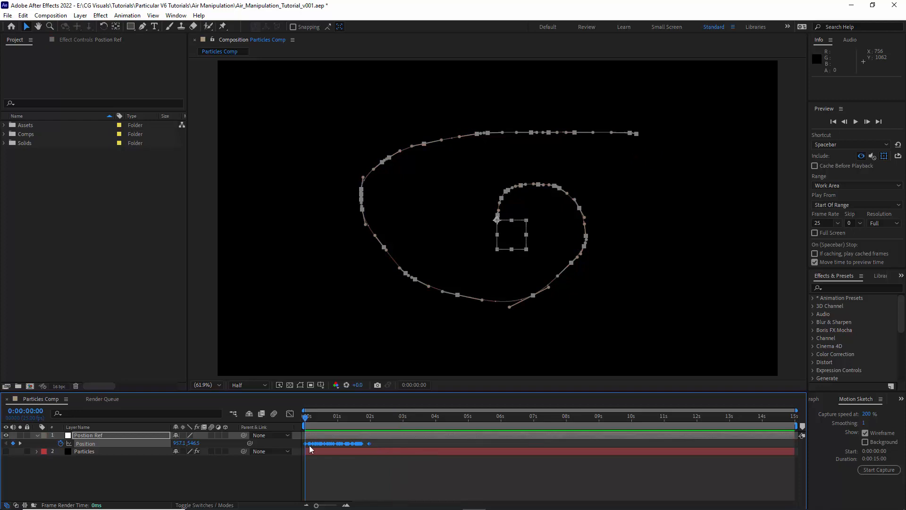
Step: Paste the copied position keyframes into the Particular emitter's Position on the Particles layer, and scrub to about 0:00:01:18
click(37, 451)
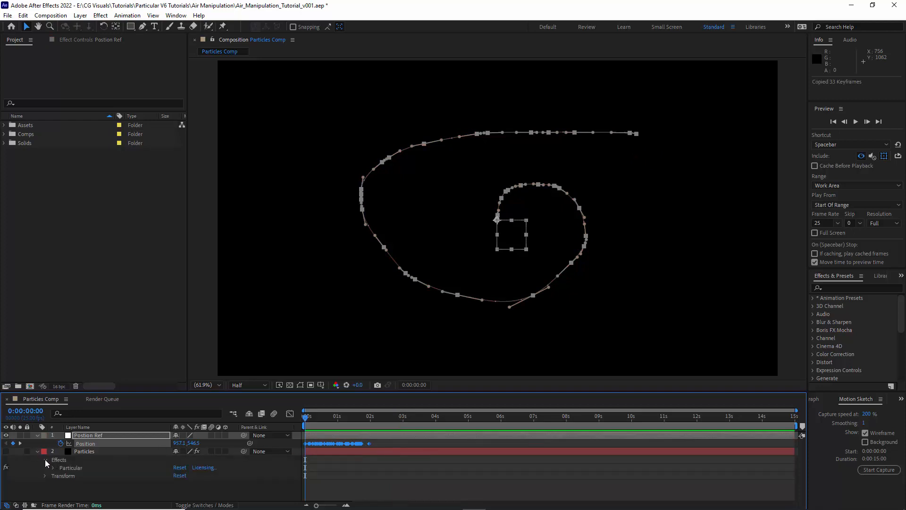
scroll(61, 455, down, 3)
scroll(95, 476, down, 1)
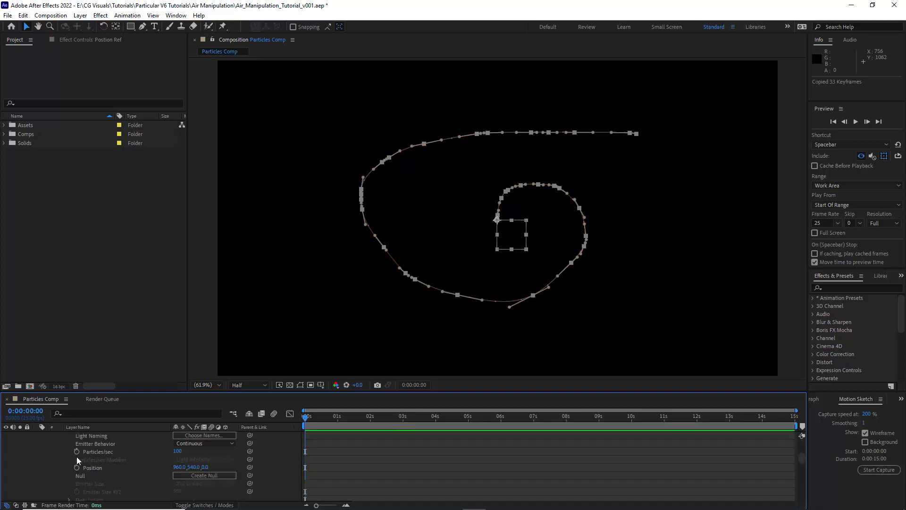
click(77, 467)
click(144, 467)
key(ctrl+v)
drag(305, 416, 362, 421)
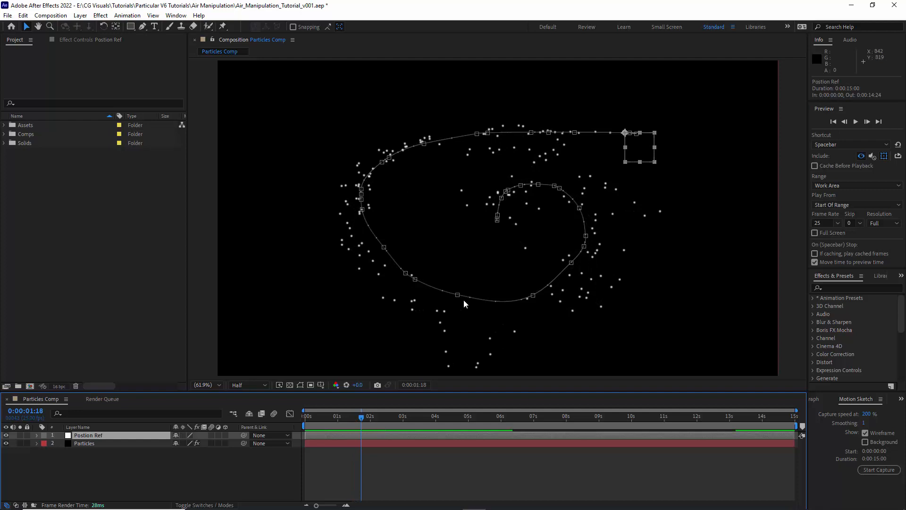
Step: Hide the Postion Ref layer and show the effect controls of the Particles layer
click(6, 435)
click(83, 441)
click(86, 40)
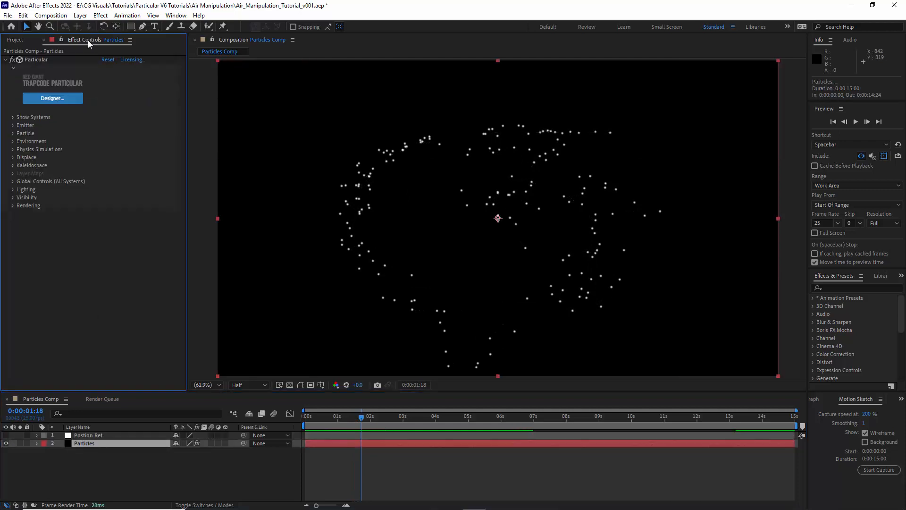
Step: Set Particular's emitter type to 3D Model and choose the sphere from the geometry models
click(14, 125)
click(119, 133)
click(134, 198)
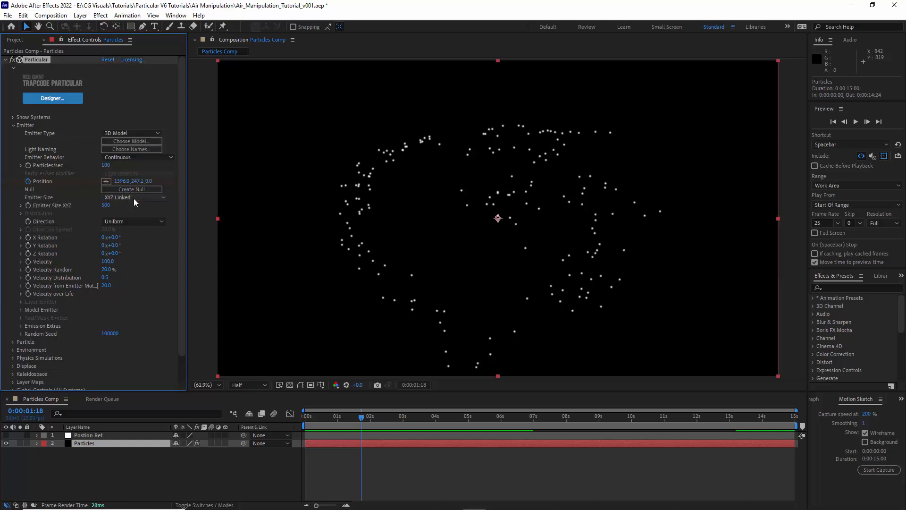
click(123, 141)
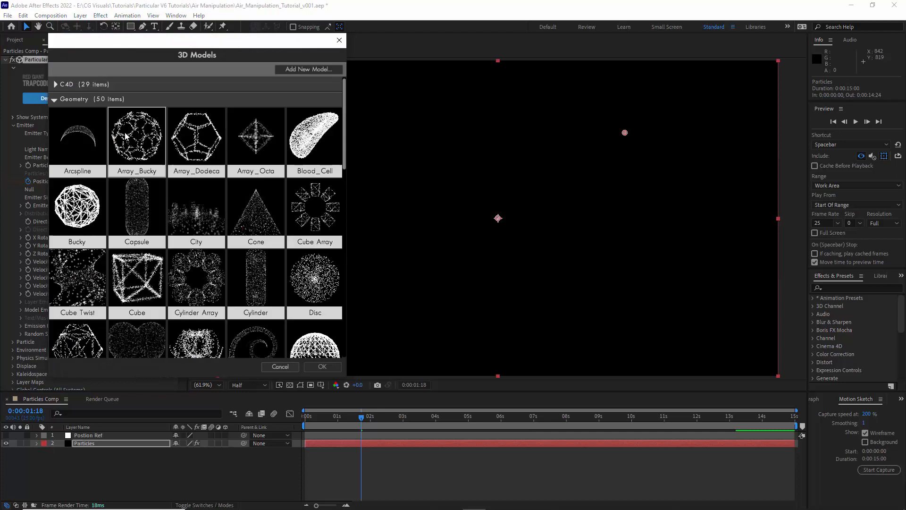
scroll(164, 168, down, 8)
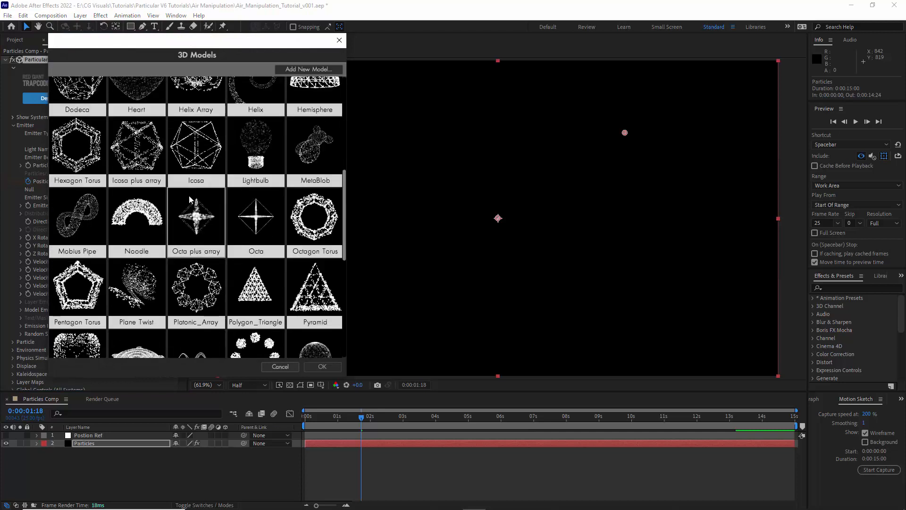
click(315, 203)
click(322, 367)
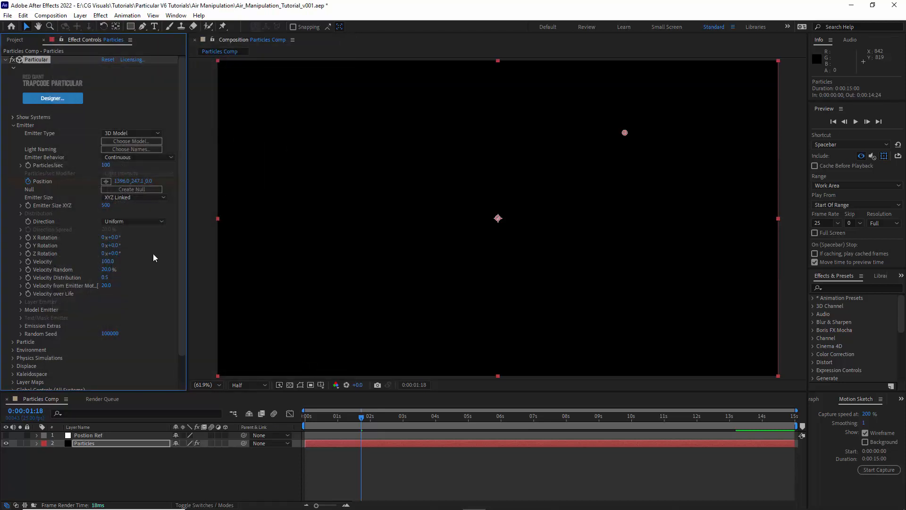
Step: Set the emitter size to 200, particles per second to 2500 and emitter behavior to From Emitter Speed, previewing the motion
click(105, 205)
text(20)
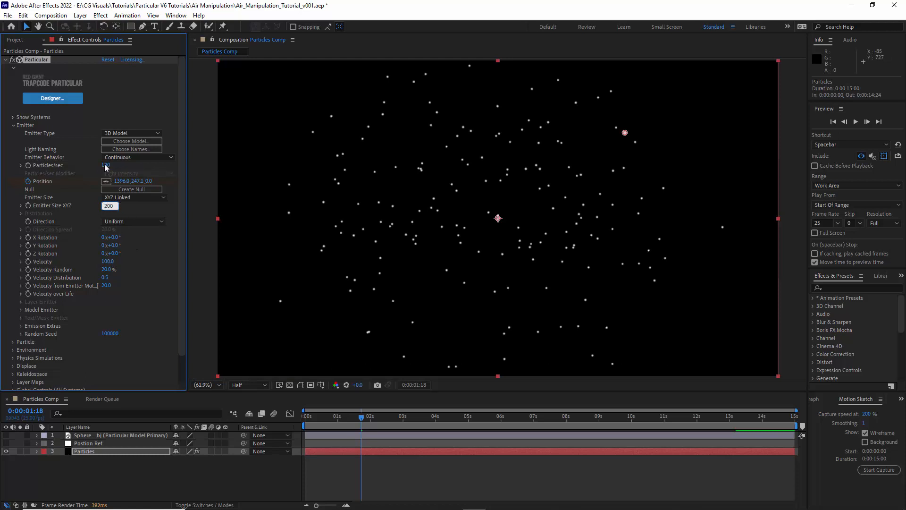
click(104, 165)
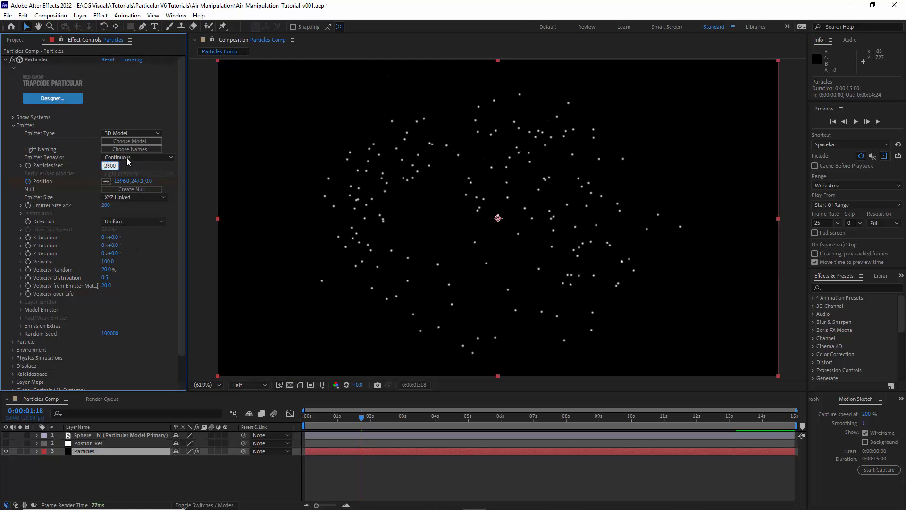
click(126, 158)
click(135, 188)
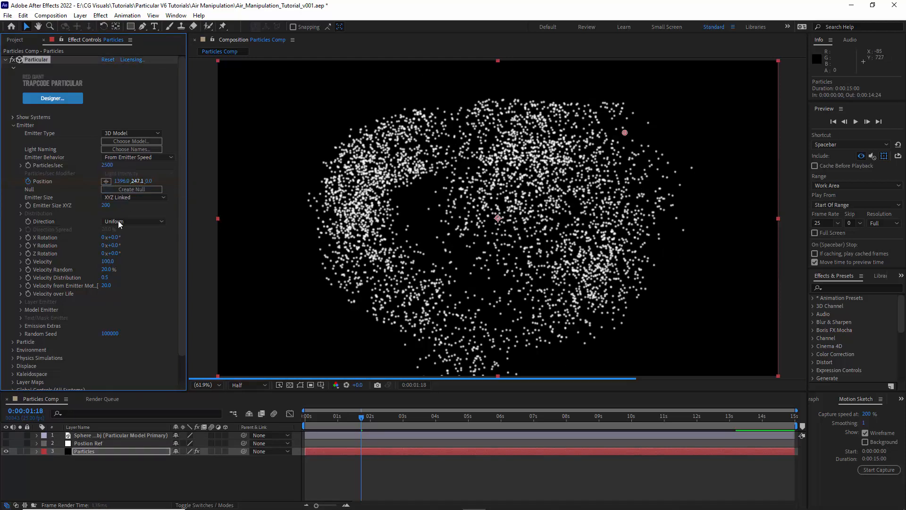
key(space)
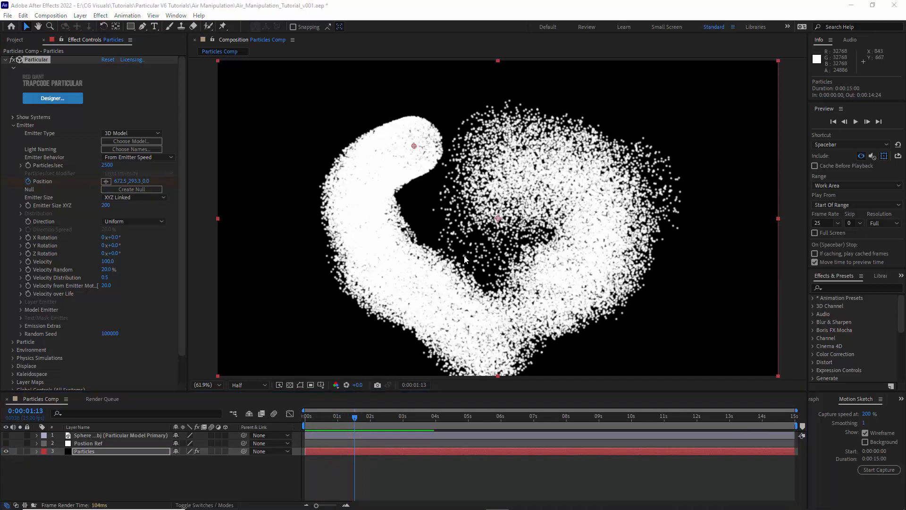
Step: Set the particle life to 1 second and add a life random percentage
click(13, 125)
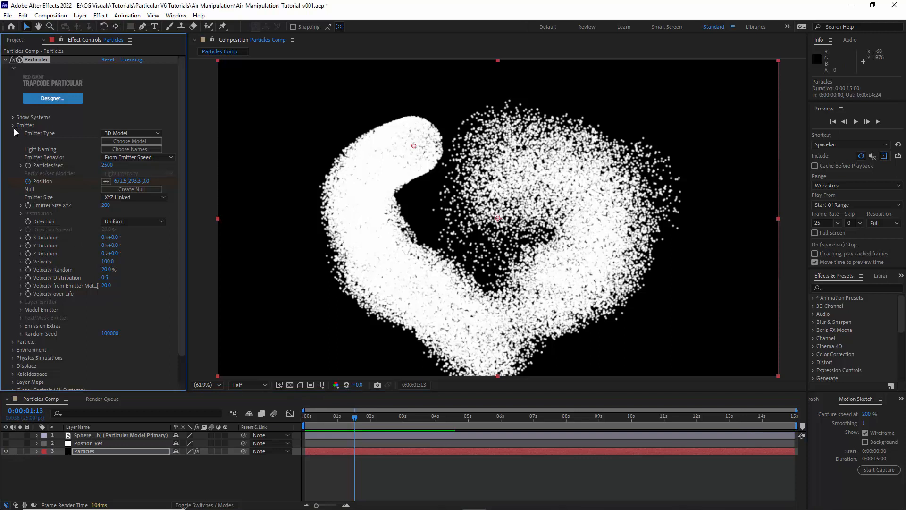
click(13, 133)
click(106, 141)
text(1)
key(Return)
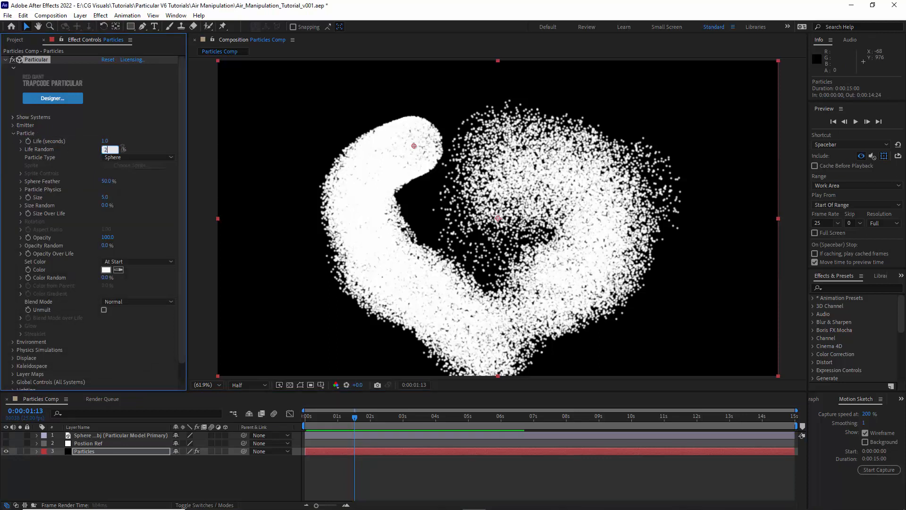
click(14, 133)
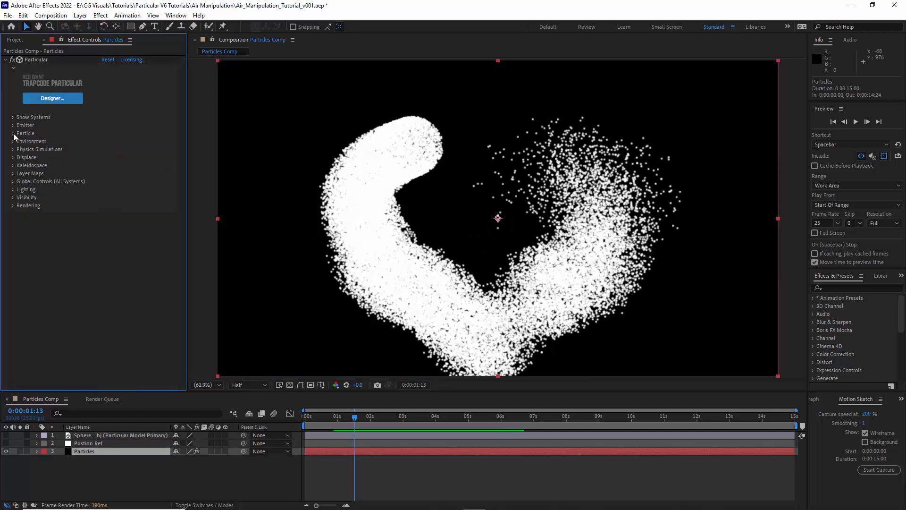
Step: Enable fluid motion in the physics simulations and set its Force Region Size to 650
click(13, 149)
click(20, 181)
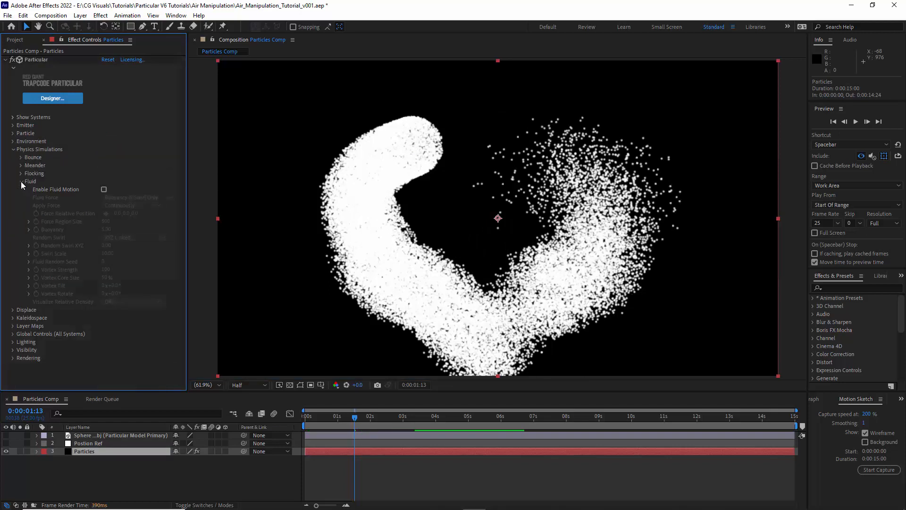
click(104, 189)
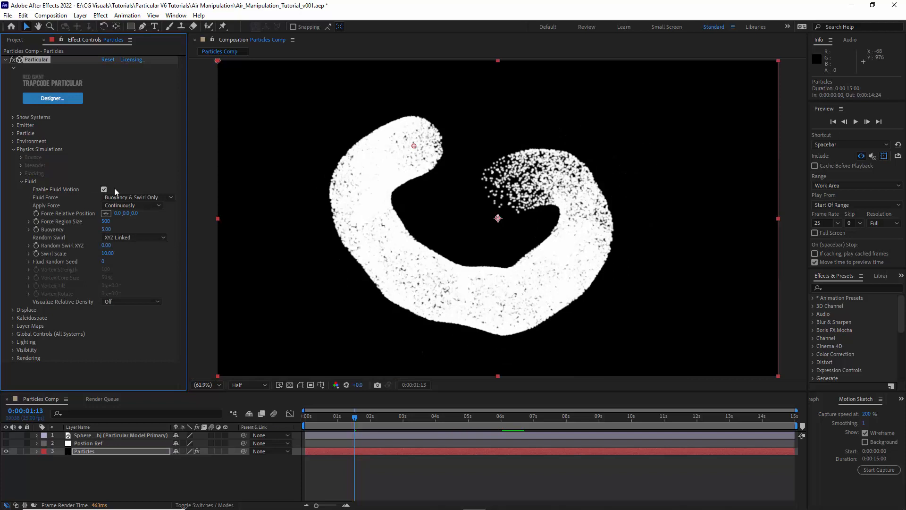
click(13, 334)
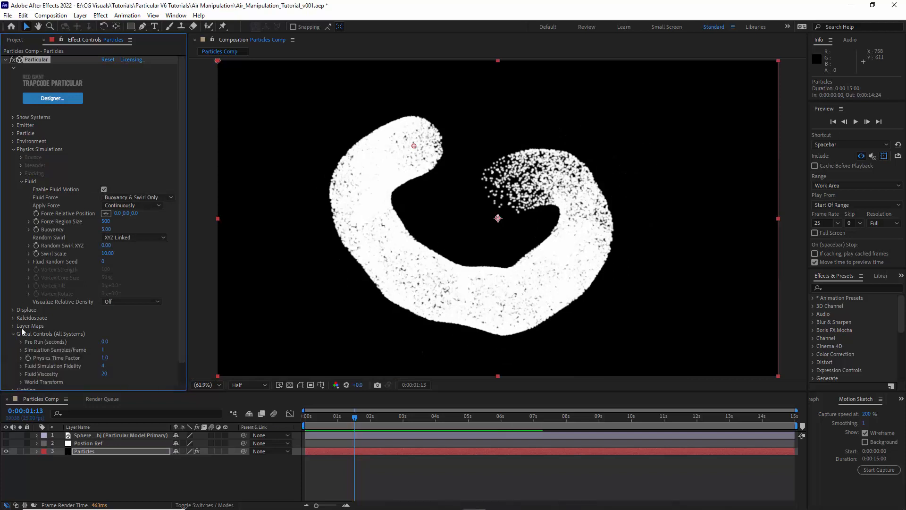
click(105, 221)
text(650)
key(Return)
Step: Set the fluid's Random Swirl XYZ to 0.5 and Swirl Scale to 500
click(106, 246)
text(0.5)
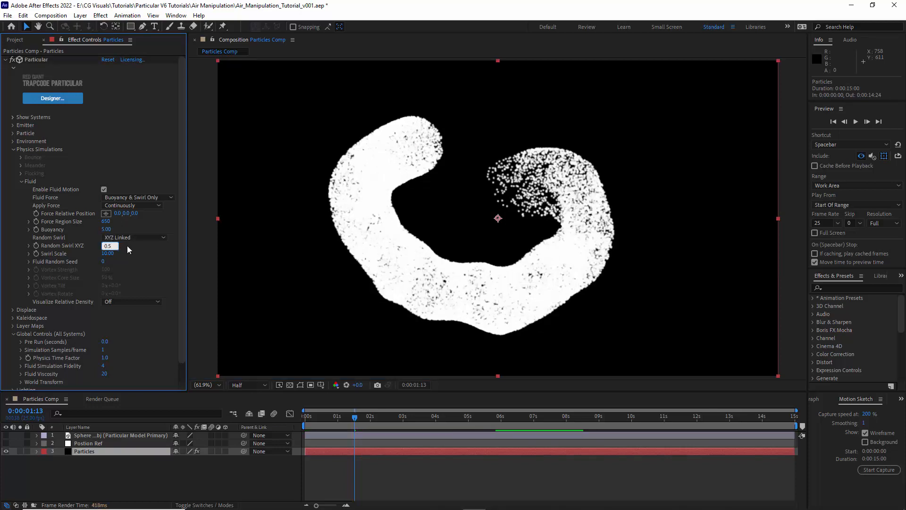
click(108, 254)
text(5)
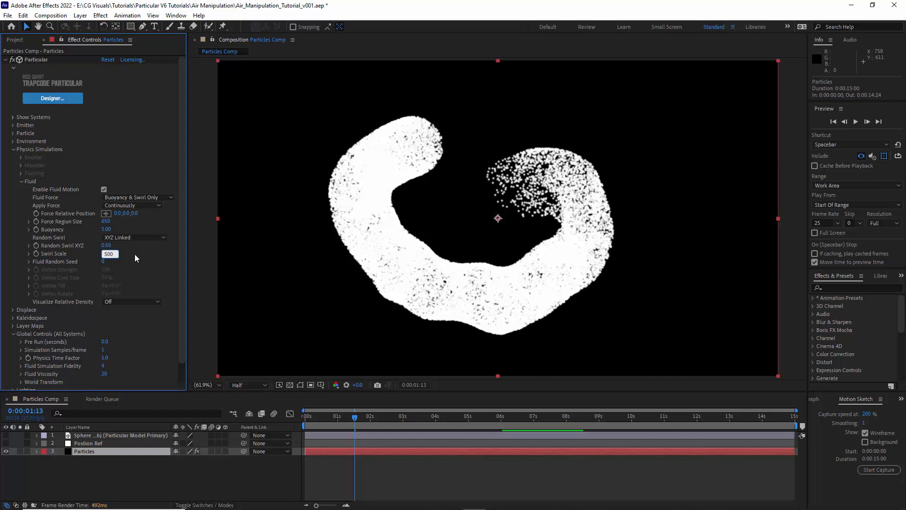
text(00)
key(Return)
Step: Visualize the fluid's relative density as Opacity and switch the fluid force to Vortex Ring with a 25% core size
click(122, 301)
click(144, 279)
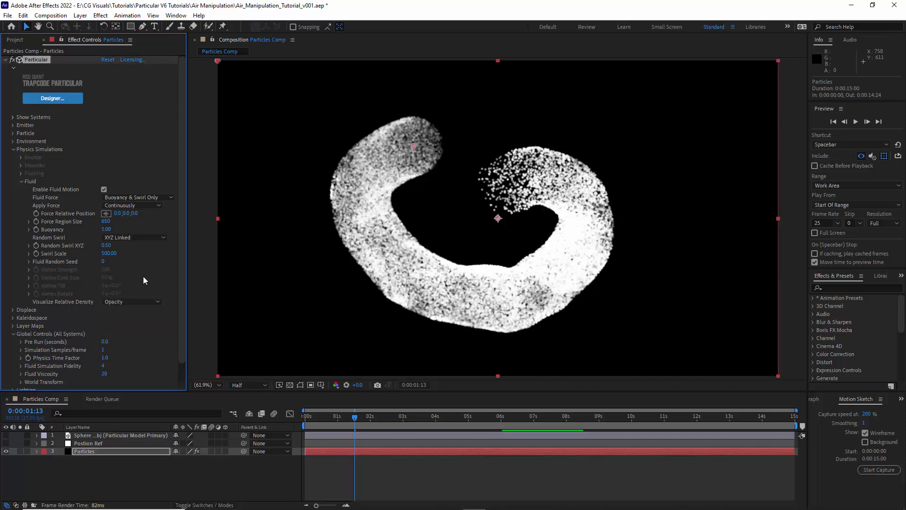
click(140, 198)
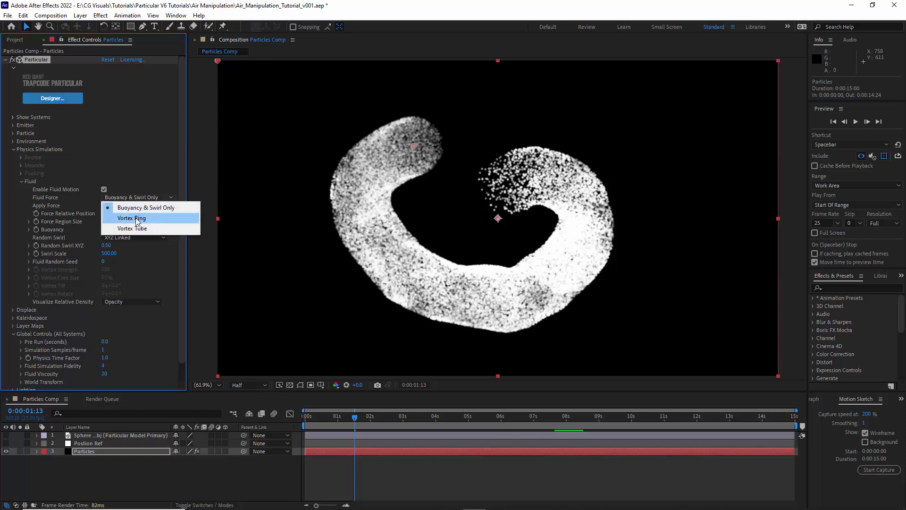
click(136, 219)
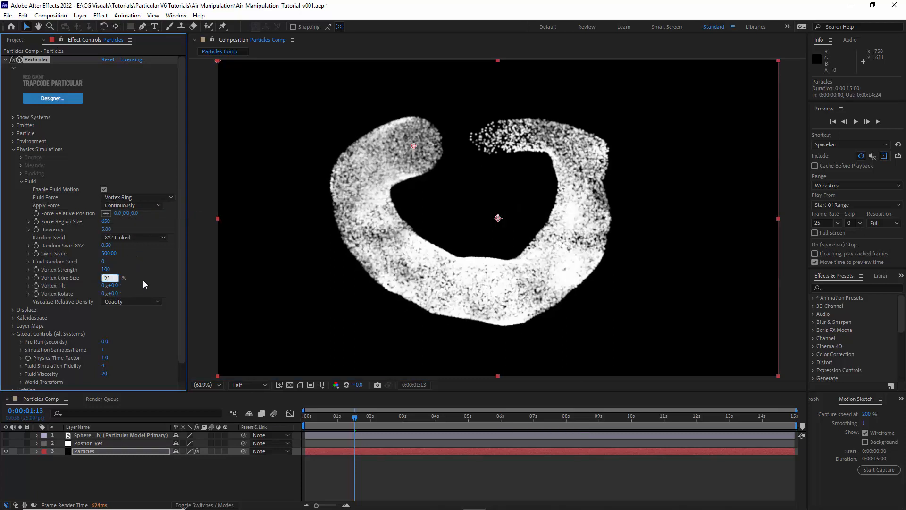
key(Return)
Step: Set the global Fluid Simulation Fidelity to 10 and Fluid Viscosity to 50
click(104, 366)
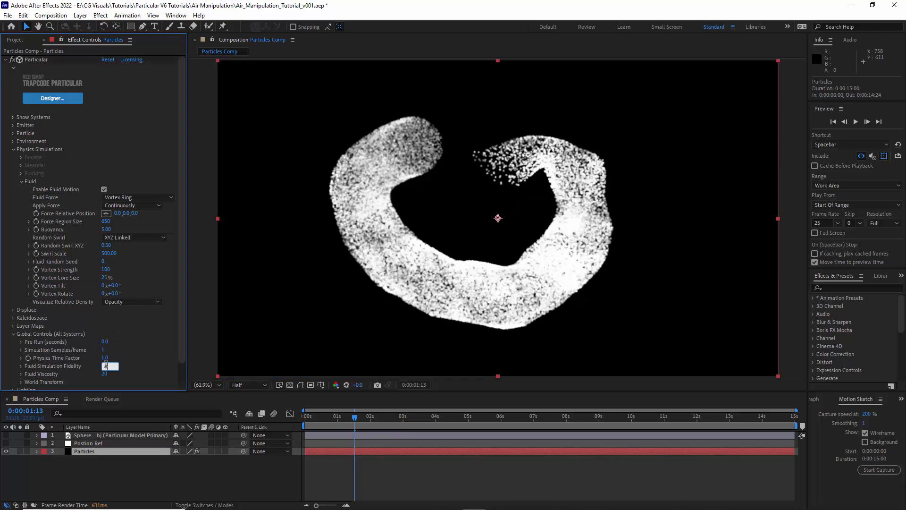
click(105, 374)
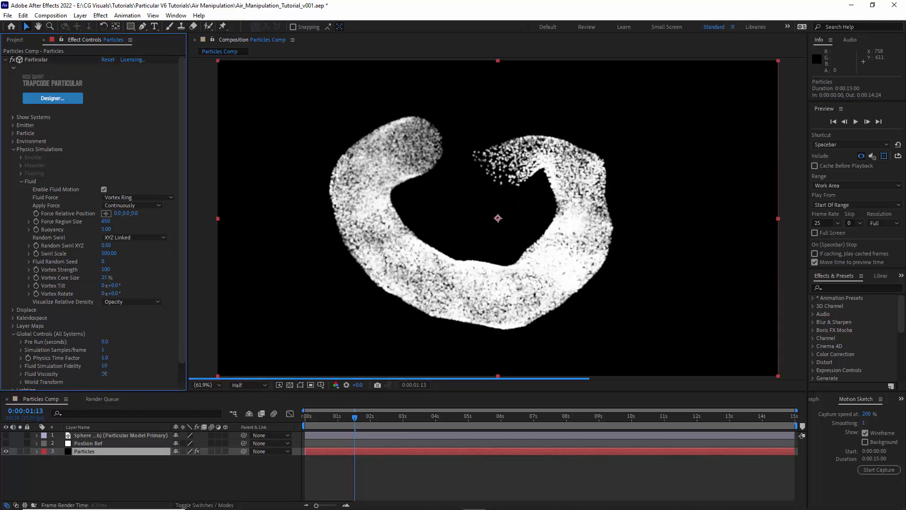
text(50)
click(13, 334)
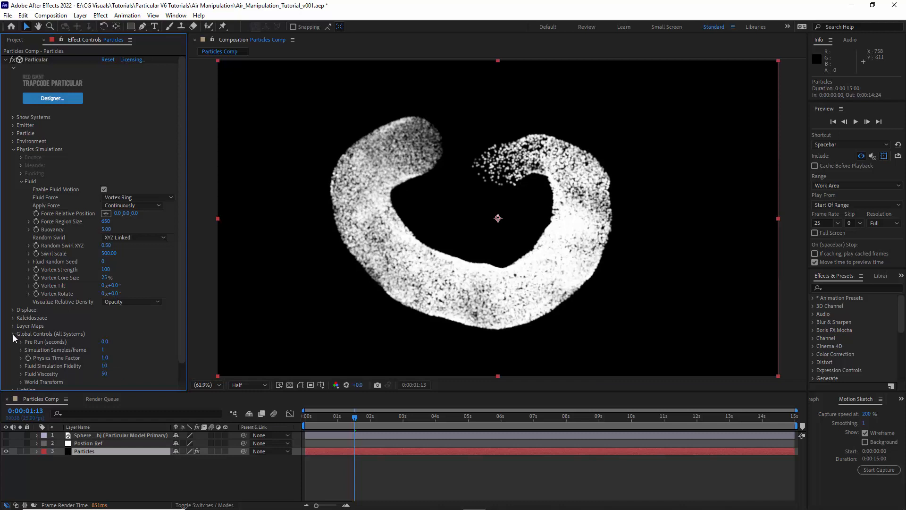
click(12, 150)
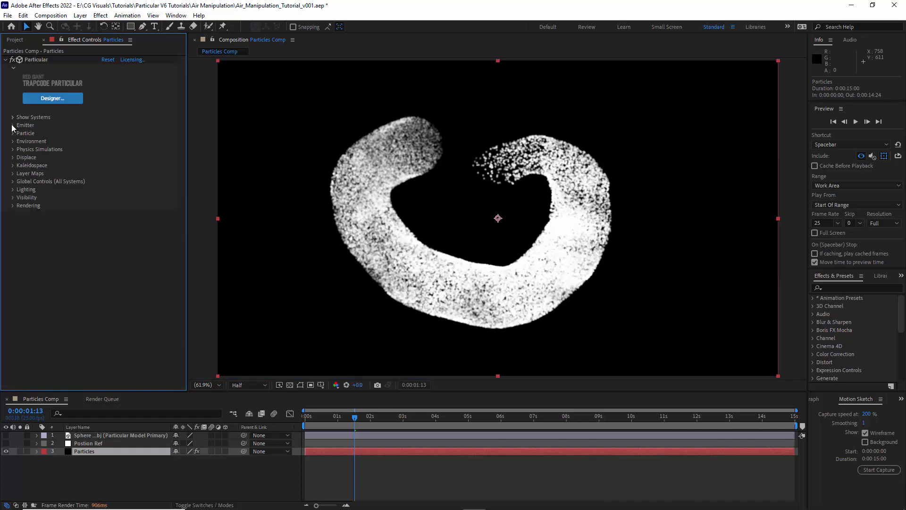
Step: Set the emitter's Velocity from Emitter Motion to 800 and its Velocity to 2500
click(12, 125)
click(106, 286)
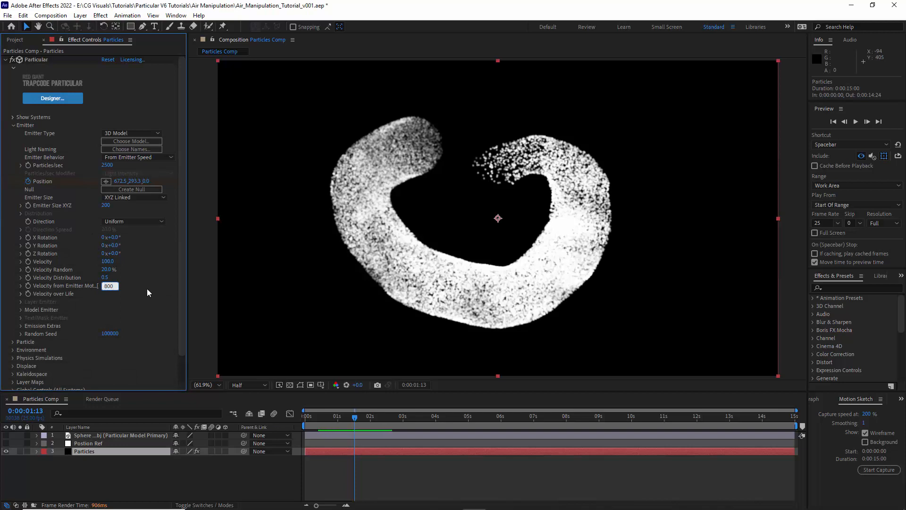
key(Return)
click(108, 262)
Step: Change the emitter direction to Outwards and preview the particle animation
click(129, 222)
key(Escape)
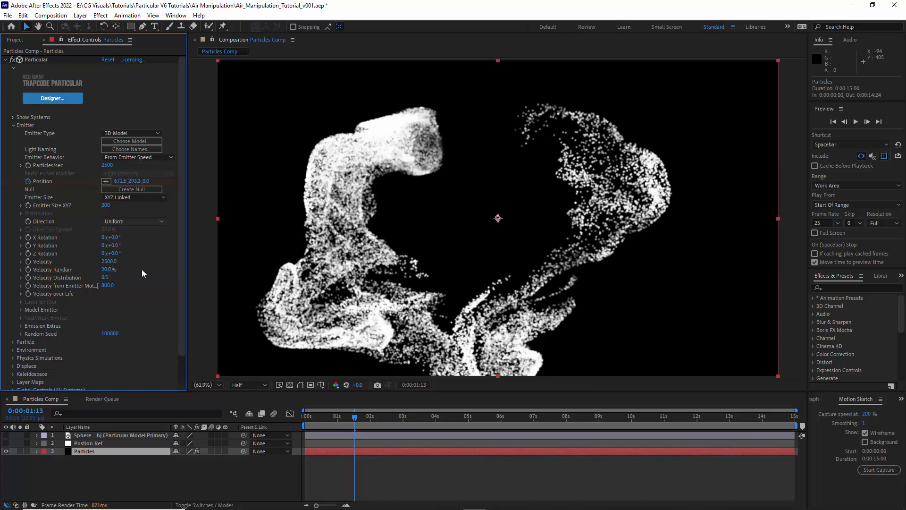
key(Down)
key(Down)
key(Down)
key(Down)
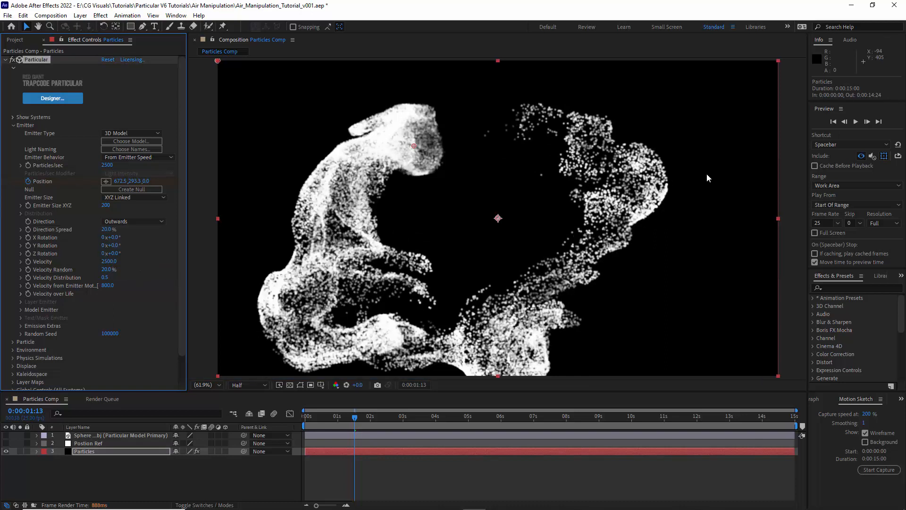
click(856, 122)
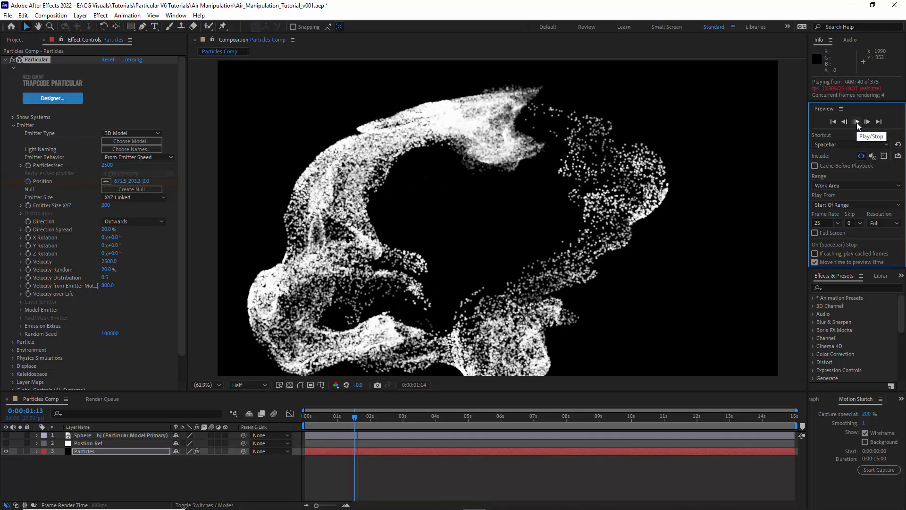
click(856, 121)
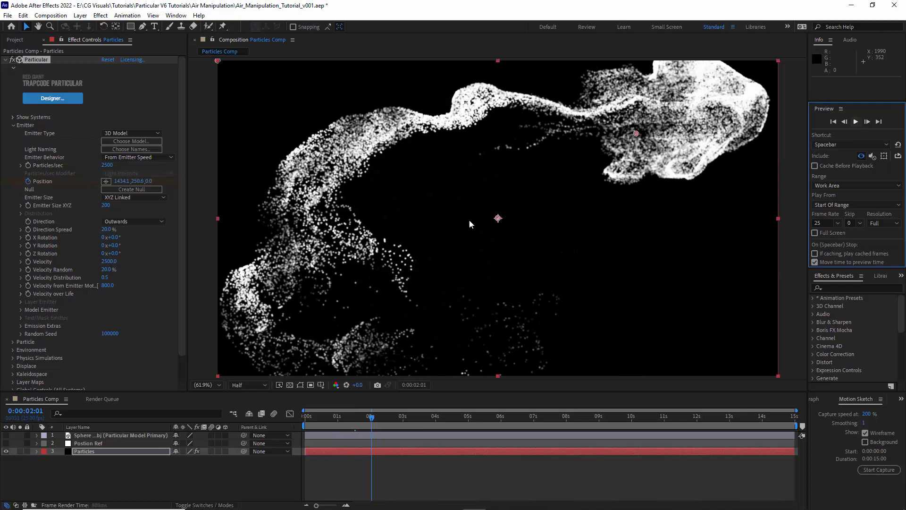
Step: Change the Model Emitter's Emit From option to choose which part of the sphere releases particles
click(21, 310)
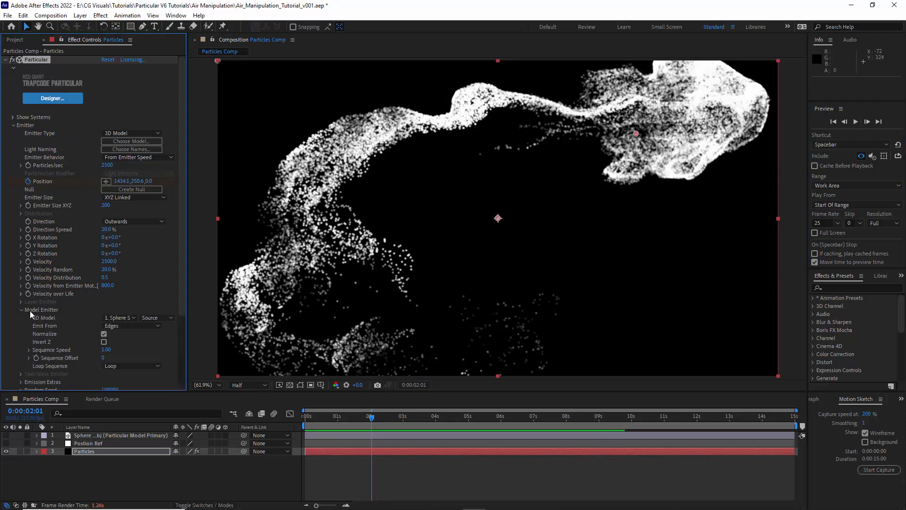
click(124, 327)
click(134, 355)
click(14, 126)
Step: In the Turbulence Field, set TF Affect Size to 15, TF Affect Opacity to 5 and TF Displace XYZ to 100
click(13, 158)
click(20, 198)
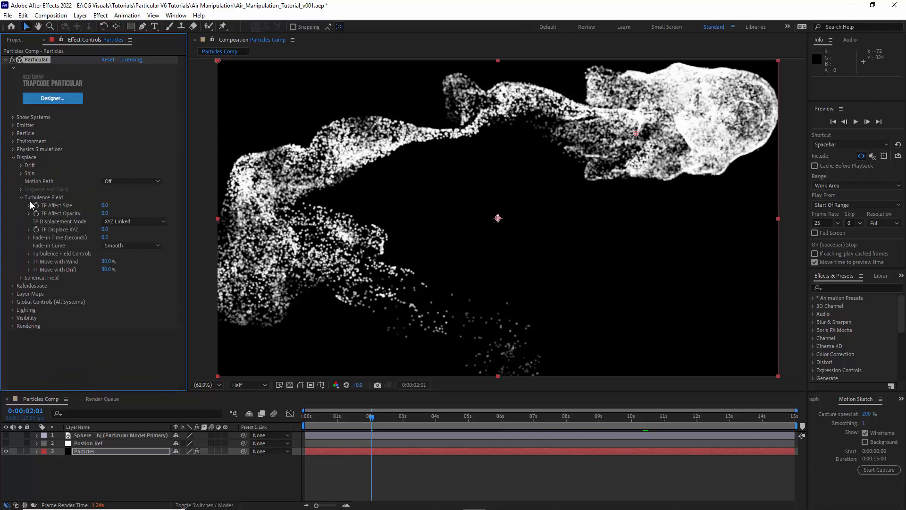
click(29, 253)
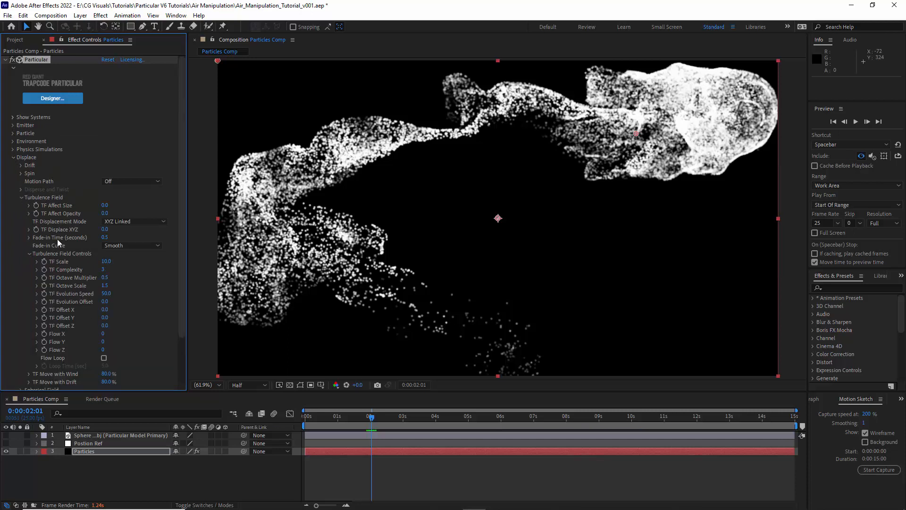
click(105, 206)
text(15)
click(106, 214)
text(5)
click(105, 230)
text(100)
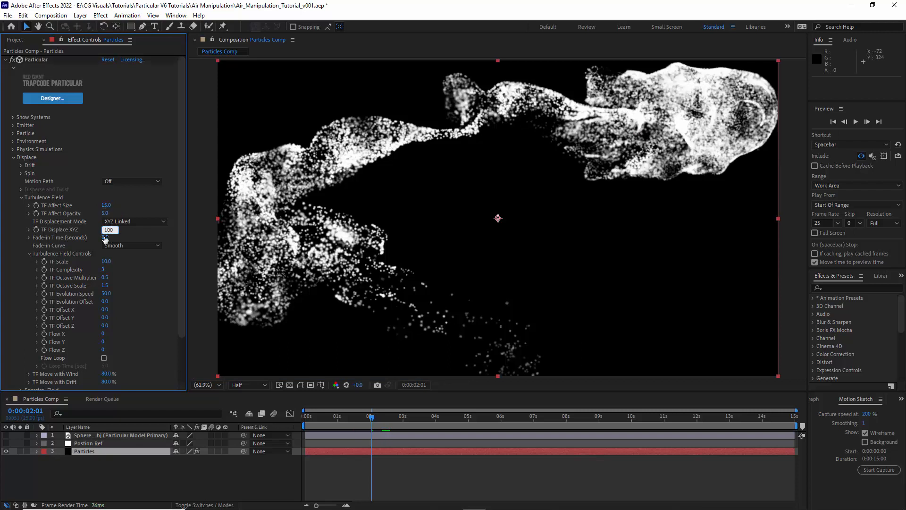
Step: Set the turbulence Fade-in Time to 0 and TF Evolution Speed to 250, and preview the animation
click(105, 238)
text(0)
click(111, 293)
text(250)
key(Return)
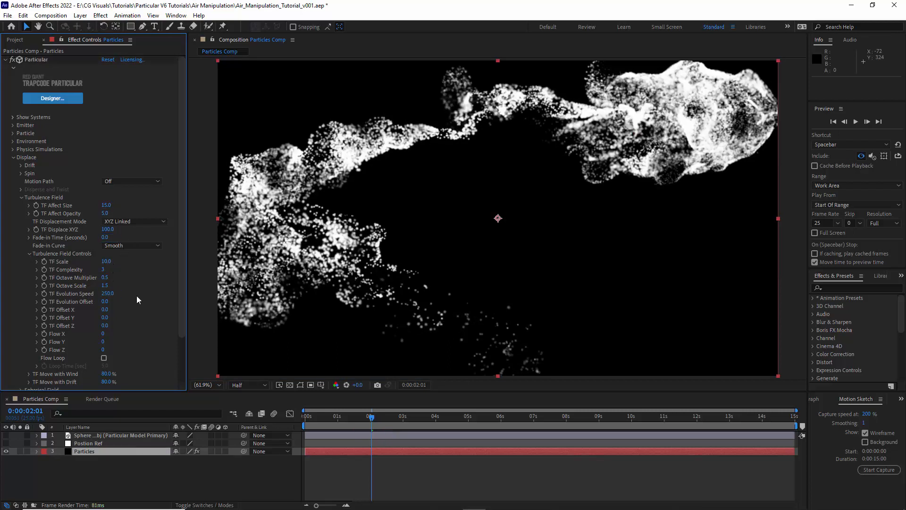
click(856, 122)
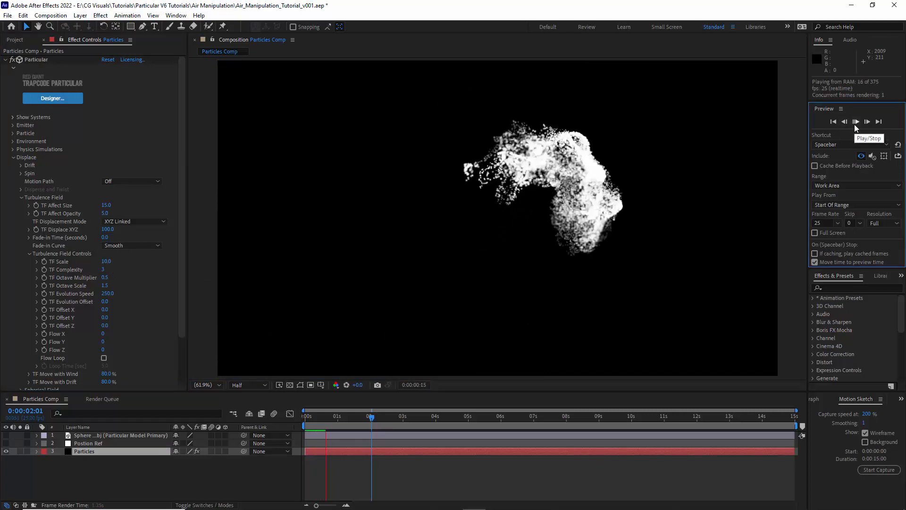
click(856, 122)
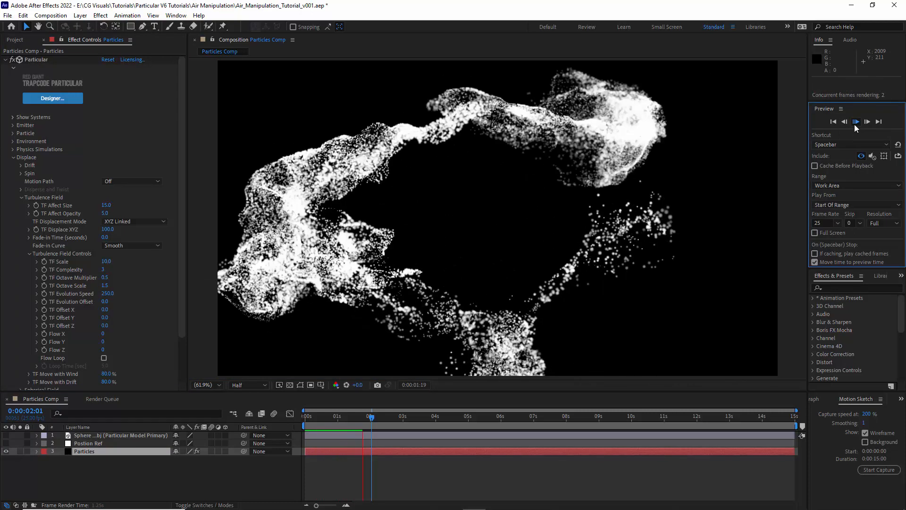
Step: Set the particle Size to 20, Sphere Feather to 30% and Size Random to 25%
click(29, 254)
click(21, 197)
click(13, 158)
click(13, 133)
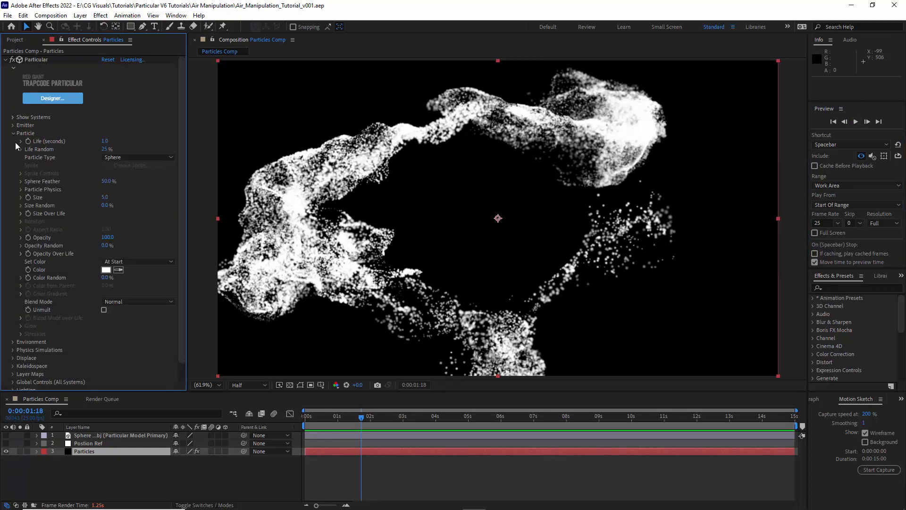
click(21, 214)
click(105, 198)
text(20)
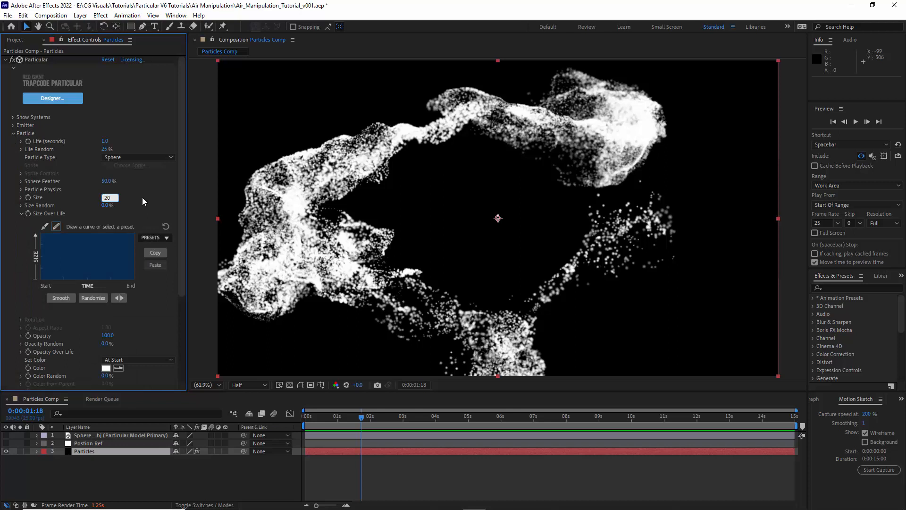
click(108, 181)
text(30)
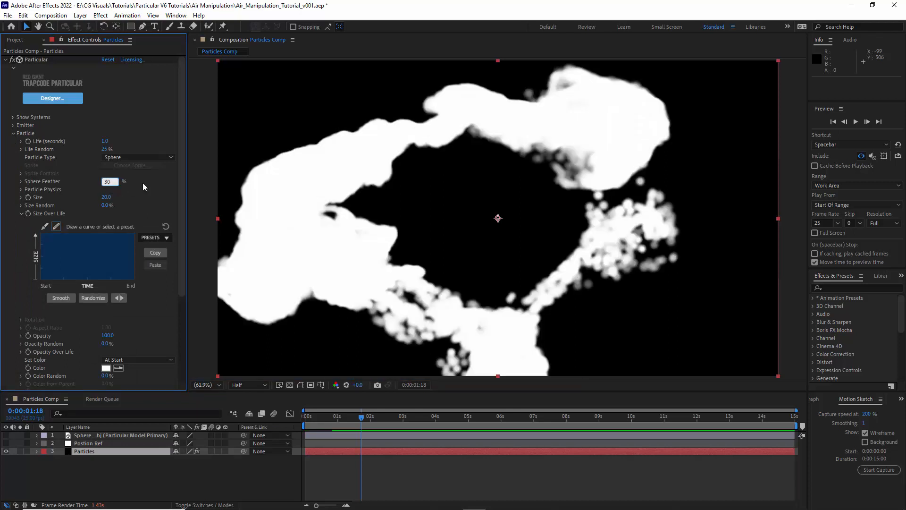
key(Return)
click(105, 205)
text(25)
key(Return)
Step: Shape the Size Over Life curve so particles start small and grow steadily to full size at the end
click(45, 227)
drag(41, 235, 50, 267)
mouse_move(84, 238)
mouse_down()
mouse_move(83, 254)
mouse_move(111, 247)
mouse_move(78, 253)
mouse_up()
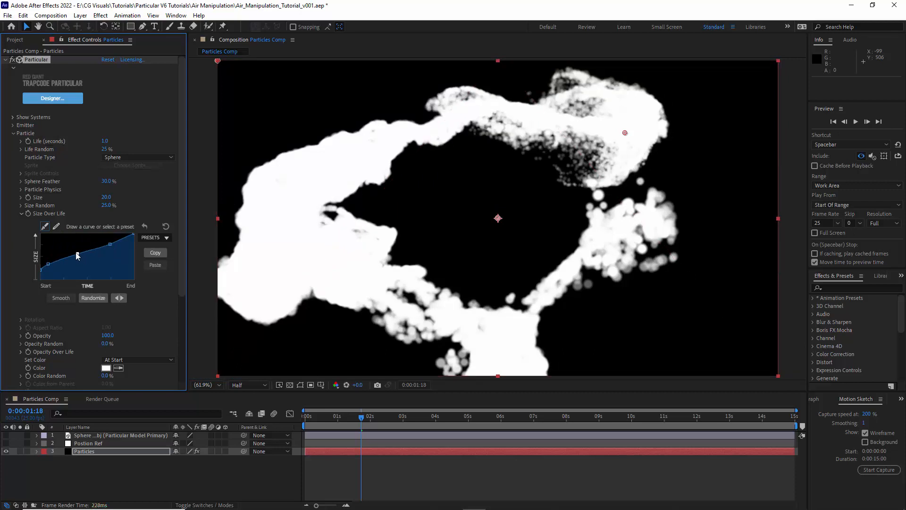
click(21, 214)
Step: Set the particle Opacity to 15 and Opacity Random to 75%
click(107, 237)
text(15)
click(106, 249)
text(75)
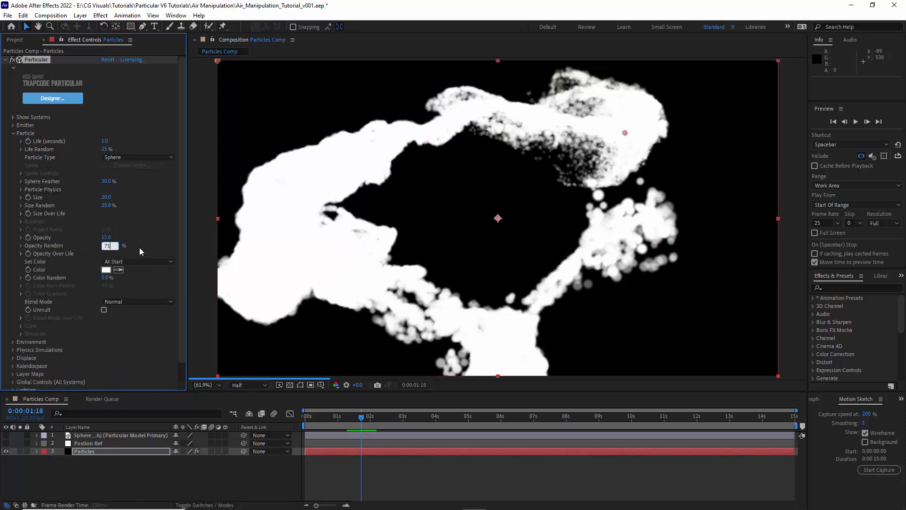
Step: Apply a preset to Opacity Over Life and reshape it into a bell curve that fades in and out, peaking before mid-life
click(21, 254)
click(152, 277)
click(154, 302)
click(44, 268)
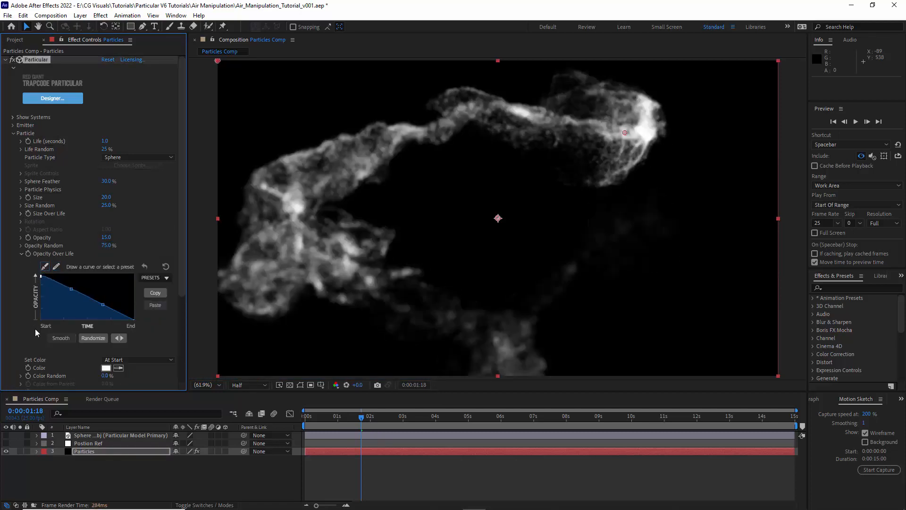
drag(35, 332, 41, 325)
drag(103, 308, 75, 293)
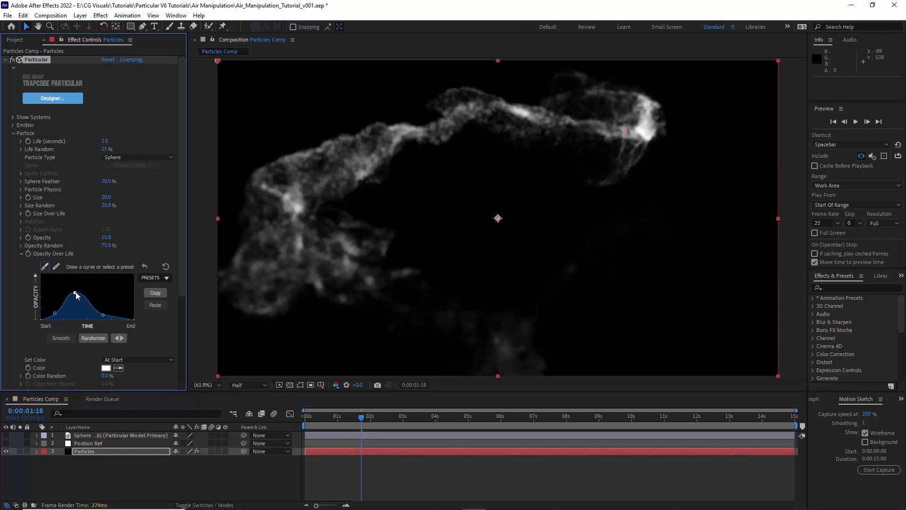
click(20, 253)
Step: Raise the particle Opacity to 20
click(118, 237)
text(20)
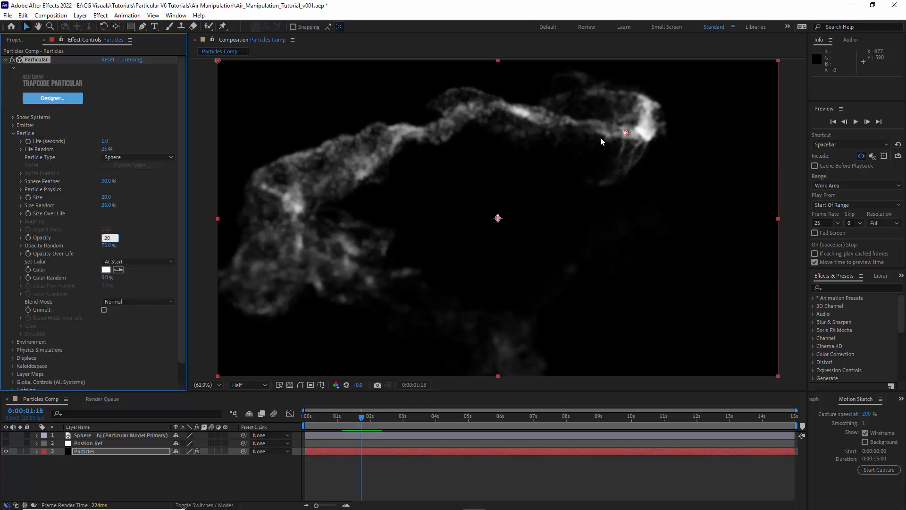
key(Return)
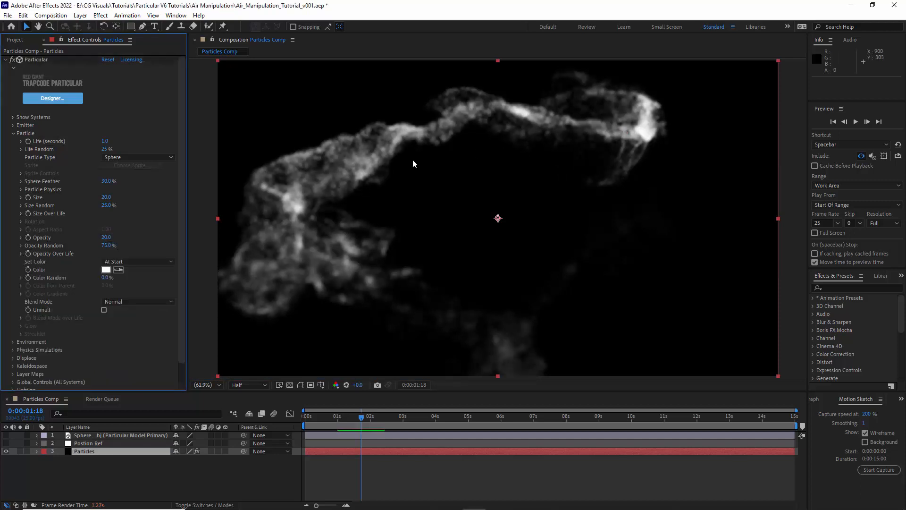
Step: Set the particle color to Over Life and give the Color Gradient a white-to-black ramp preset
click(124, 261)
click(131, 344)
click(21, 293)
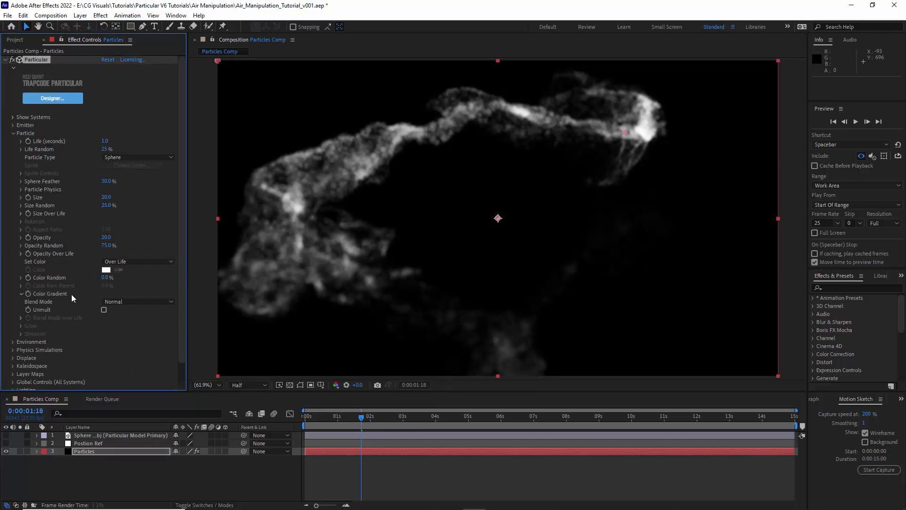
click(151, 346)
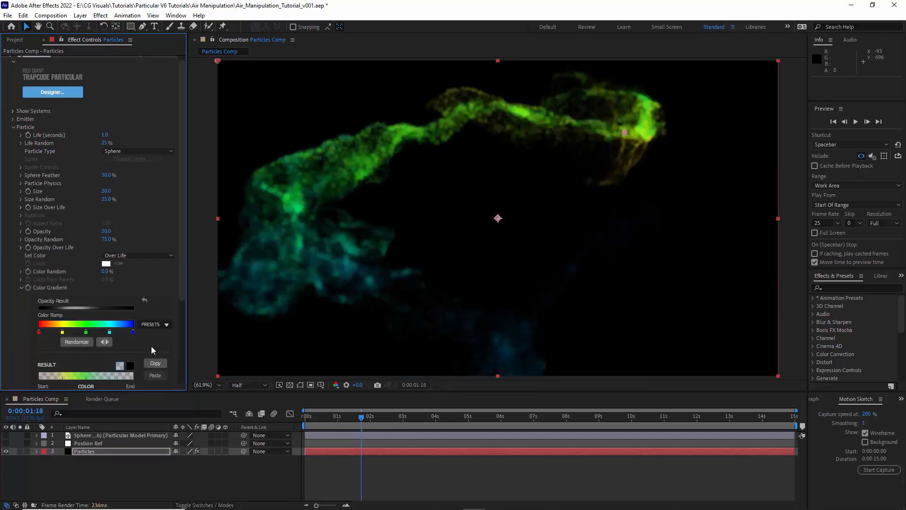
Step: Set the color ramp's start stop to B09F92 and replace the black end stop with a dusty brown
double_click(38, 332)
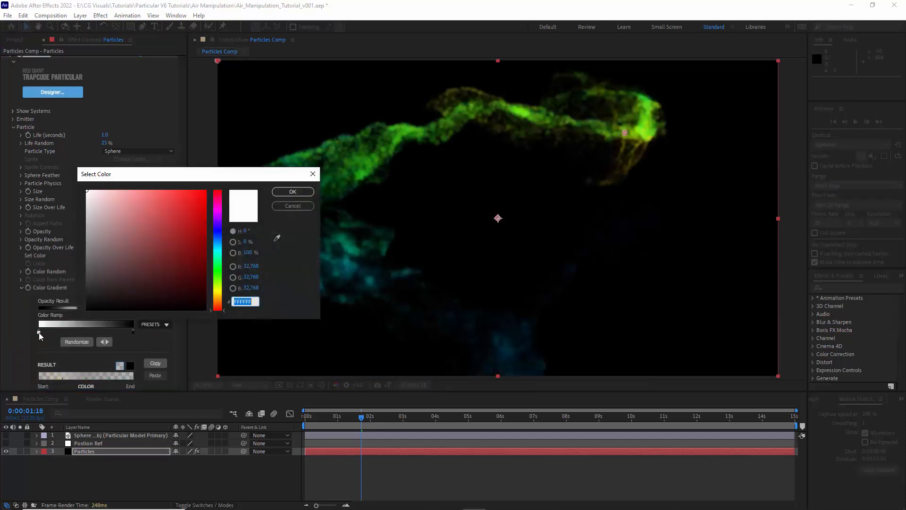
key(ctrl+v)
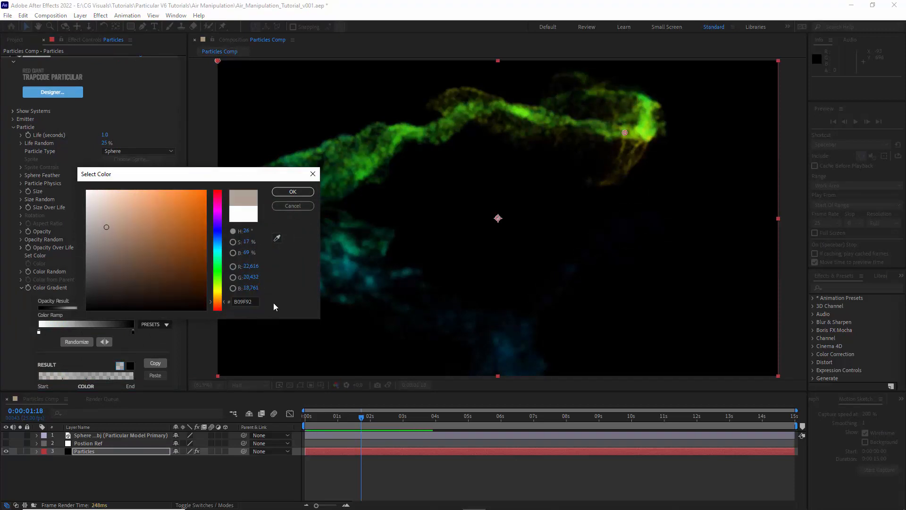
click(292, 191)
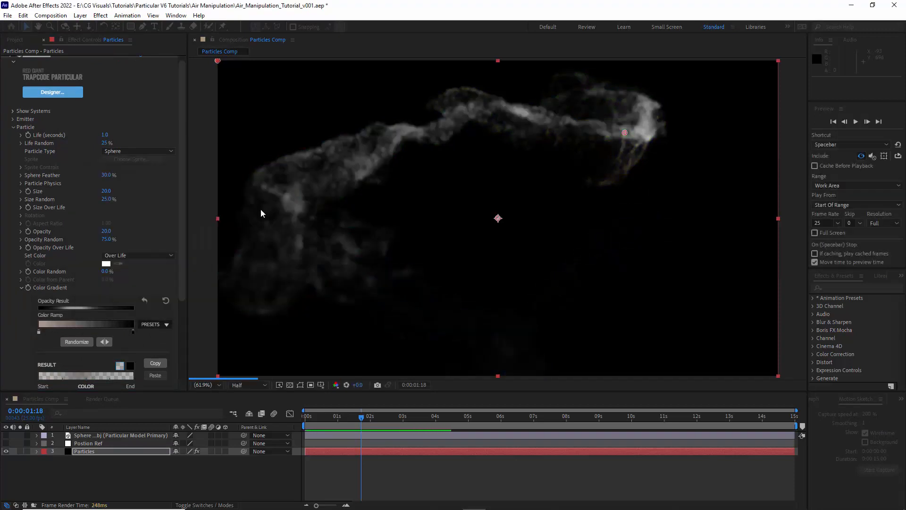
double_click(133, 332)
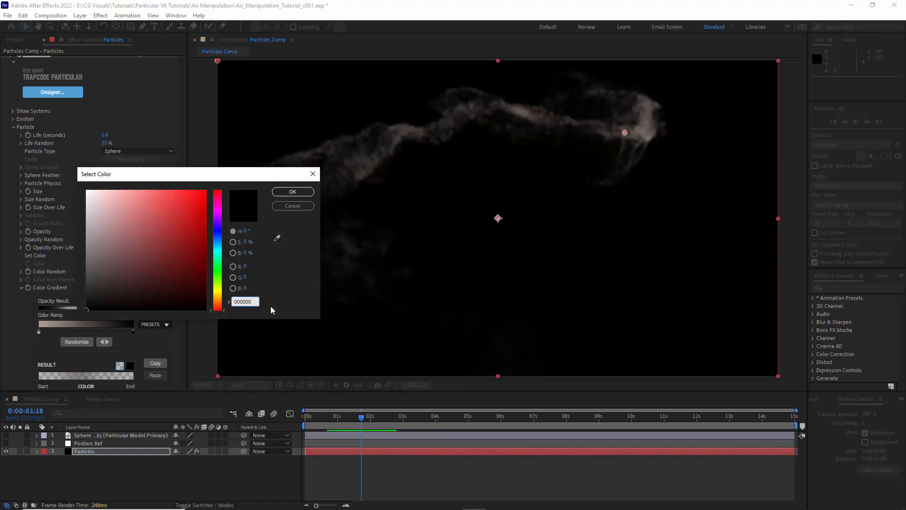
key(ctrl+v)
click(293, 191)
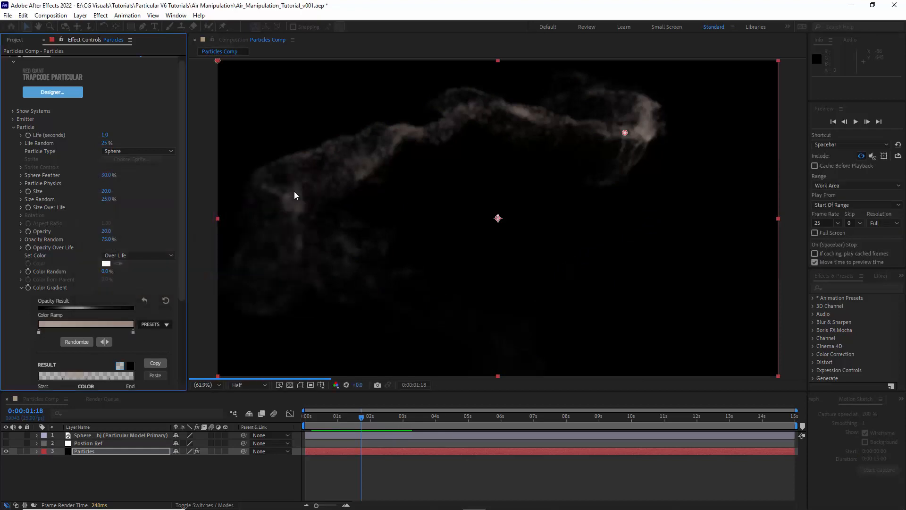
Step: Add a middle stop to the color ramp, set it to EFD1BC and preview the animation
click(77, 332)
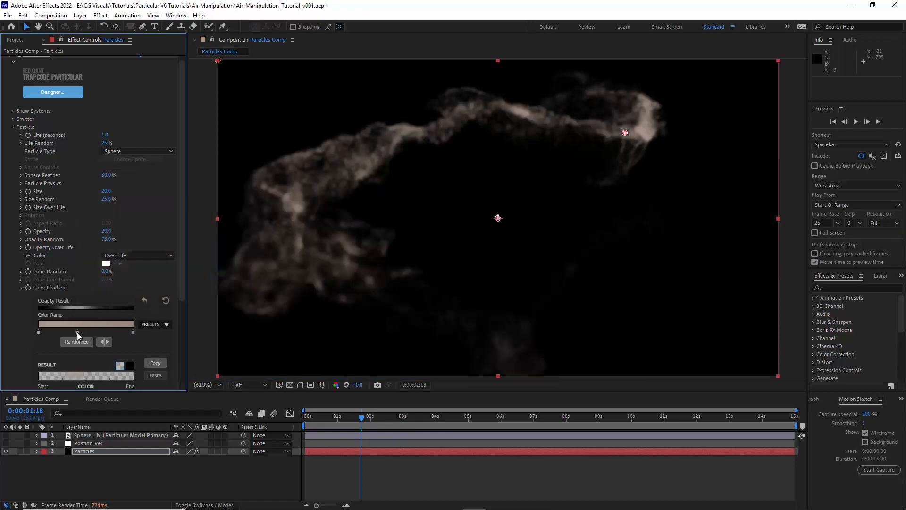
double_click(77, 333)
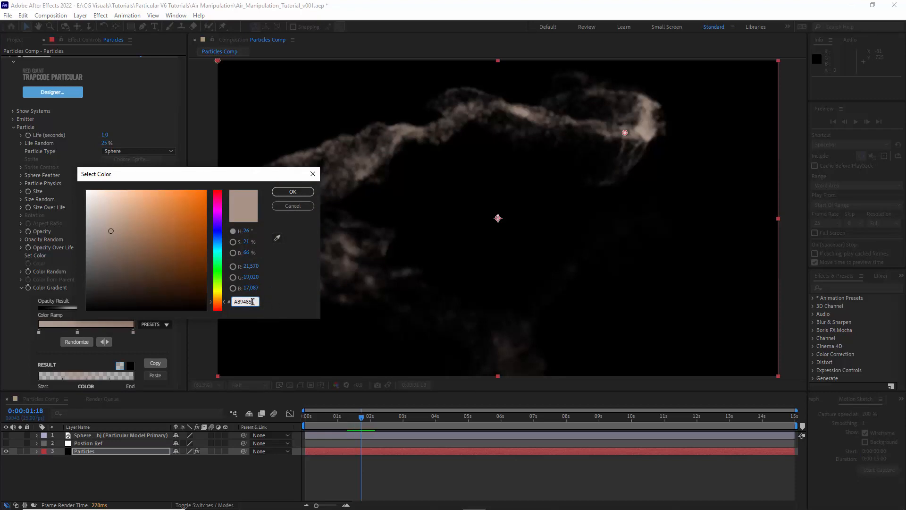
text(EFD1BC)
click(293, 192)
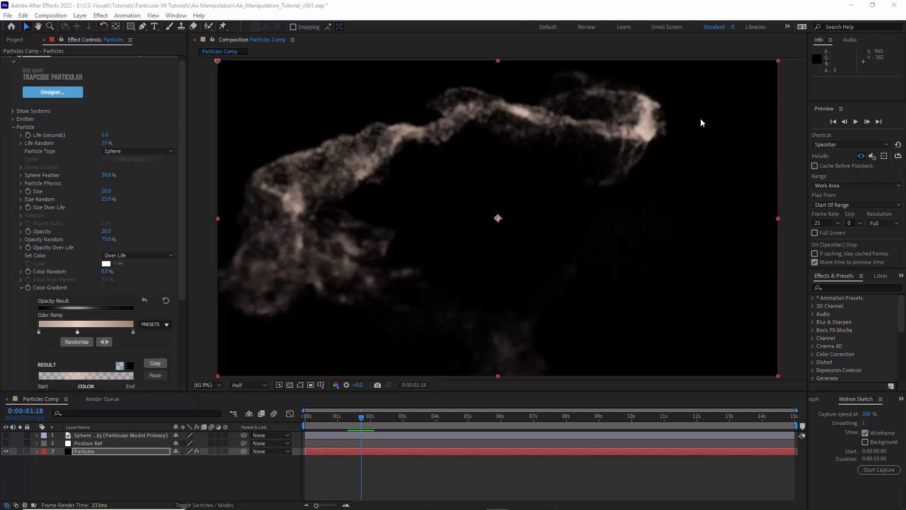
click(855, 122)
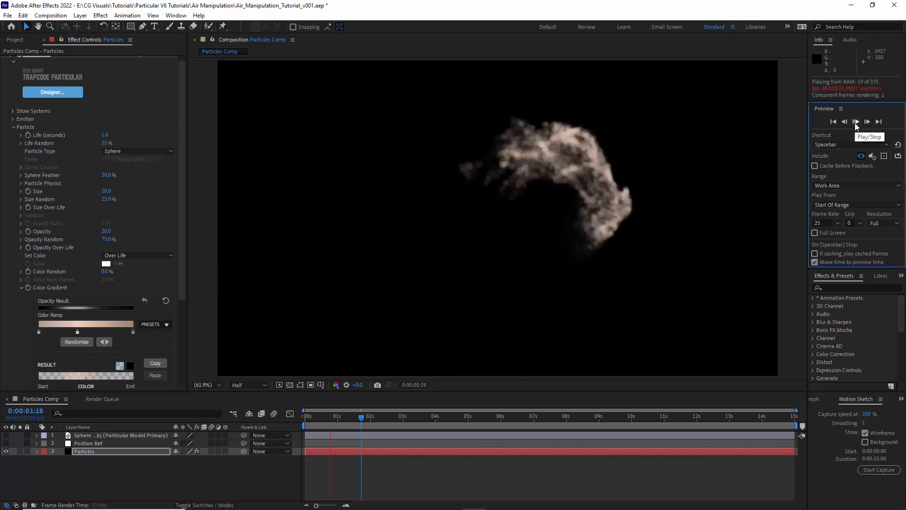
click(855, 122)
Step: Set the emitter's Particles/sec to 3500 and check the smoke at 0:00:01:09
click(21, 288)
click(13, 127)
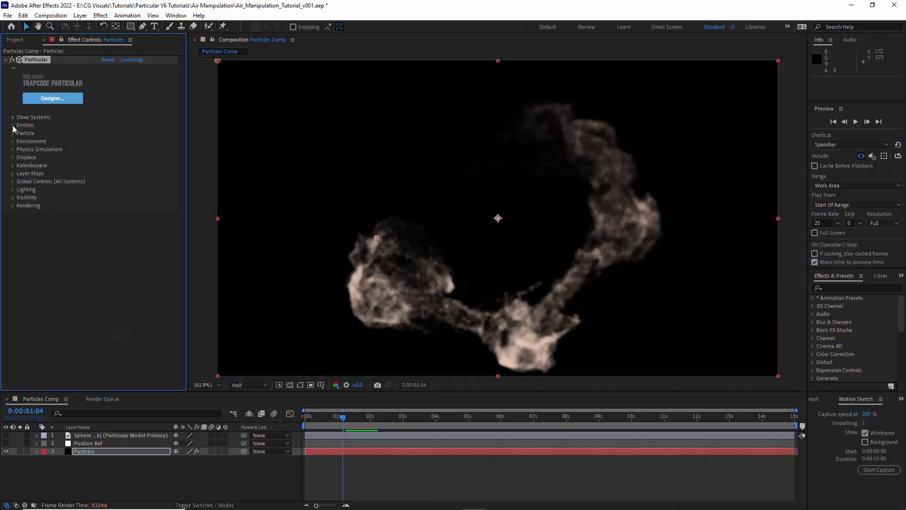
click(13, 119)
click(108, 161)
text(35)
click(430, 277)
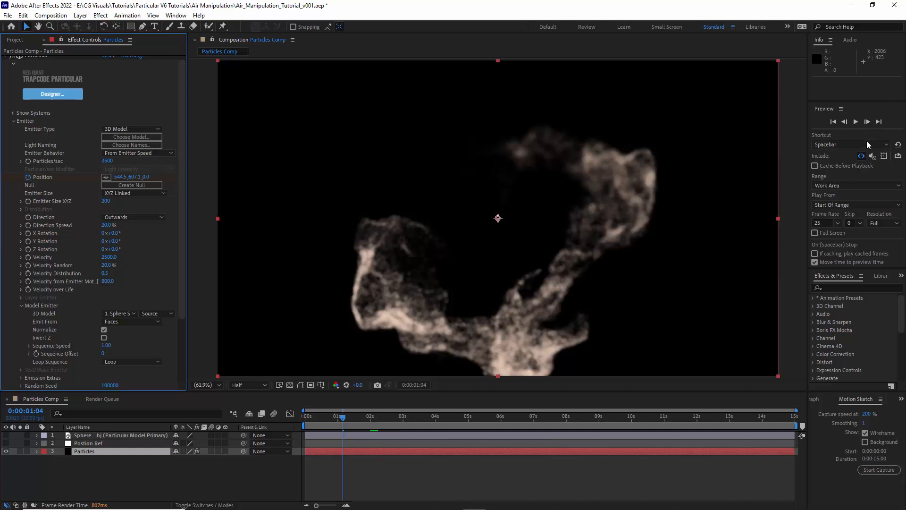
click(361, 418)
mouse_move(361, 417)
mouse_down()
mouse_move(378, 418)
mouse_move(349, 421)
mouse_up()
click(13, 125)
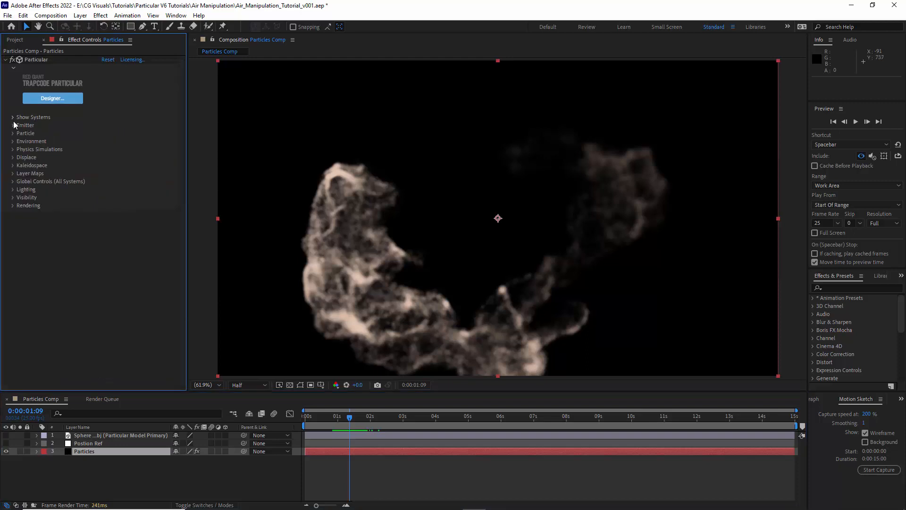
Step: Open the Particular Designer and move the emitter around its preview to test the smoke trail
click(55, 98)
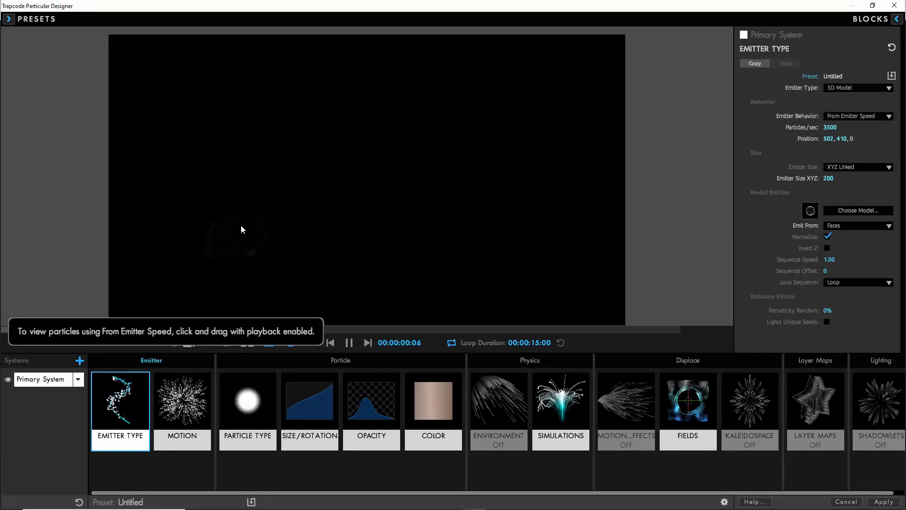
mouse_move(241, 230)
mouse_down()
mouse_move(297, 183)
mouse_move(414, 172)
mouse_move(441, 151)
mouse_move(465, 196)
mouse_move(271, 199)
mouse_up()
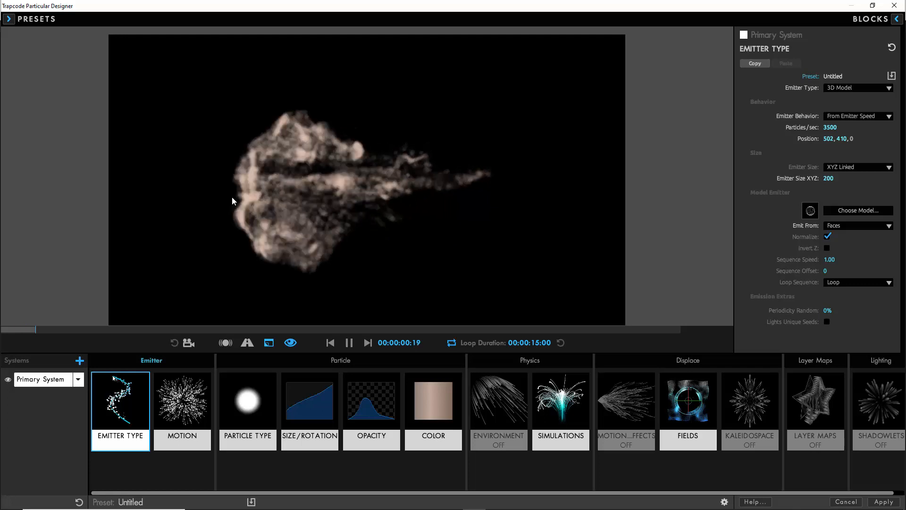
click(349, 343)
Step: Add a second particle system with the default Environment block and the Displacement field, and apply the design
click(79, 360)
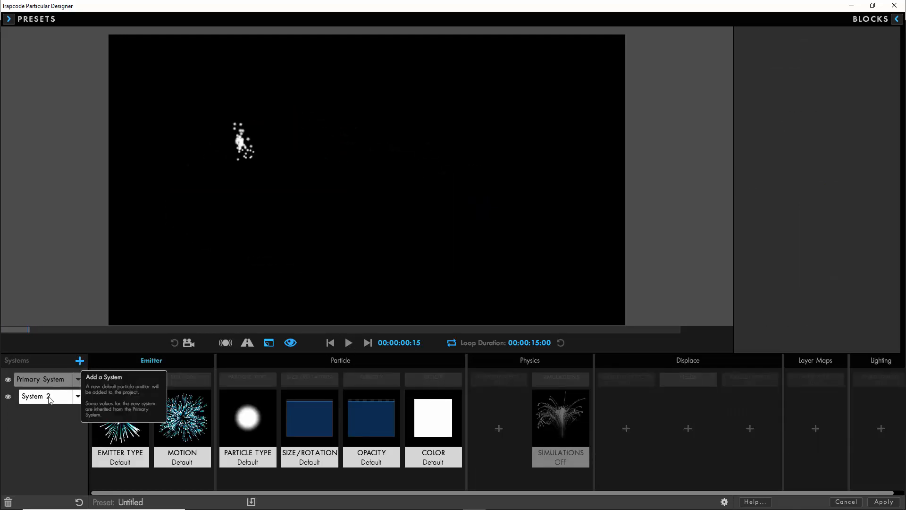
click(499, 428)
click(639, 93)
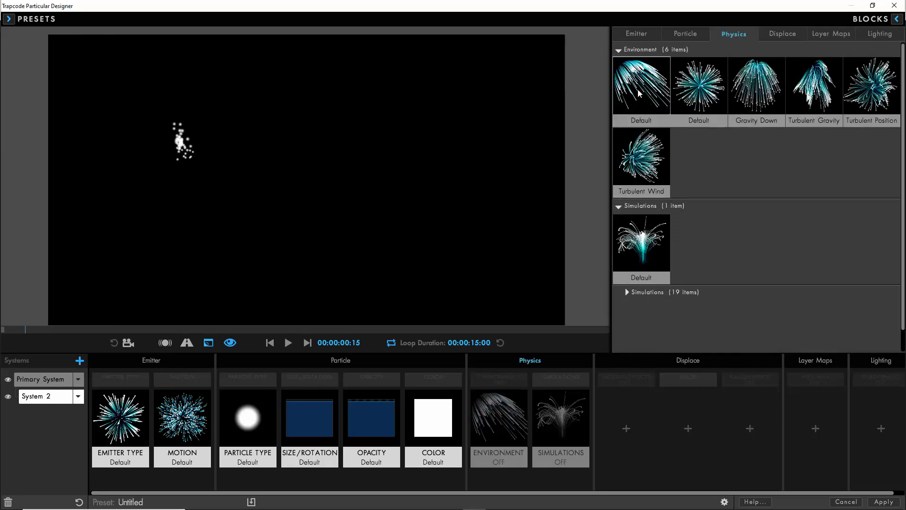
click(688, 429)
click(818, 187)
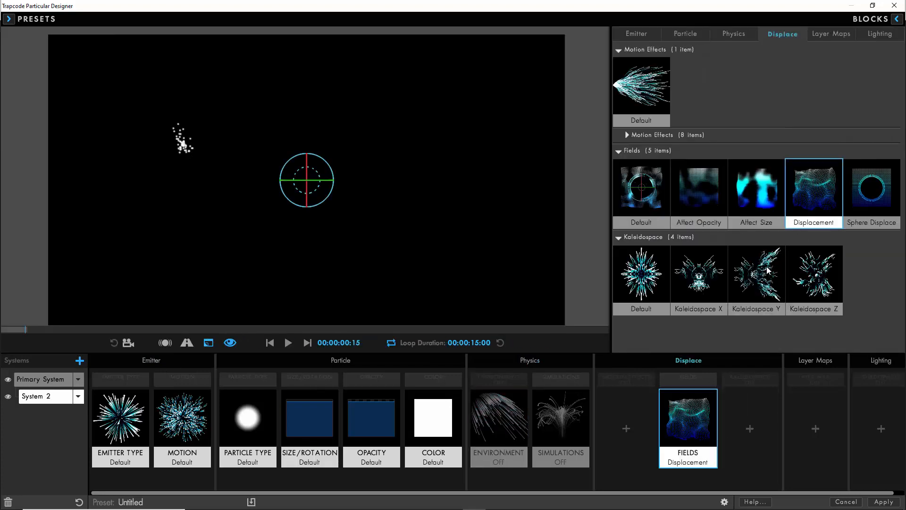
click(883, 502)
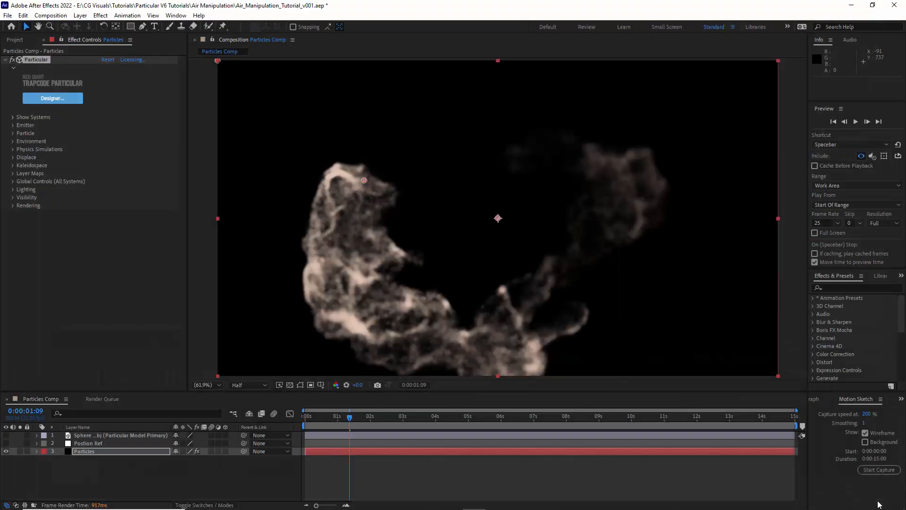
Step: Open the second system's emitter settings and set its Particles/sec to 35
click(14, 125)
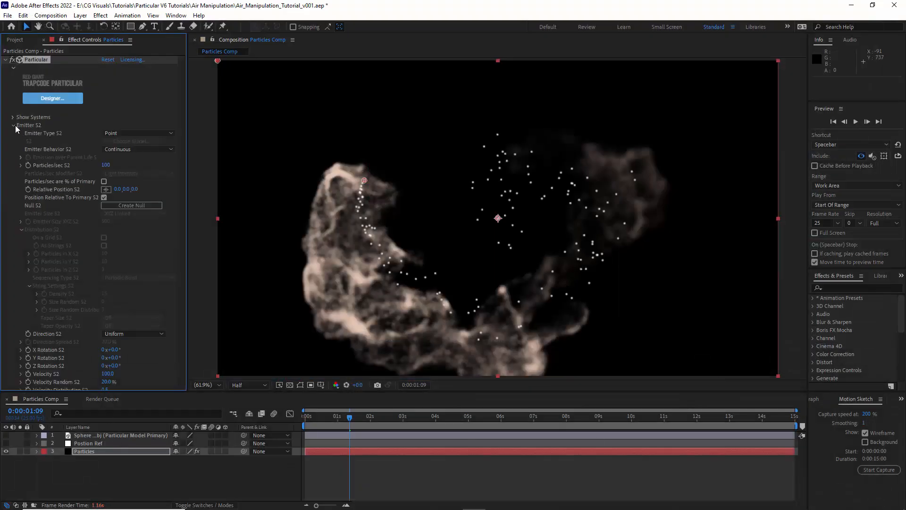
click(120, 135)
click(83, 150)
click(111, 165)
text(35)
key(Return)
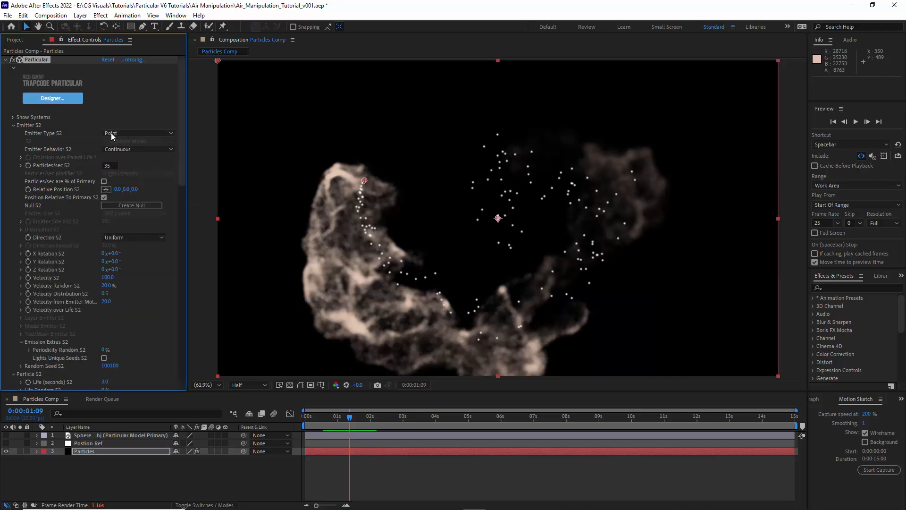
Step: Set the second system's emitter type to Emit from Parent System with an Emit Probability of 5%
click(137, 132)
click(135, 218)
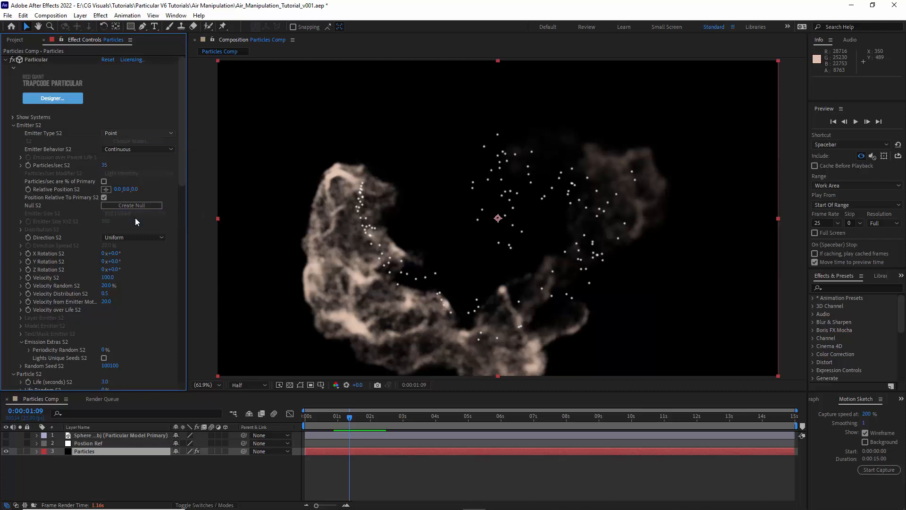
click(110, 181)
text(5)
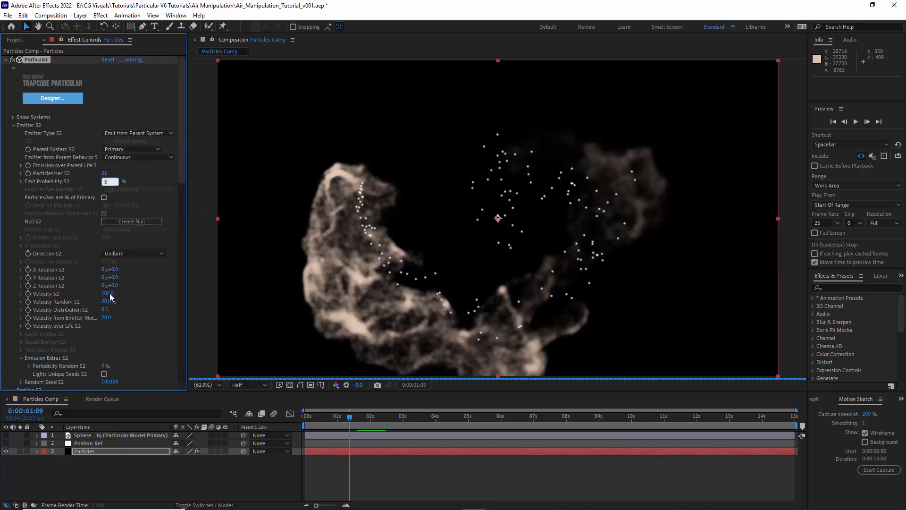
key(Return)
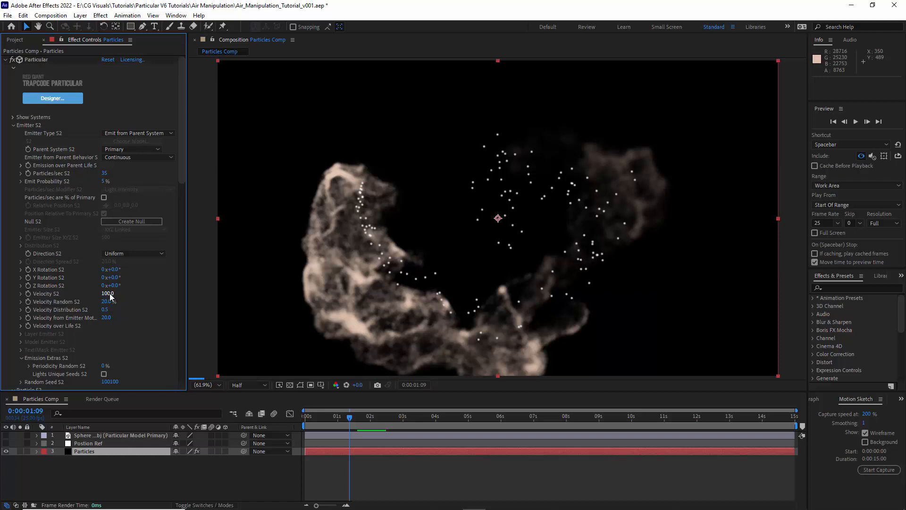
Step: Set the second system's Velocity to 0 and its Velocity from Emitter Motion to 25
click(109, 293)
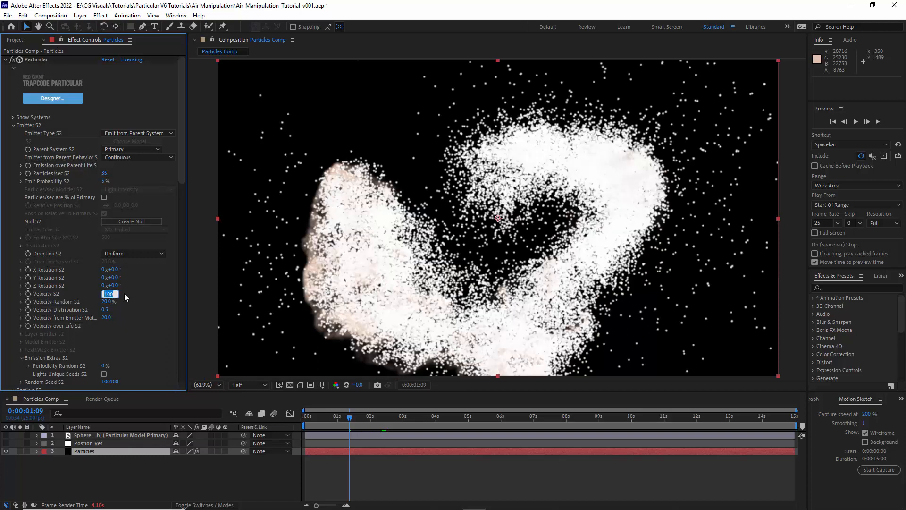
text(0)
click(107, 318)
text(25)
key(Return)
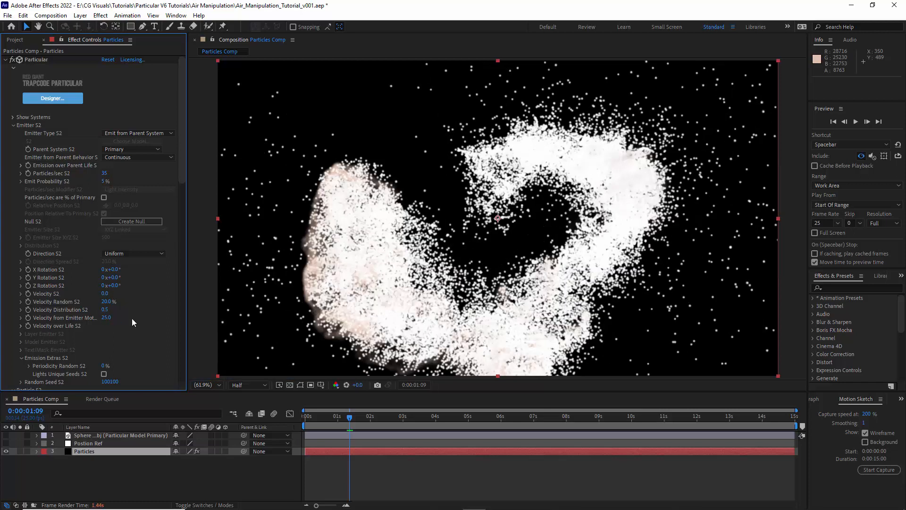
Step: Set the second system's particle Size to 75 and Size Random to 25%
click(13, 125)
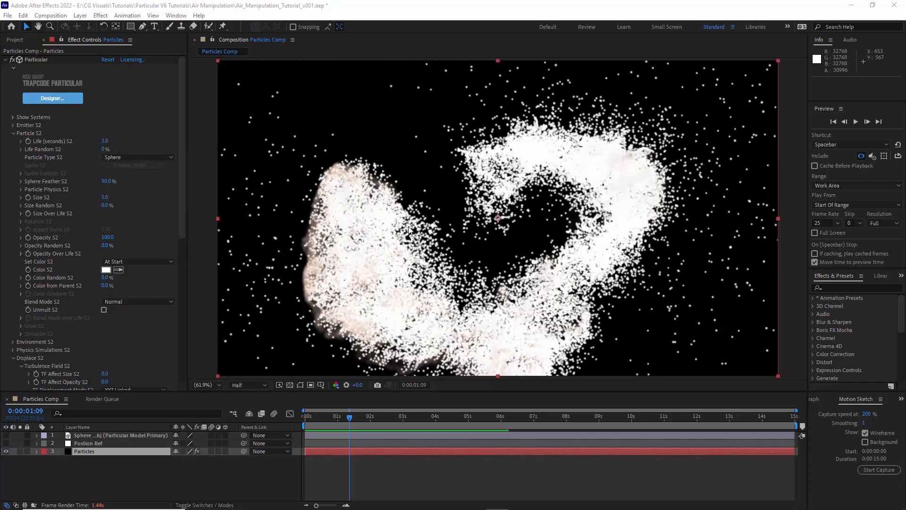
click(104, 197)
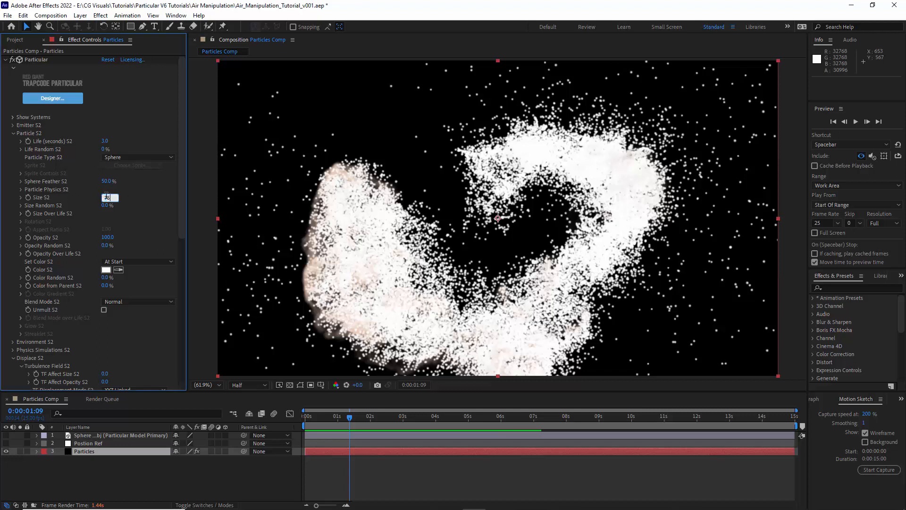
text(75)
click(105, 206)
text(25)
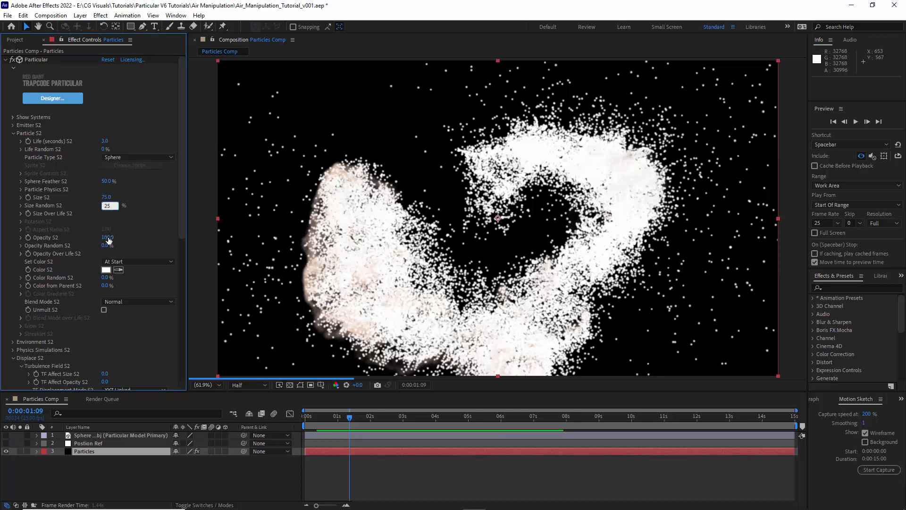
Step: Set the second system's particle Opacity to 10 and Opacity Random to 75%
click(108, 237)
text(10)
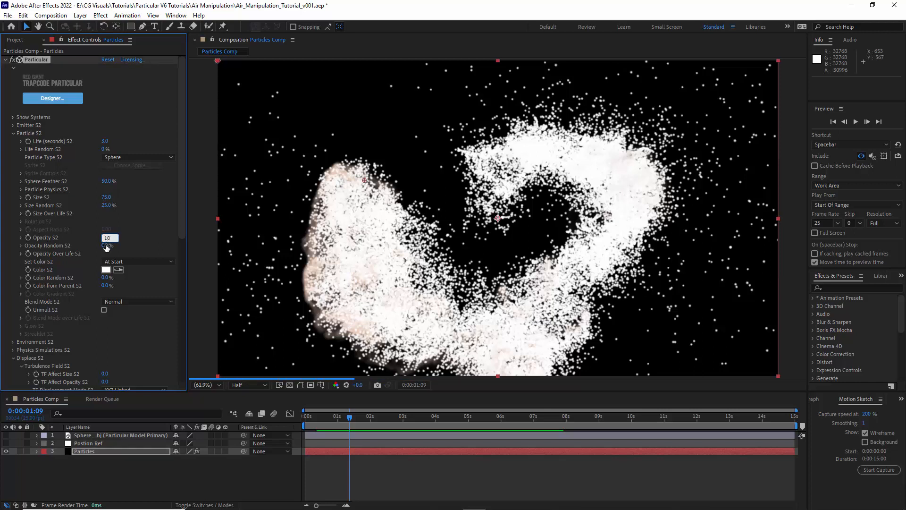
click(107, 246)
text(75)
Step: Flip the second system's Size Over Life curve horizontally and collapse the graph
click(21, 213)
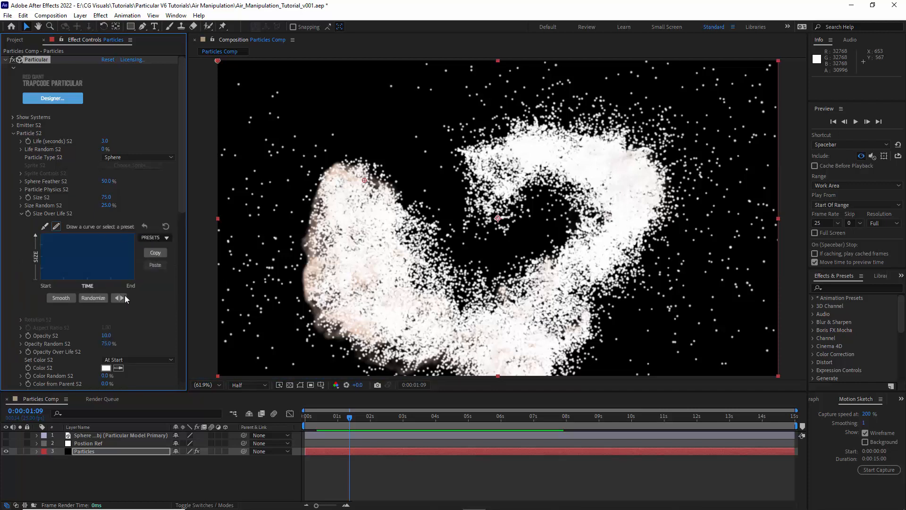
click(124, 298)
click(123, 298)
click(19, 214)
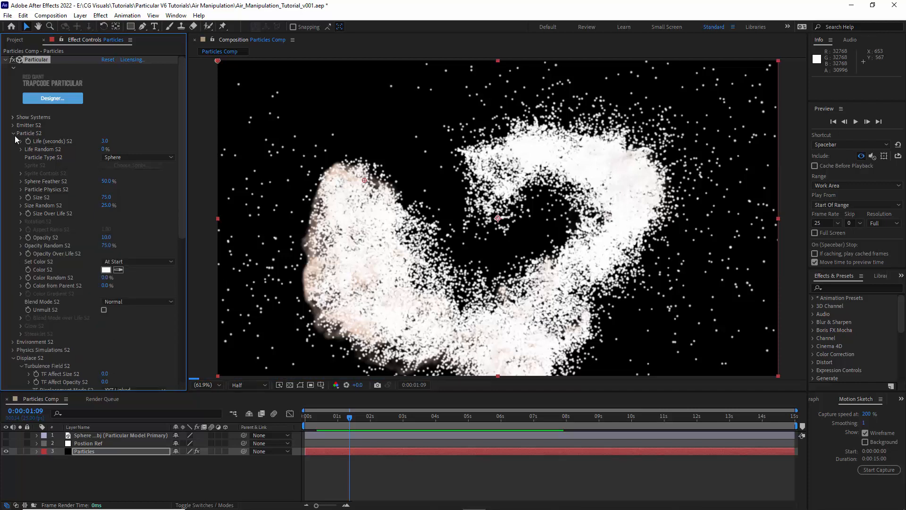
Step: Show the Primary System's particle settings and copy its Opacity Over Life curve
click(13, 117)
click(53, 128)
click(13, 239)
scroll(17, 274, down, 3)
click(21, 307)
scroll(51, 308, down, 1)
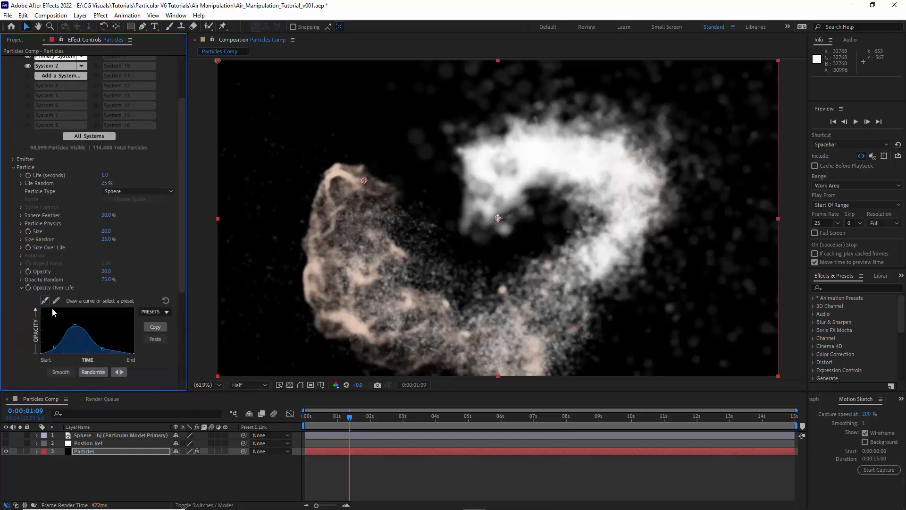
click(152, 324)
Step: Switch back to System 2 and paste the copied curve into its Opacity Over Life graph
click(13, 167)
click(54, 137)
click(13, 240)
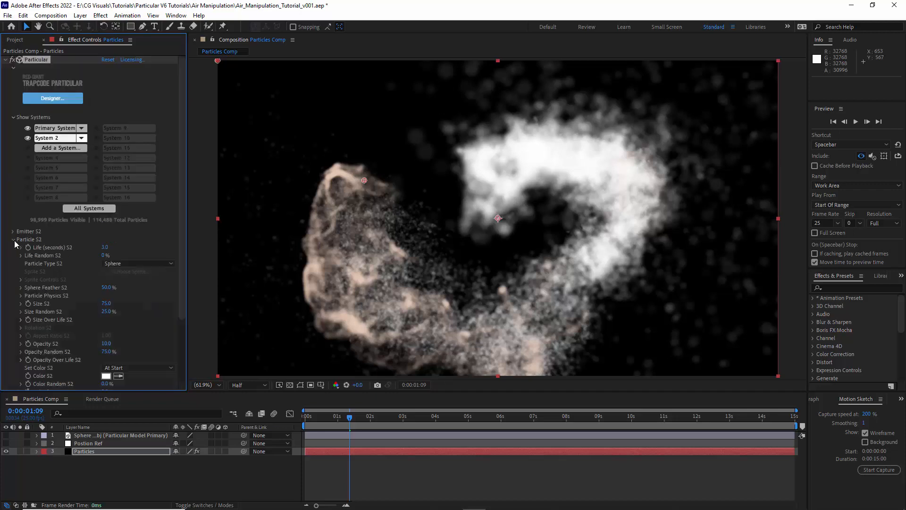
scroll(16, 274, down, 2)
click(20, 307)
scroll(21, 307, down, 1)
click(154, 339)
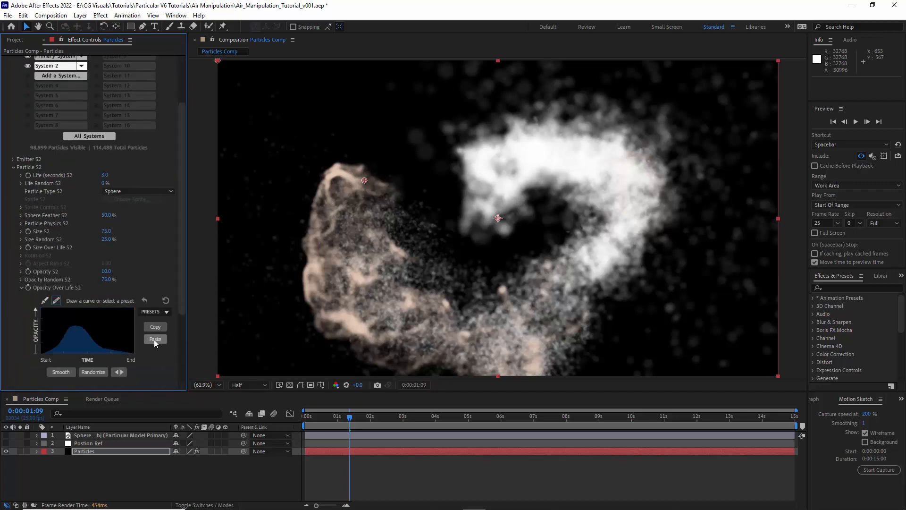
Step: Make the pasted Opacity Over Life curve point-editable and lower its peak points slightly
click(44, 300)
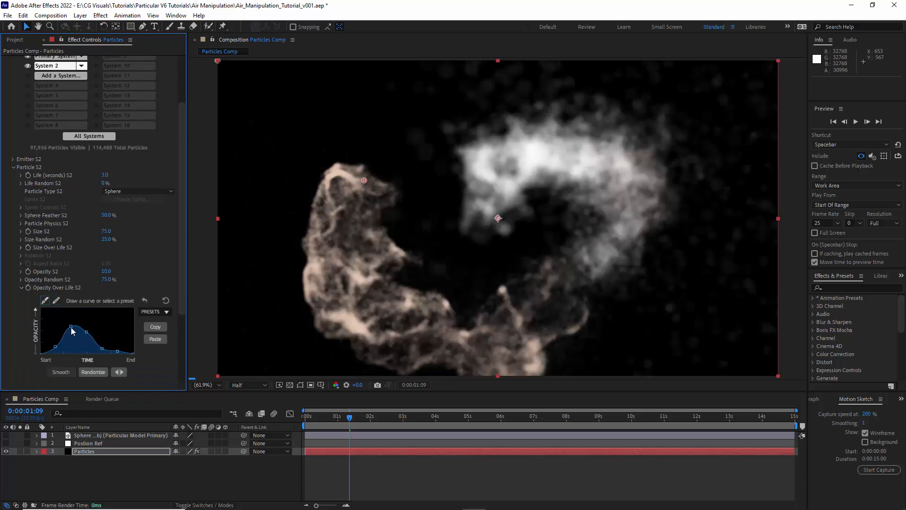
drag(70, 332, 91, 343)
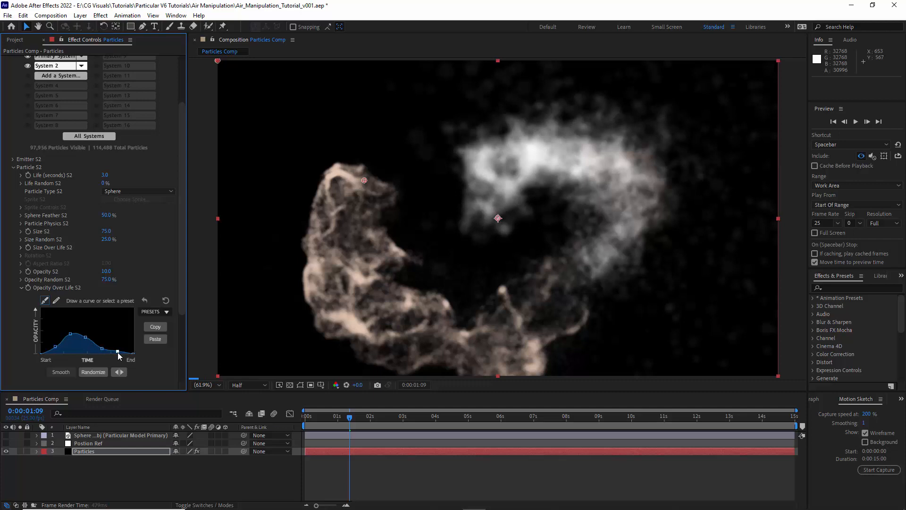
click(22, 288)
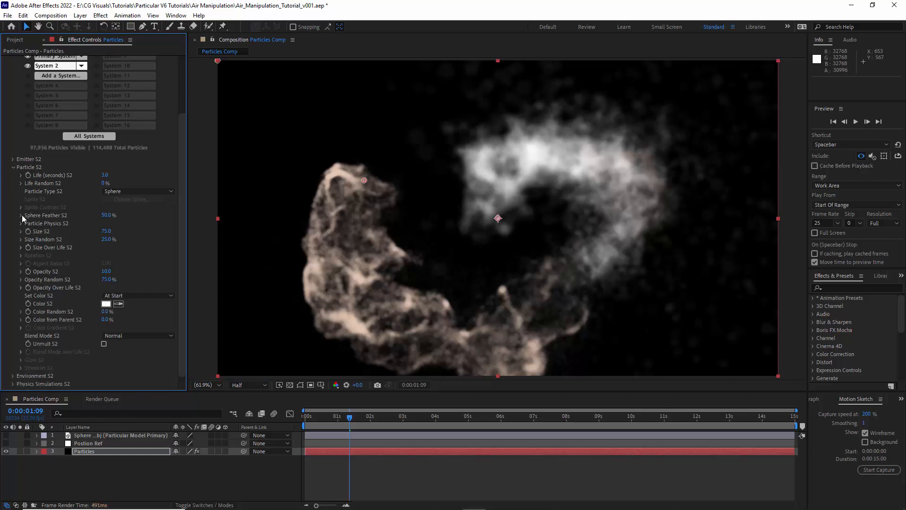
Step: Switch to the Primary System and copy its particle Color Gradient
scroll(22, 214, up, 5)
click(58, 133)
scroll(18, 274, down, 5)
click(21, 324)
scroll(42, 327, down, 4)
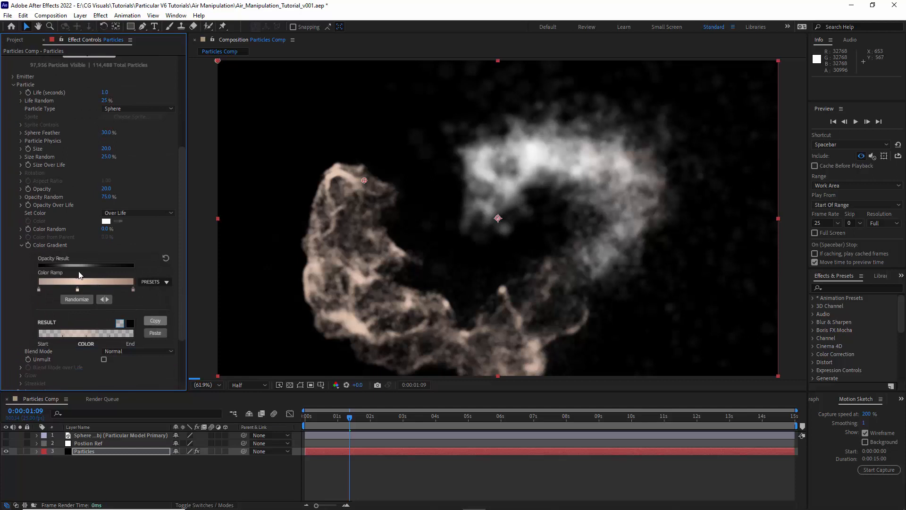
Step: Return to System 2 and set its particle Set Color option to Over Life
scroll(18, 245, up, 5)
click(56, 138)
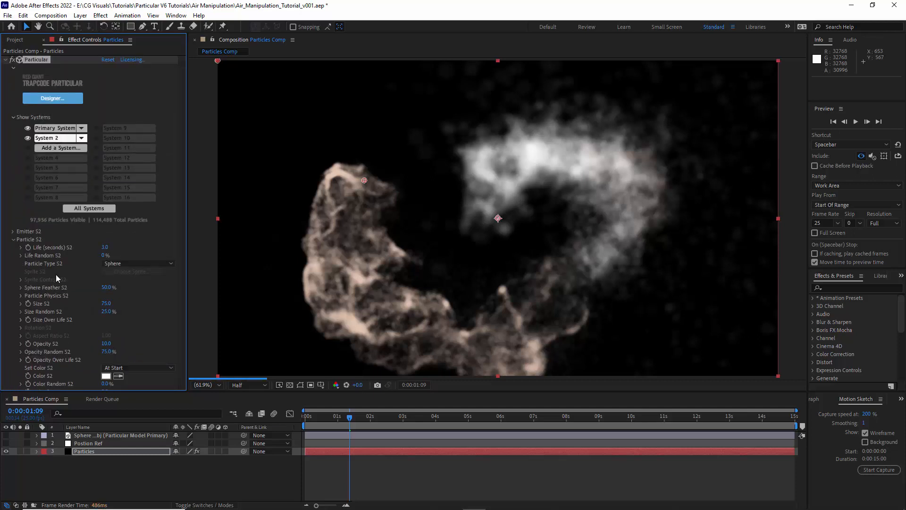
click(125, 368)
click(128, 451)
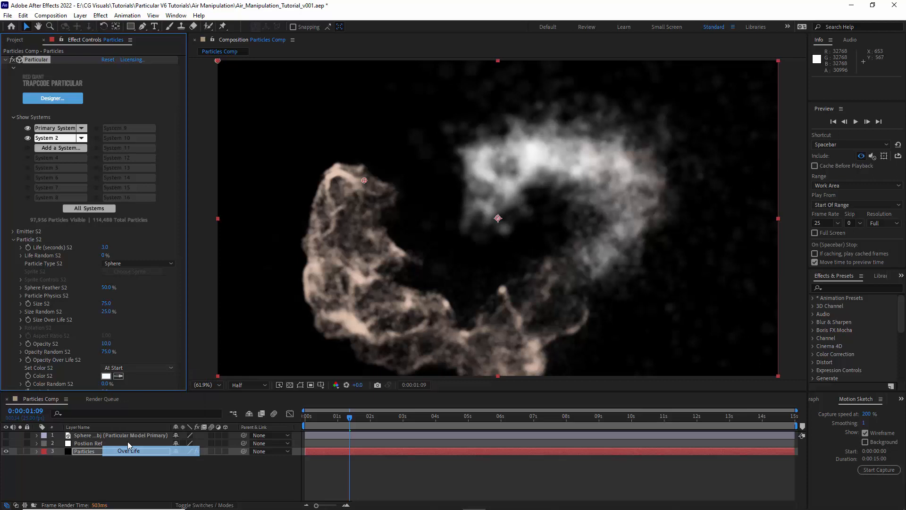
Step: Paste the copied color gradient into System 2's Color Gradient and collapse it
scroll(77, 325, down, 4)
click(21, 321)
scroll(29, 324, down, 2)
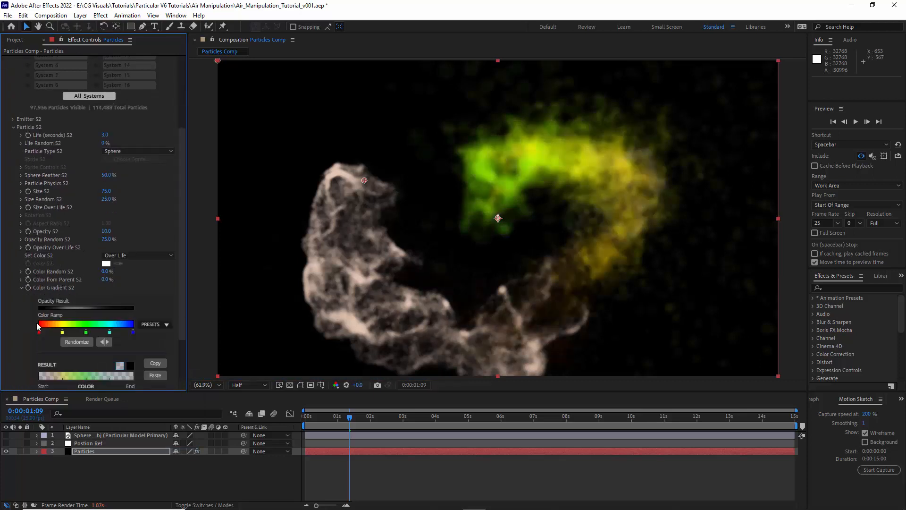
click(158, 375)
click(21, 288)
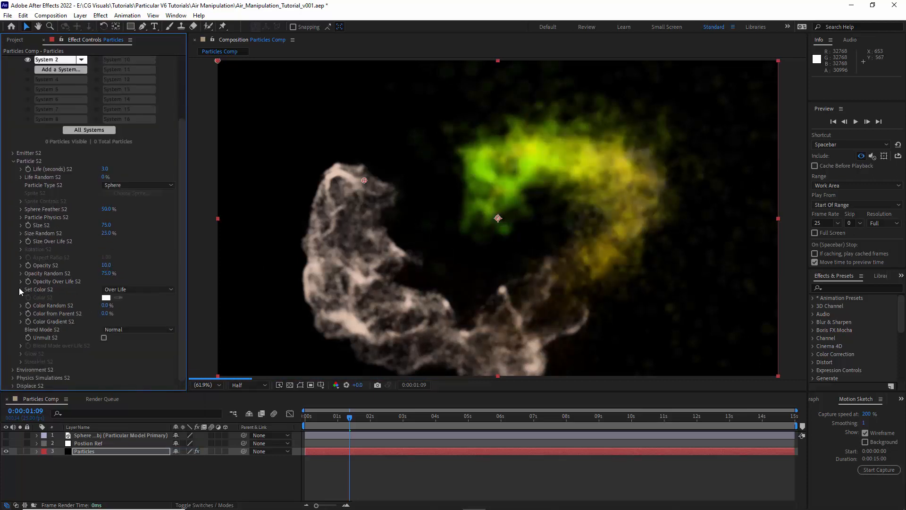
Step: Expand System 2's Environment settings, and set its particle Life to 1 second with 50% Life Random
click(13, 161)
click(13, 248)
scroll(71, 264, down, 1)
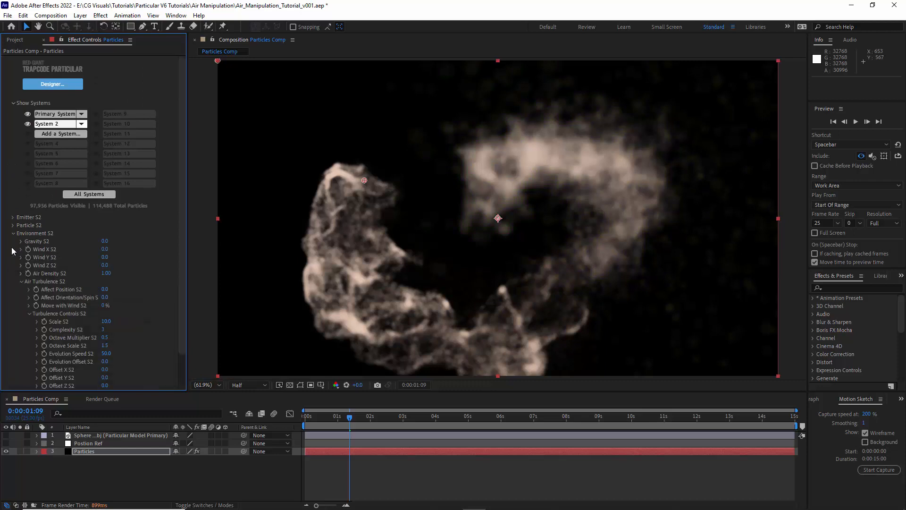
scroll(137, 279, down, 1)
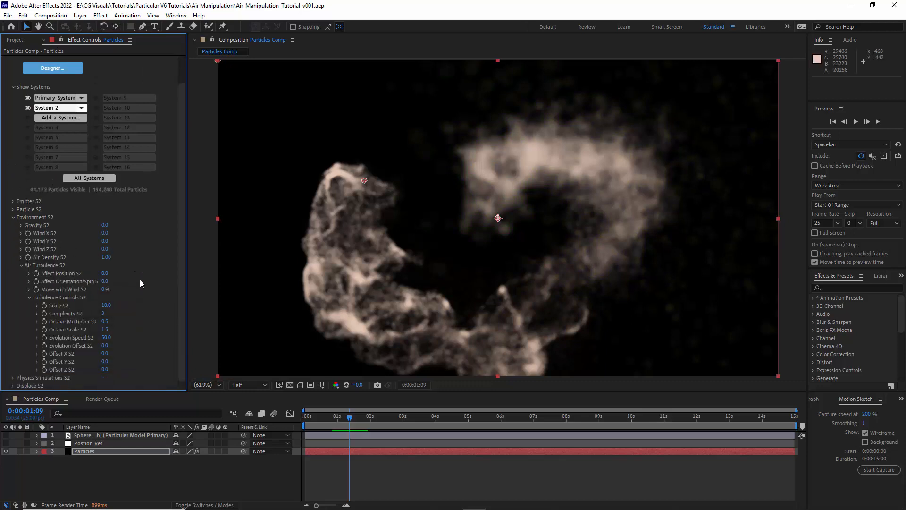
click(13, 209)
scroll(109, 198, down, 1)
click(105, 193)
text(1)
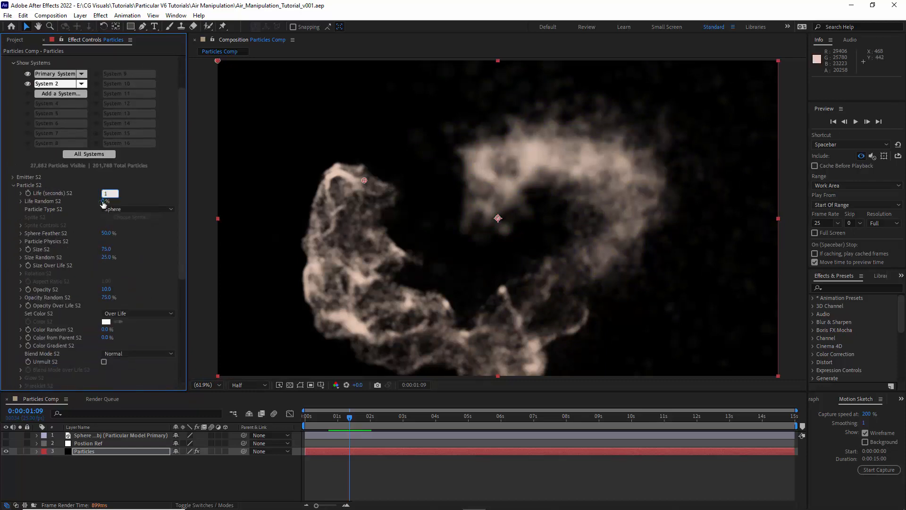
click(103, 201)
text(50)
click(13, 185)
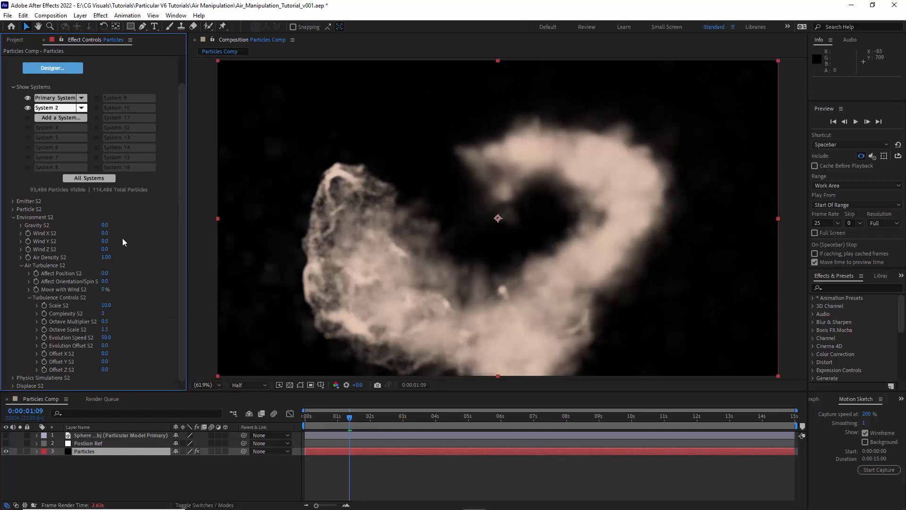
Step: Set System 2's Air Density to 0.5 and its Air Turbulence Affect Position to 250
click(106, 258)
text(0.5)
click(105, 274)
text(250)
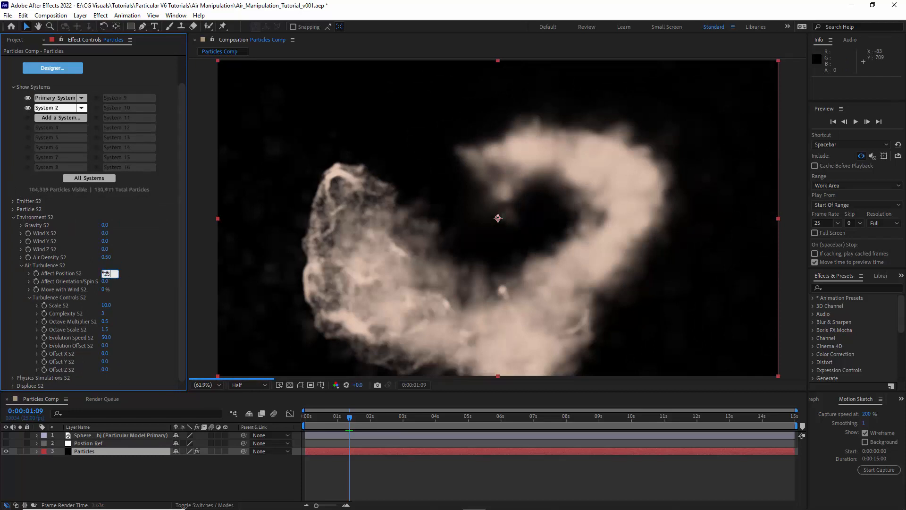
Step: In System 2's Turbulence Controls, set Scale to 5, Complexity to 1 and Evolution Speed to 500
click(106, 305)
text(5)
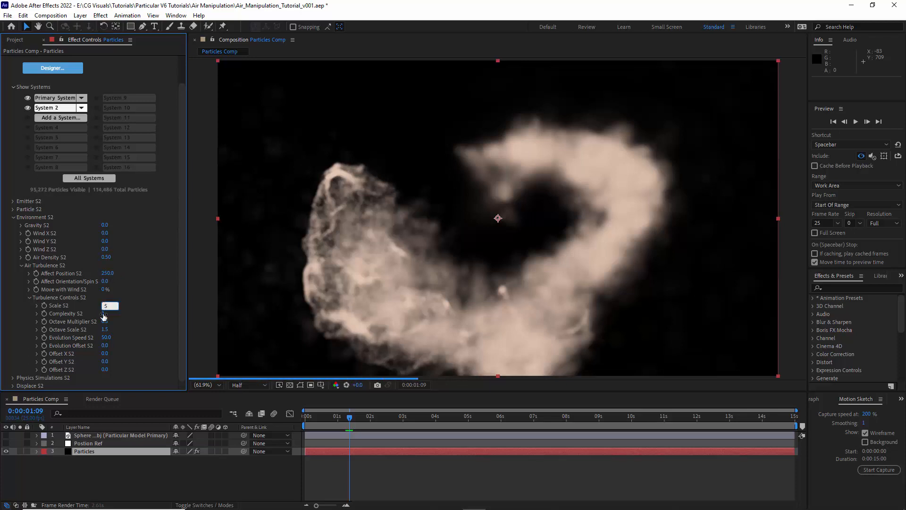
click(104, 314)
text(1)
click(106, 337)
text(500)
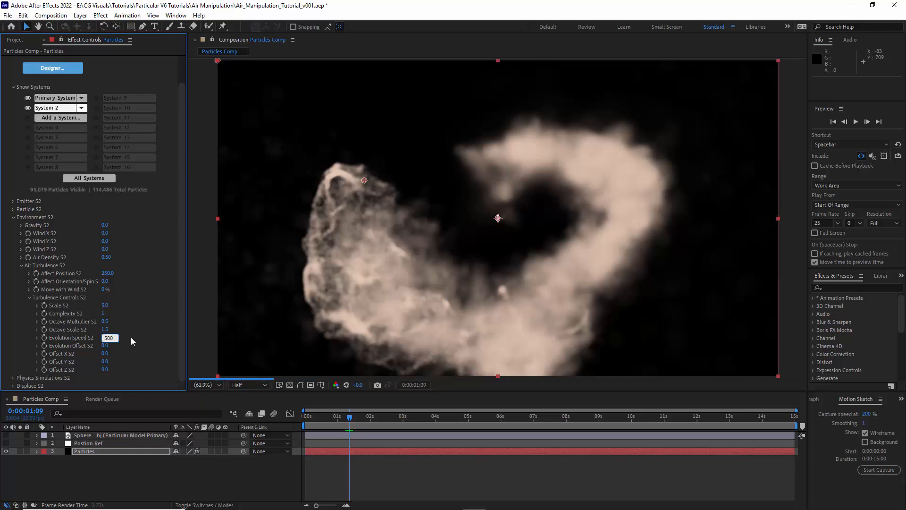
key(Return)
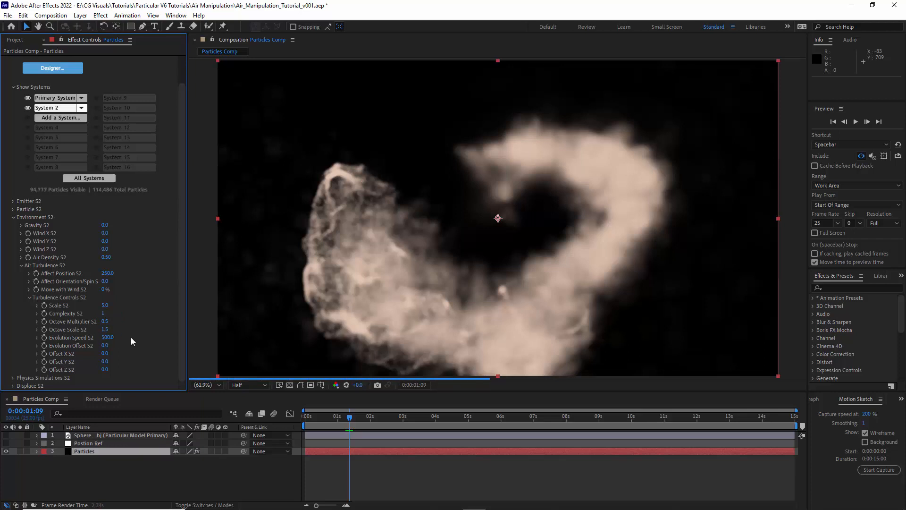
Step: Preview the smoke animation from the start, stop it and step back to frame 0:00:00:20
click(856, 122)
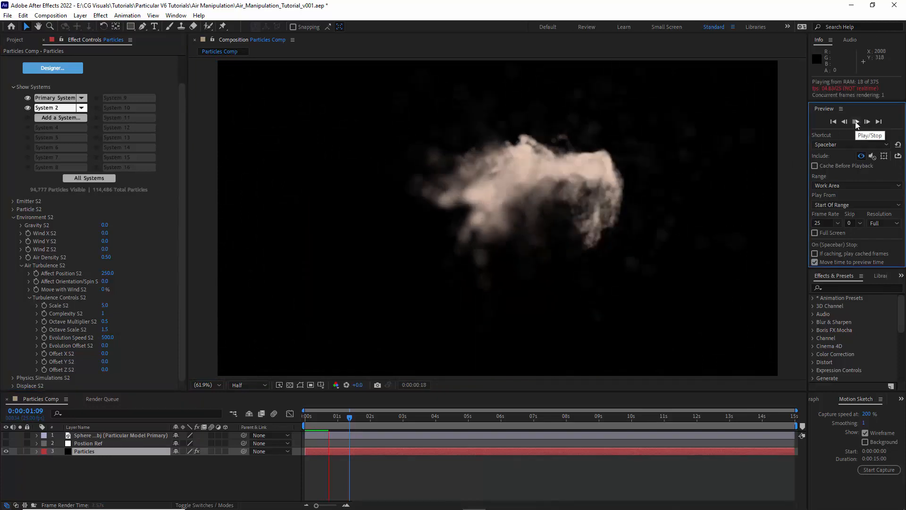
click(856, 122)
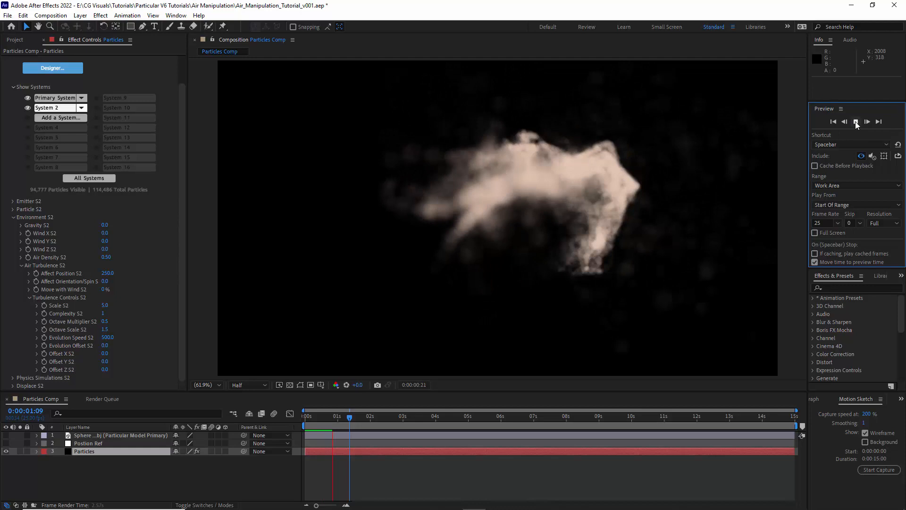
click(843, 123)
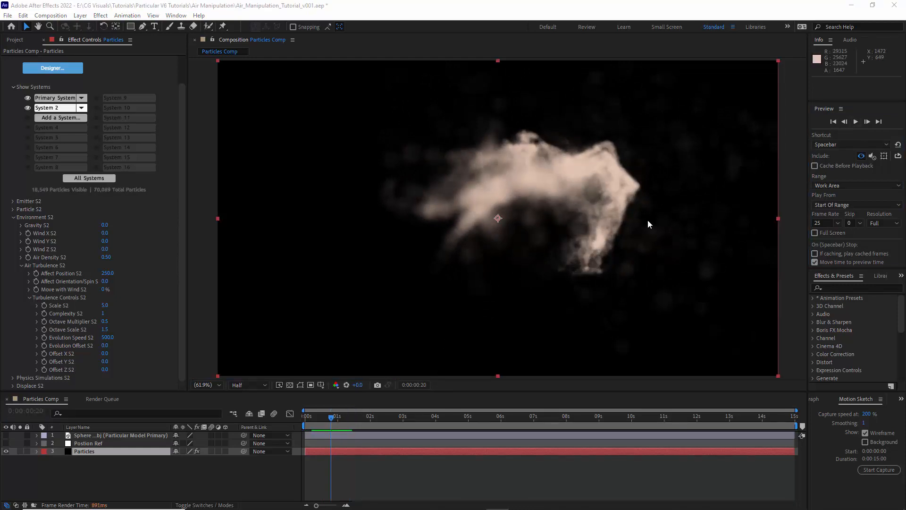
Step: Shape System 2's Emission over Parent Life curve to rise from zero to an early peak and drop to zero for the remaining life
click(12, 201)
scroll(19, 188, down, 2)
click(21, 186)
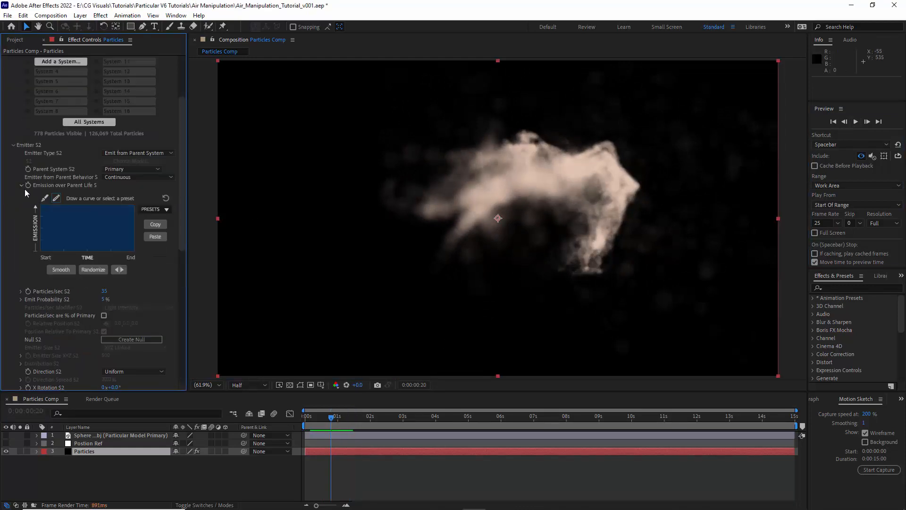
click(43, 198)
click(41, 206)
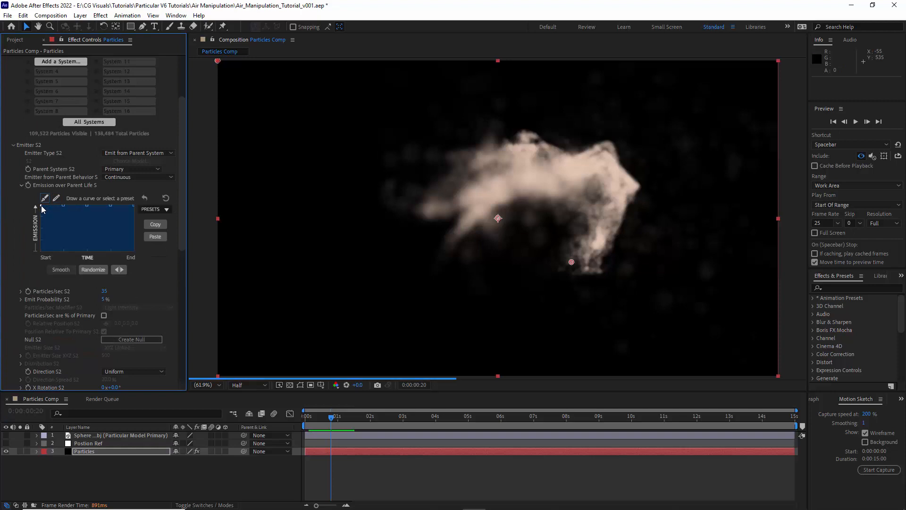
drag(86, 206, 86, 250)
drag(41, 206, 42, 251)
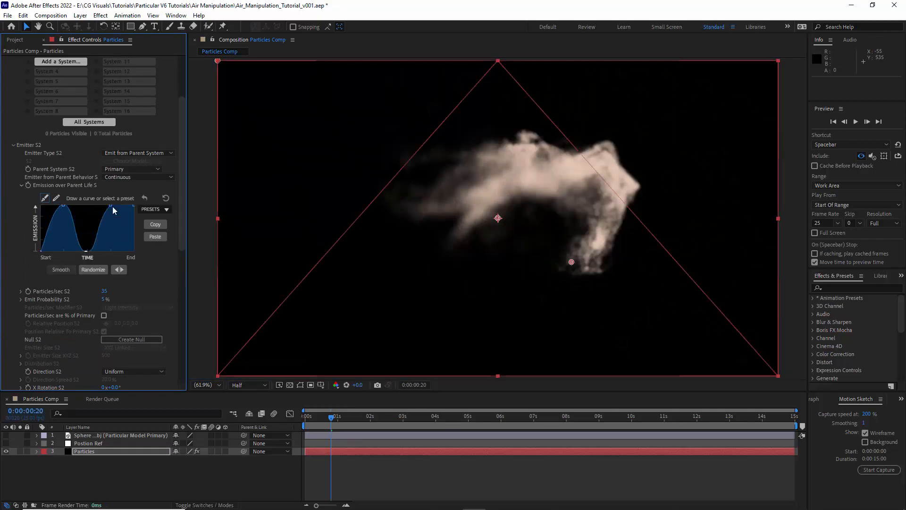
drag(110, 206, 137, 253)
click(71, 216)
drag(71, 246, 67, 253)
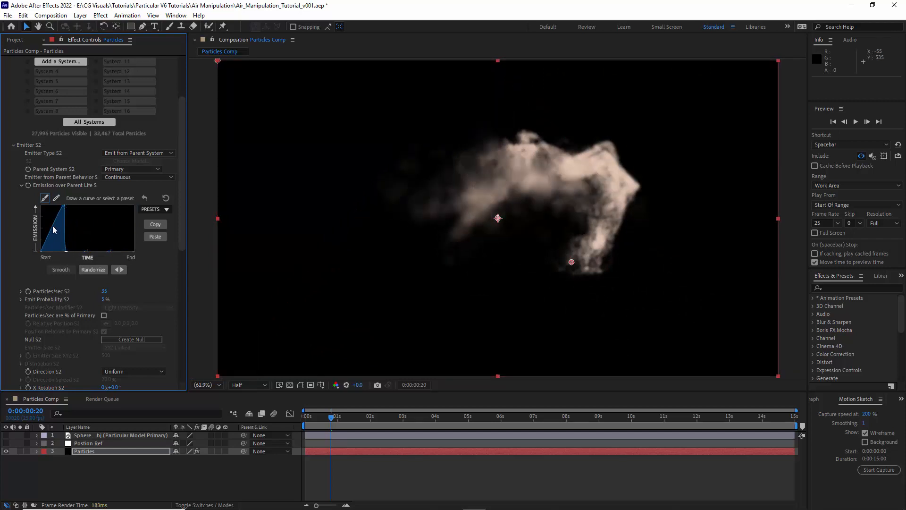
Step: Redraw the start of System 2's emission curve as a steep early burst, smooth it and preview the animation
click(47, 208)
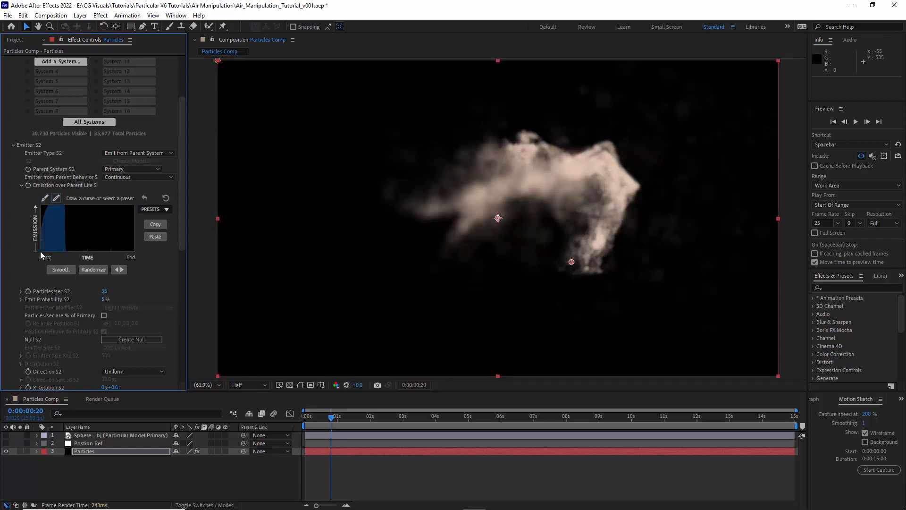
drag(44, 251, 47, 252)
click(56, 271)
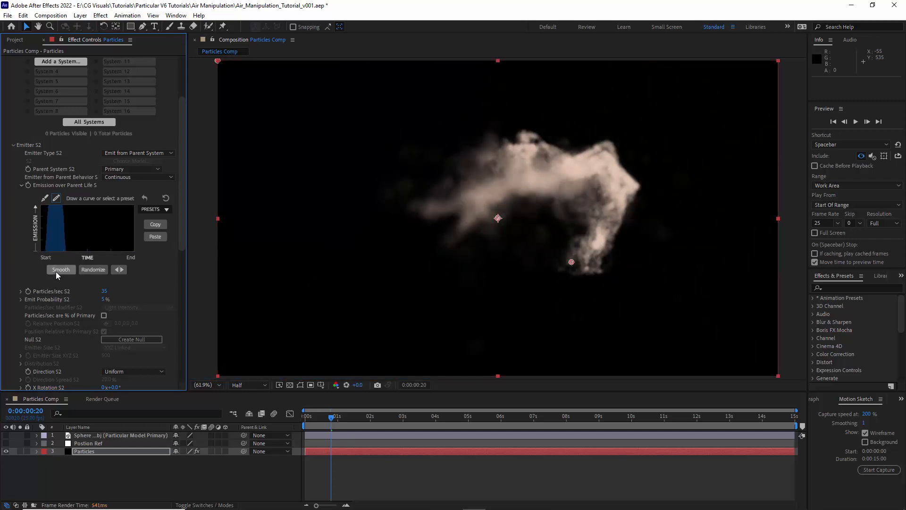
click(855, 122)
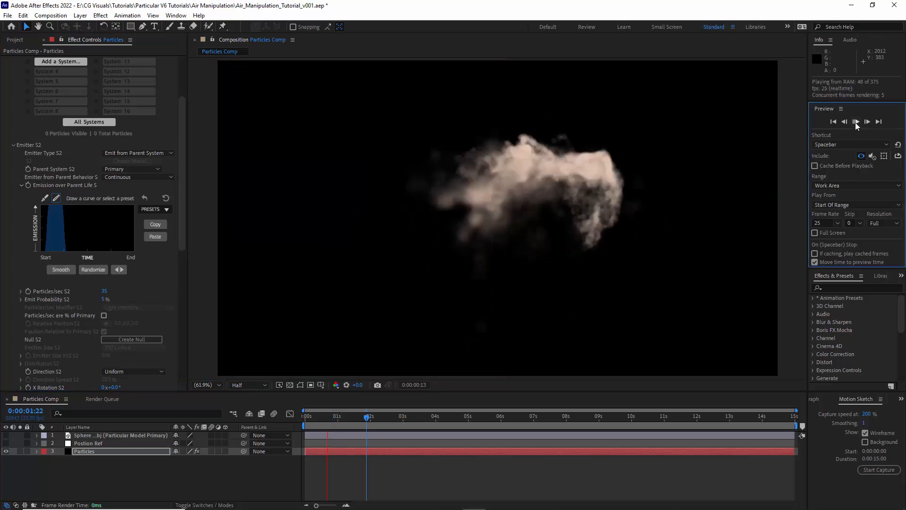
click(856, 121)
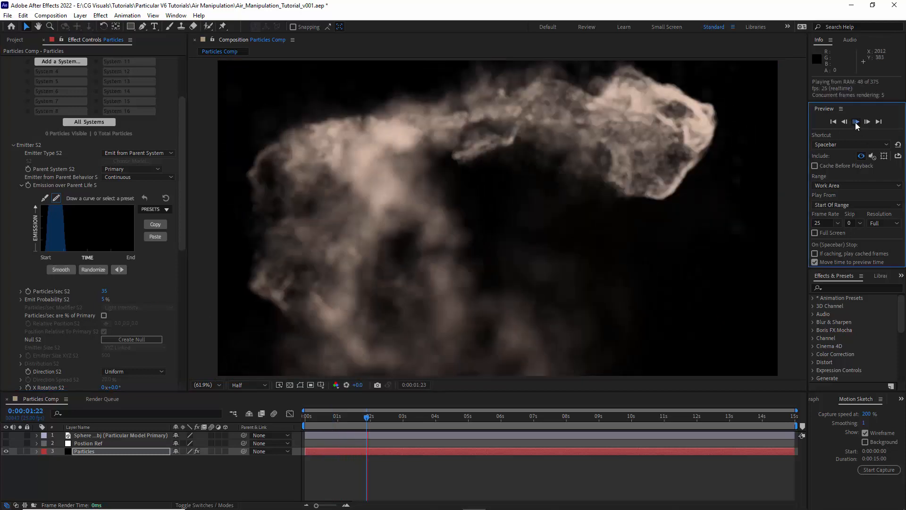
Step: Enable Meander in System 2's Physics Simulations, with Affect Direction and Affect Speed set to 50
click(21, 186)
click(14, 145)
click(14, 217)
click(13, 256)
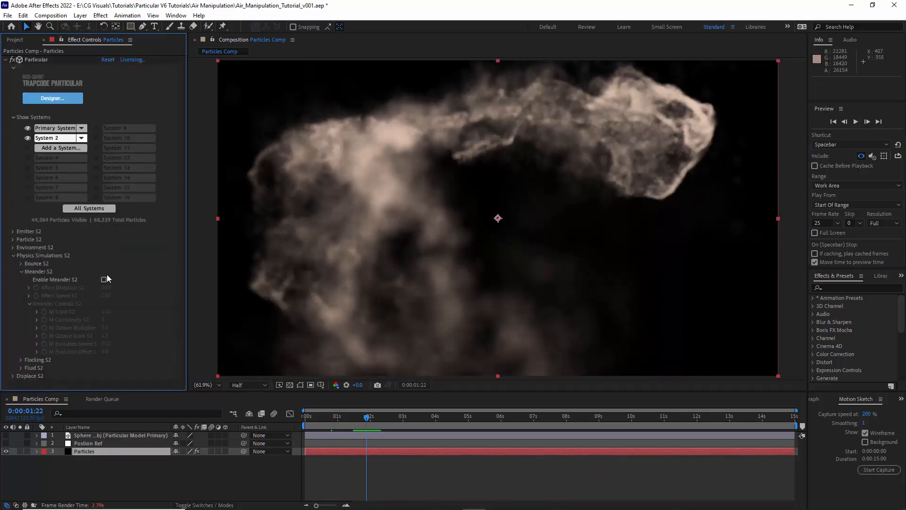
click(104, 279)
click(107, 288)
click(106, 295)
text(50)
Step: In System 2's Meander Controls, set Scale to 5, Complexity to 1 and Evolution Speed to 250
click(106, 312)
text(5)
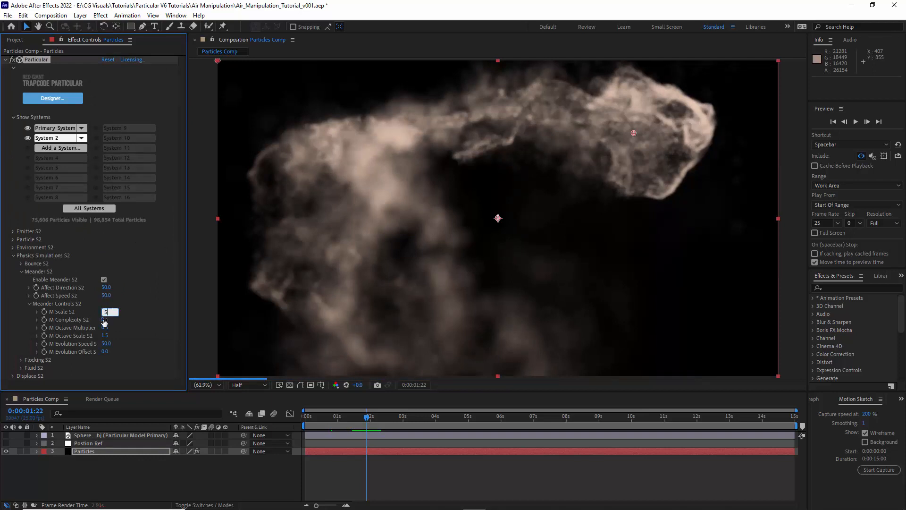
click(105, 321)
text(1)
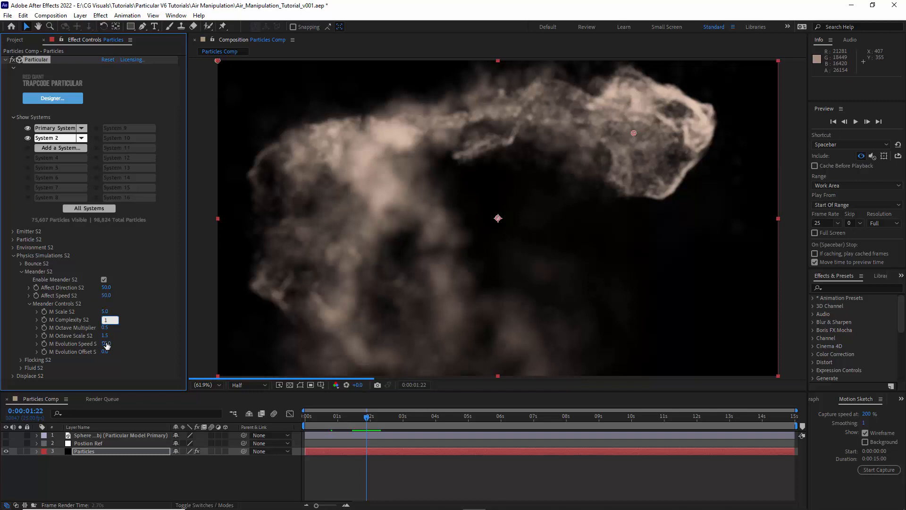
click(106, 343)
text(250)
click(16, 304)
click(13, 256)
Step: In System 2's Displace Turbulence Field, set Affect Size to 10, Affect Opacity to 5 and Fade-in Time to 2 seconds
click(12, 263)
click(21, 272)
click(30, 327)
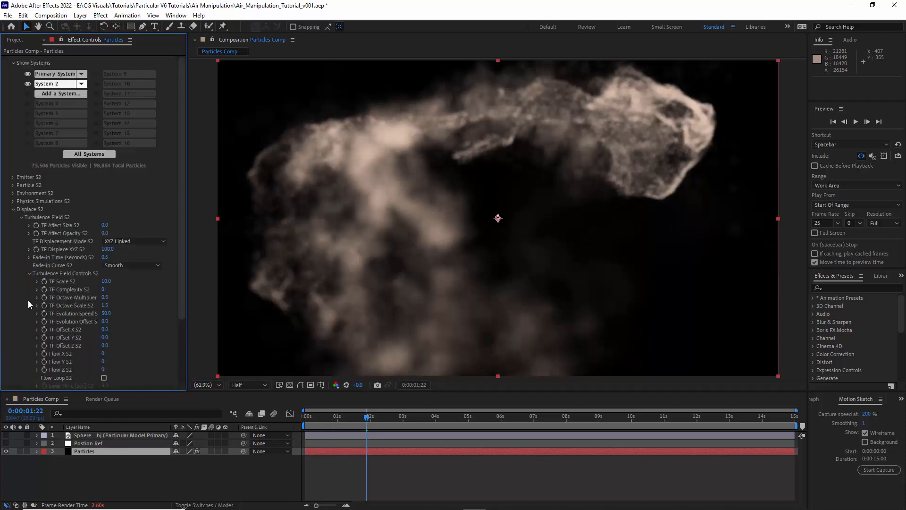
click(106, 226)
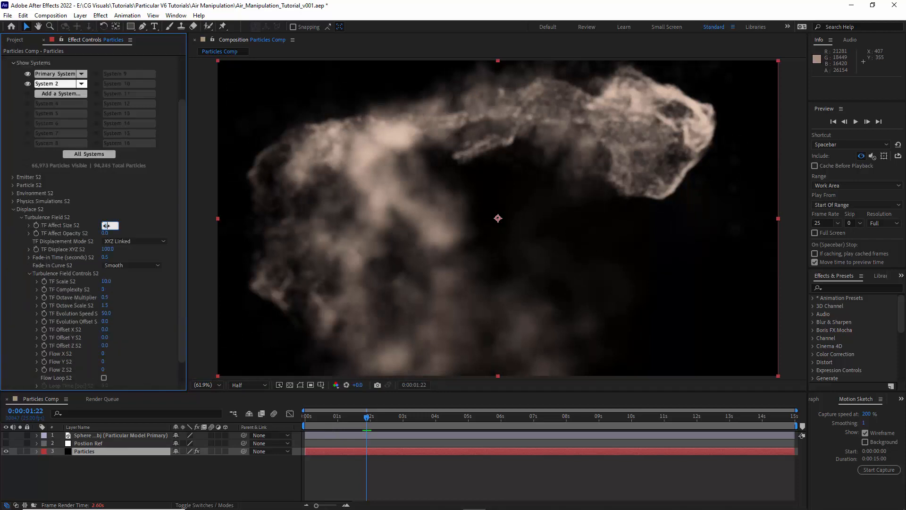
click(106, 234)
text(5)
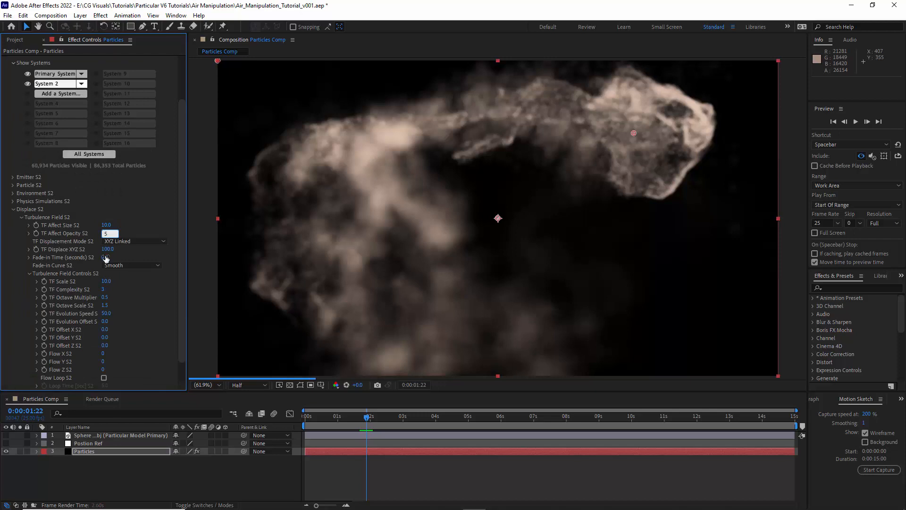
click(105, 258)
text(2)
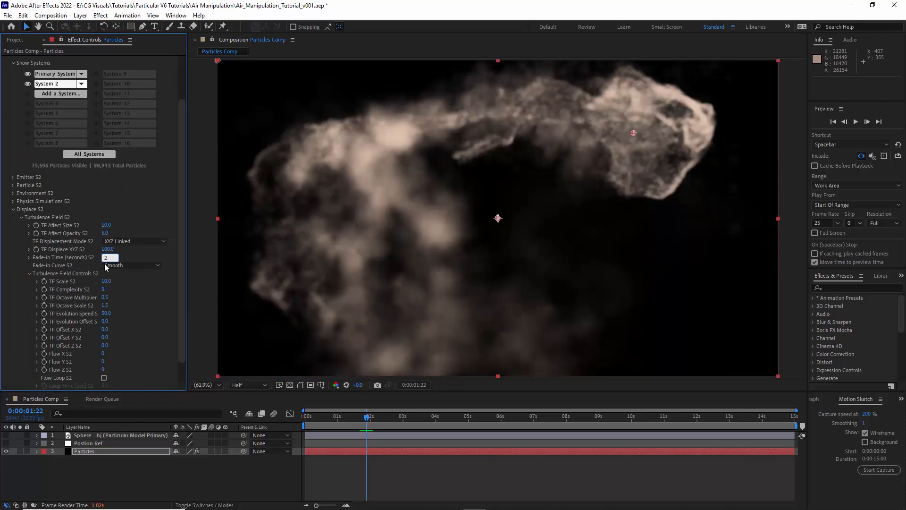
Step: In System 2's Turbulence Field Controls, set Scale to 3, Complexity to 1 and Evolution Speed to 500
click(106, 282)
text(3)
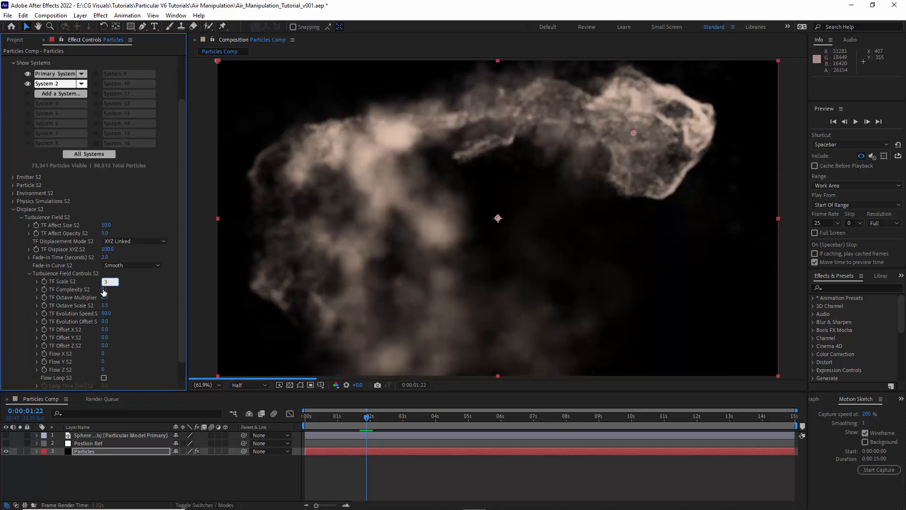
click(104, 289)
text(1)
click(106, 314)
text(500)
key(Return)
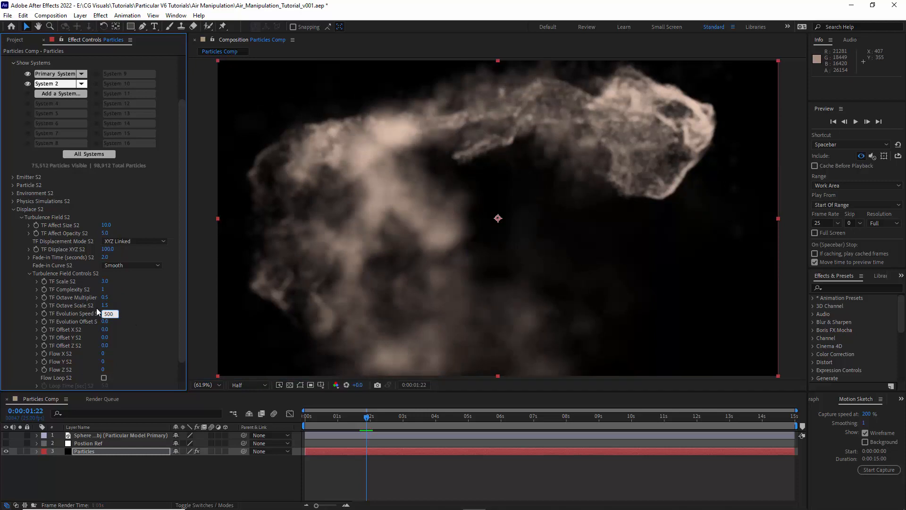
click(30, 274)
click(21, 273)
click(13, 265)
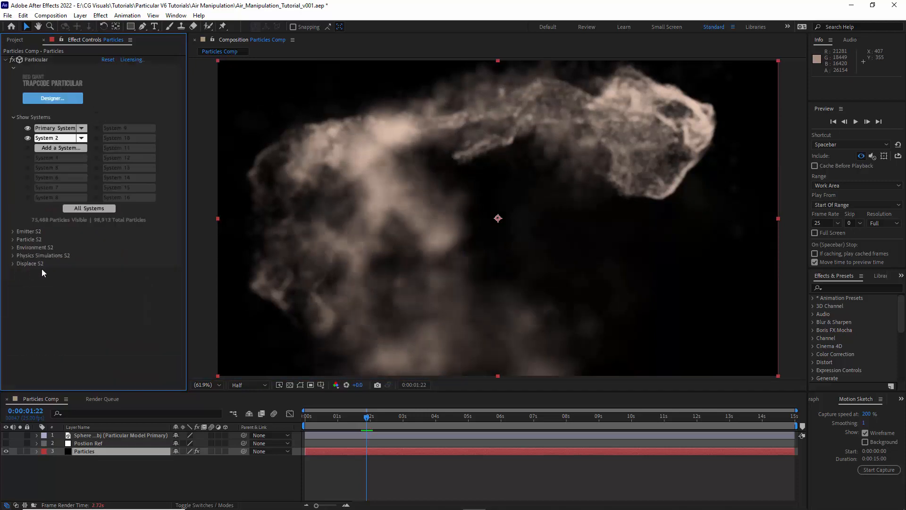
Step: Show the Position Ref null with Particles hidden, clear its Position keyframes and record a new motion path from frame 0
click(6, 443)
click(6, 451)
click(131, 444)
click(306, 419)
key(p)
click(60, 452)
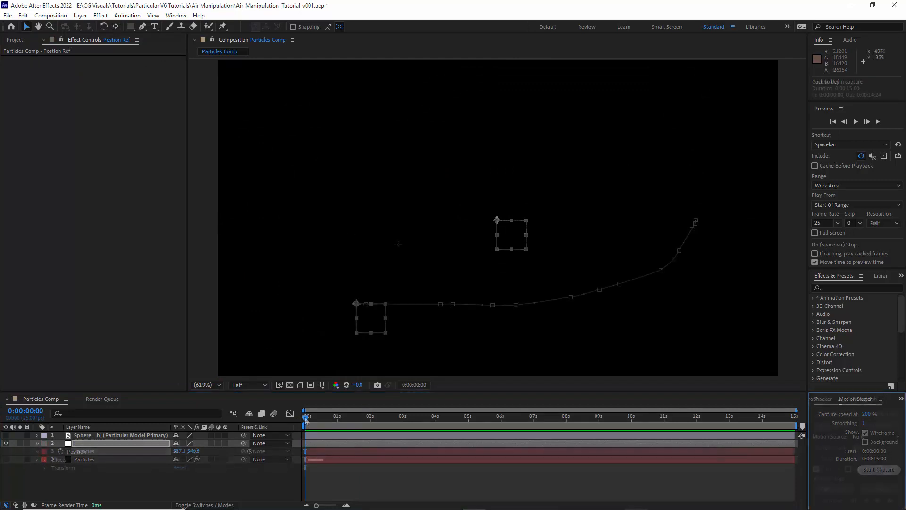
Step: Paste the Position Ref keyframes onto the Particles emitter's Position at 0:00:00:03 and preview the new smoke motion
mouse_move(306, 418)
mouse_down()
mouse_move(325, 422)
mouse_move(309, 423)
mouse_up()
click(856, 122)
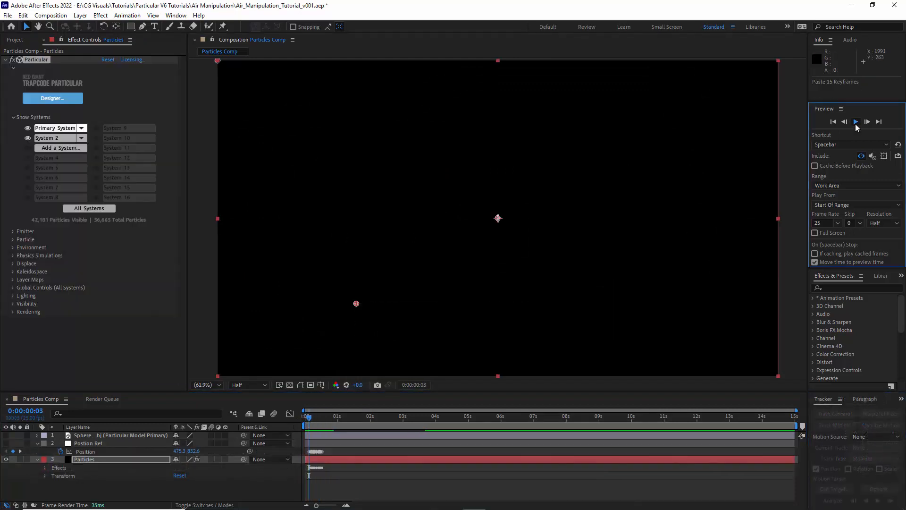
click(36, 460)
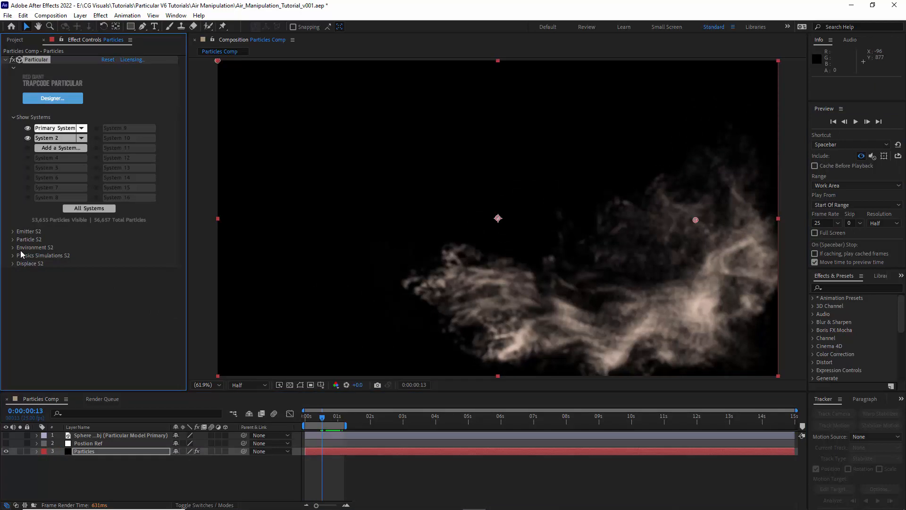
Step: With Motion Blur on, edit its Samples value in the Primary System's Rendering settings and preview the smoke
click(14, 287)
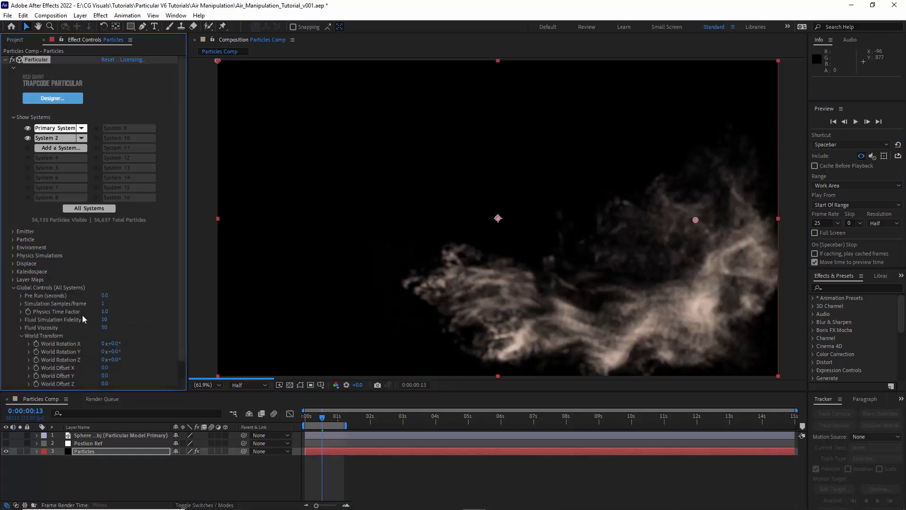
click(14, 287)
click(13, 312)
click(103, 377)
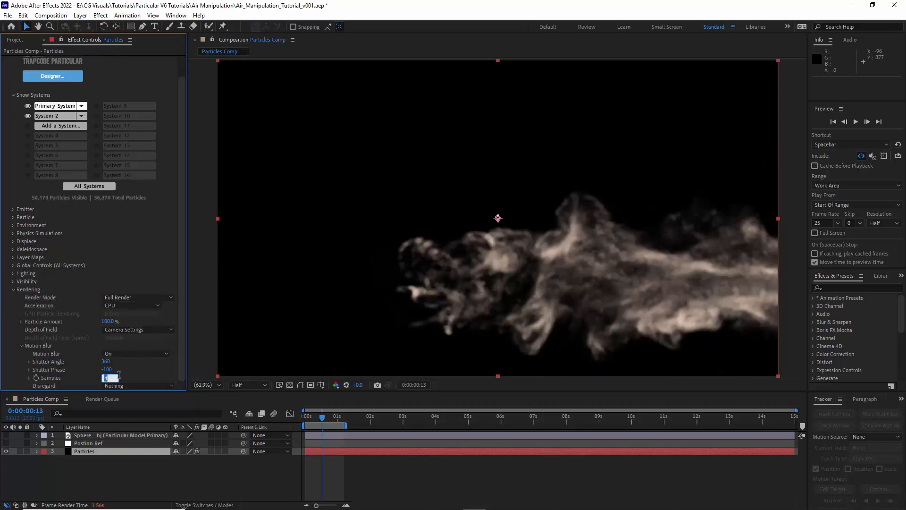
click(13, 289)
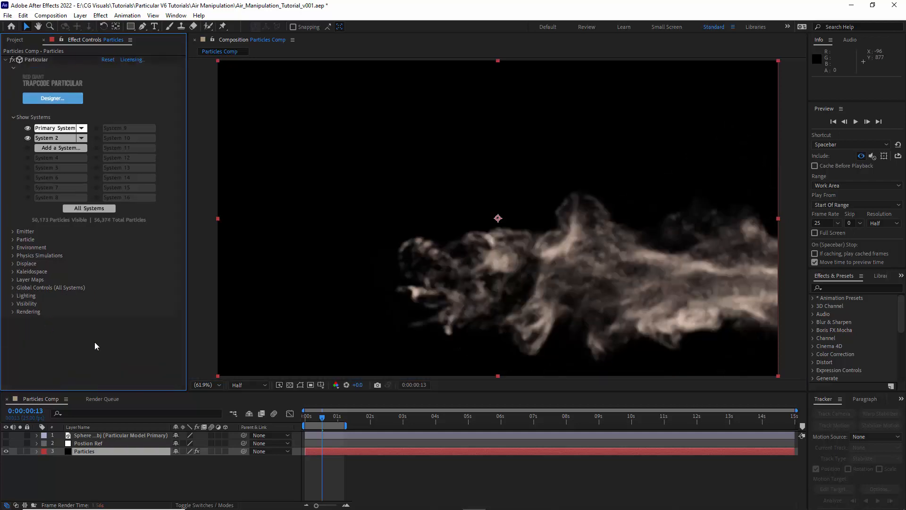
click(856, 121)
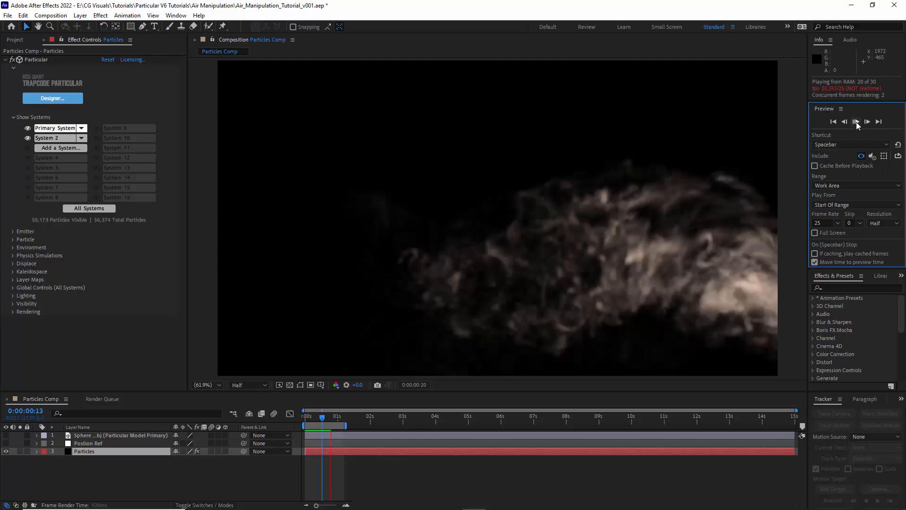
click(366, 81)
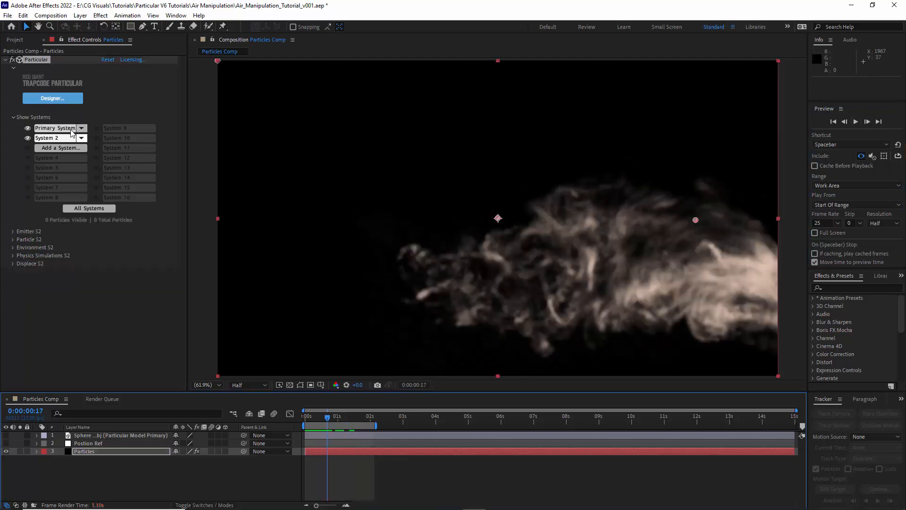
Step: Set the Primary System's emitter Velocity from Emitter Motion to 800
click(70, 129)
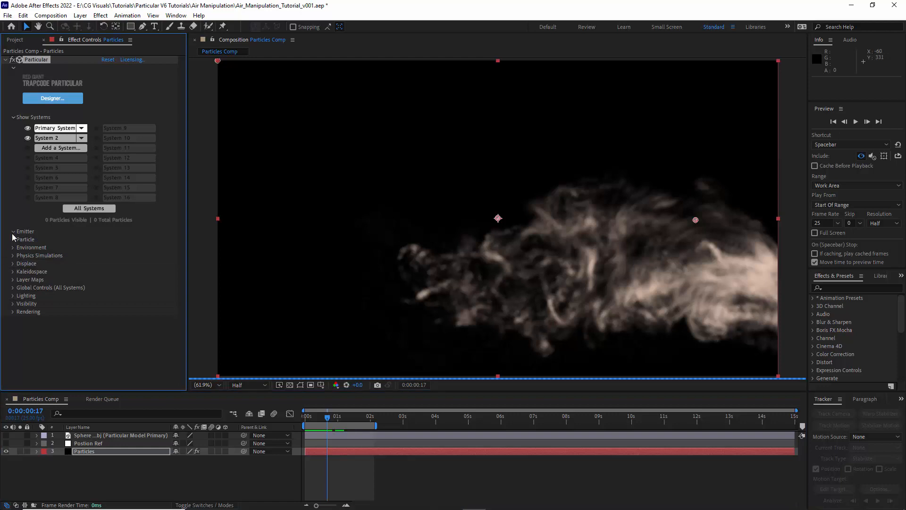
scroll(92, 312, down, 5)
drag(45, 300, 35, 304)
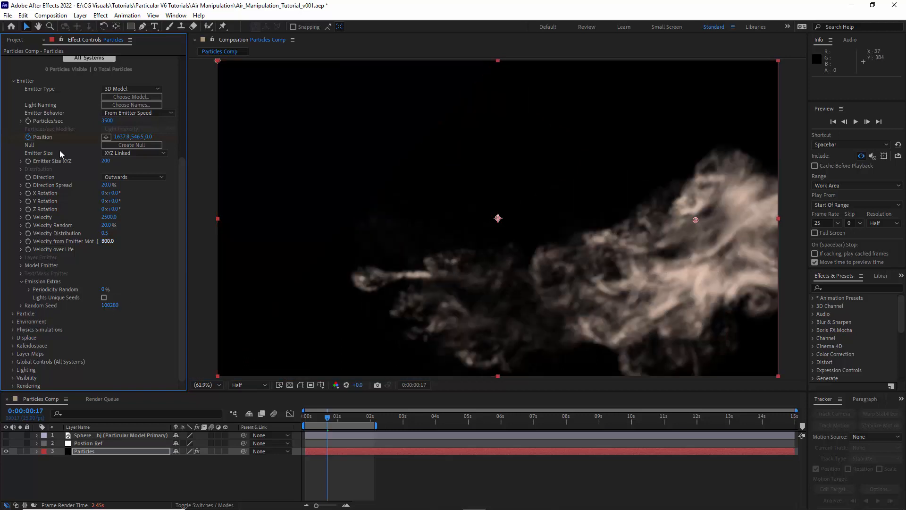
scroll(21, 110, up, 3)
Step: Set System 2's emitter Velocity from Emitter Motion to 15
click(52, 131)
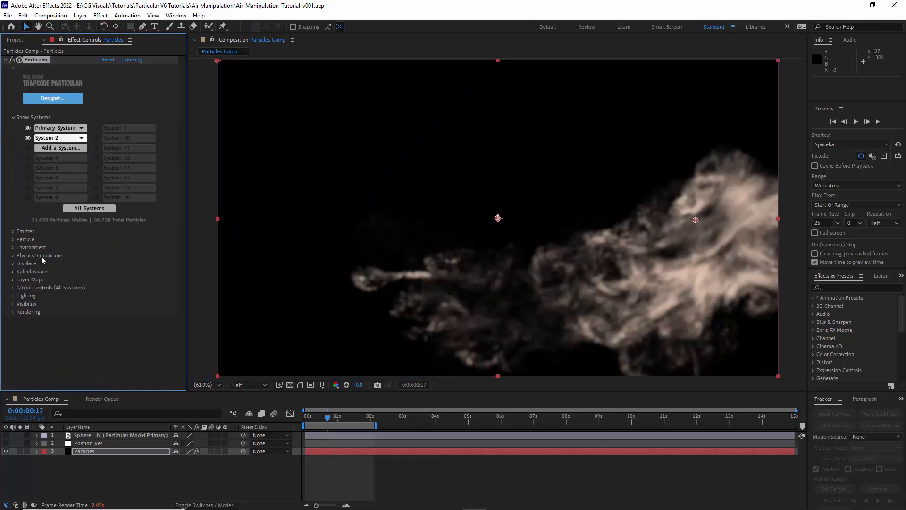
click(107, 338)
text(15)
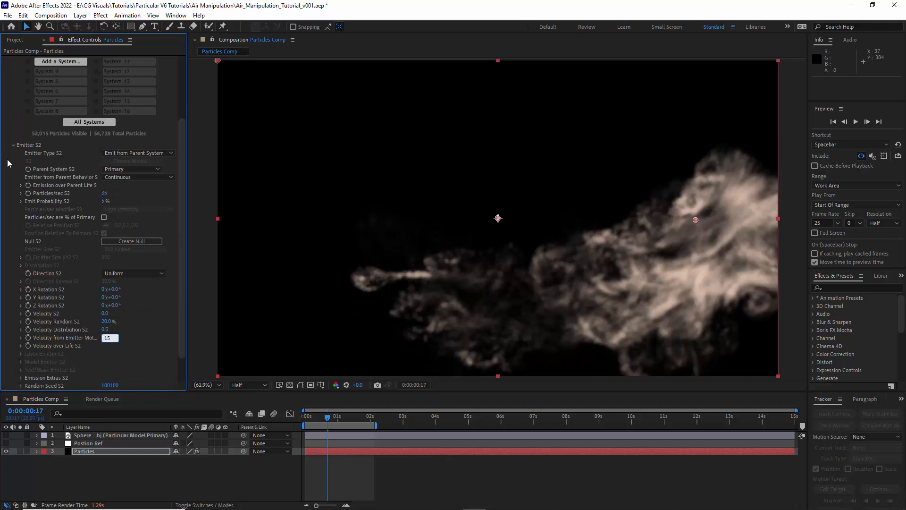
click(14, 146)
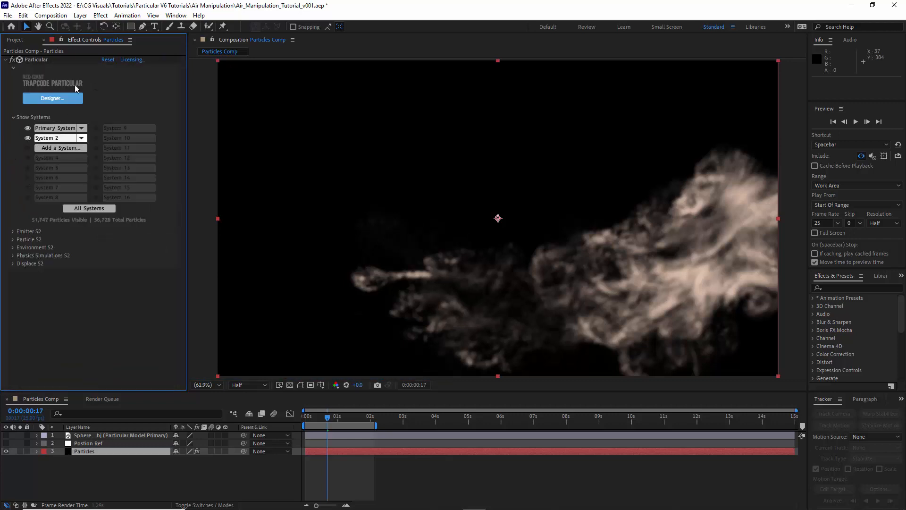
Step: Add a Motion Tile effect to the Particles layer with Output Width and Output Height of 110 and Mirror Edges enabled
click(100, 16)
mouse_move(155, 258)
click(280, 195)
click(108, 312)
text(110)
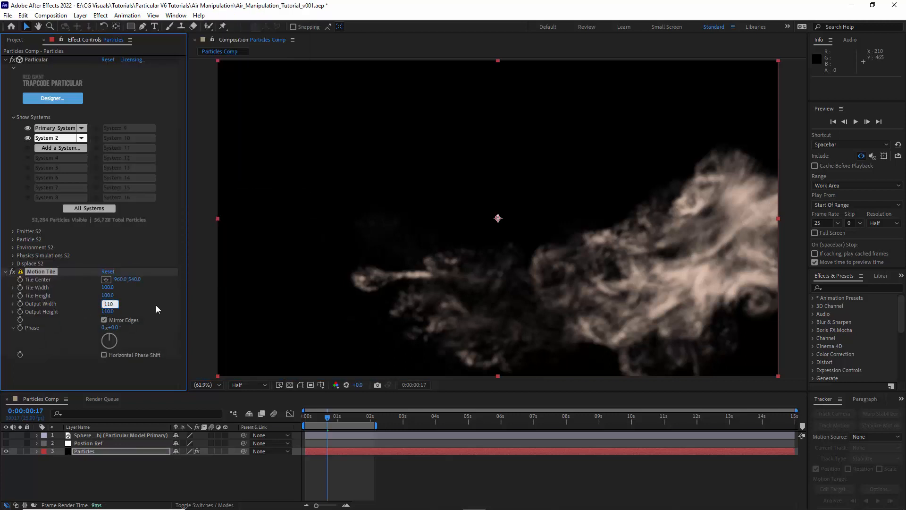
click(157, 305)
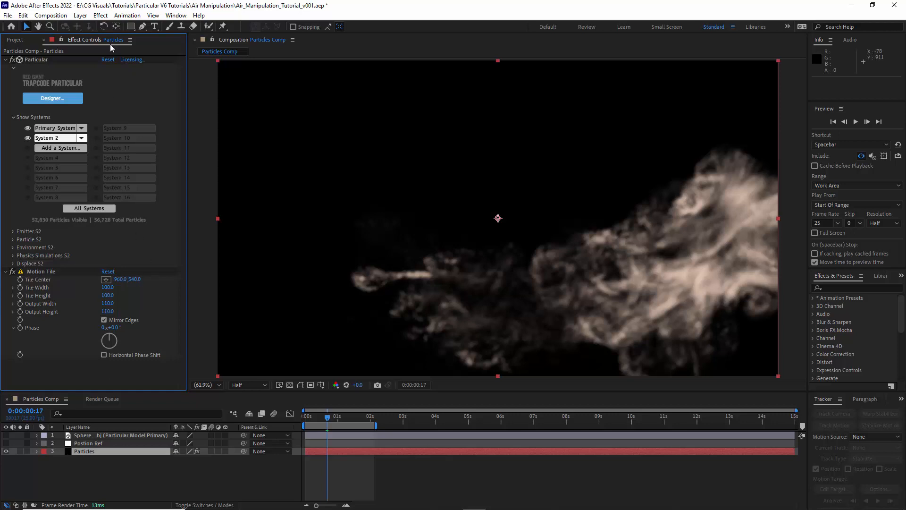
Step: Add a Turbulent Displace effect to the Particles layer with Amount 25 and Size 15
click(100, 16)
mouse_move(122, 138)
click(260, 461)
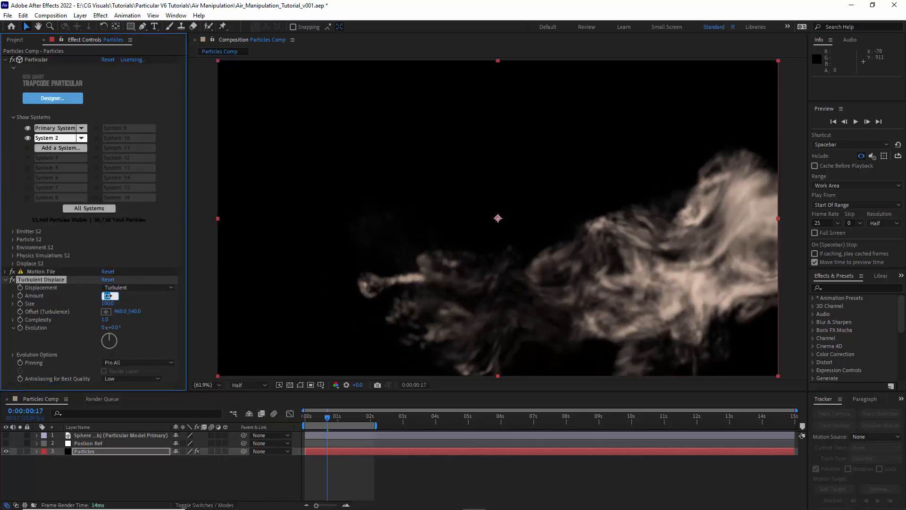
click(107, 303)
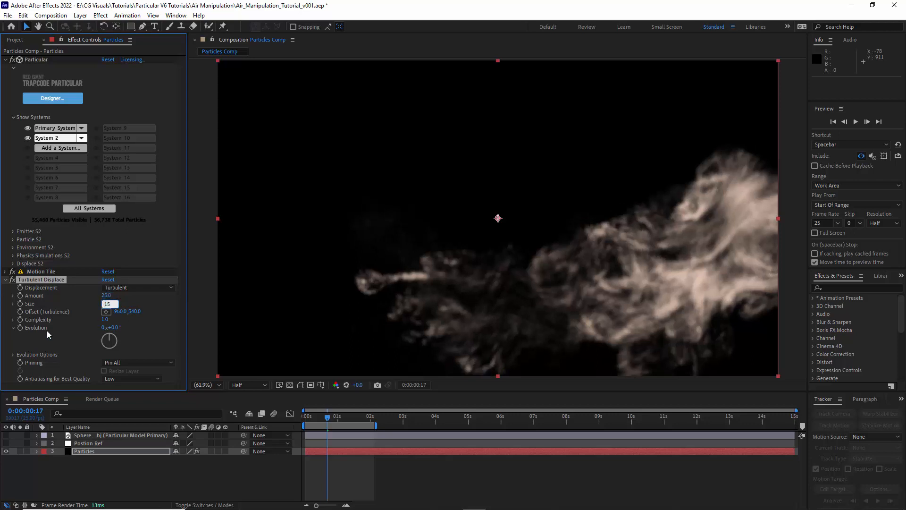
Step: Animate the Turbulent Displace Evolution on the Particles layer with the expression time*150
alt+click(22, 327)
text(time*150)
click(53, 441)
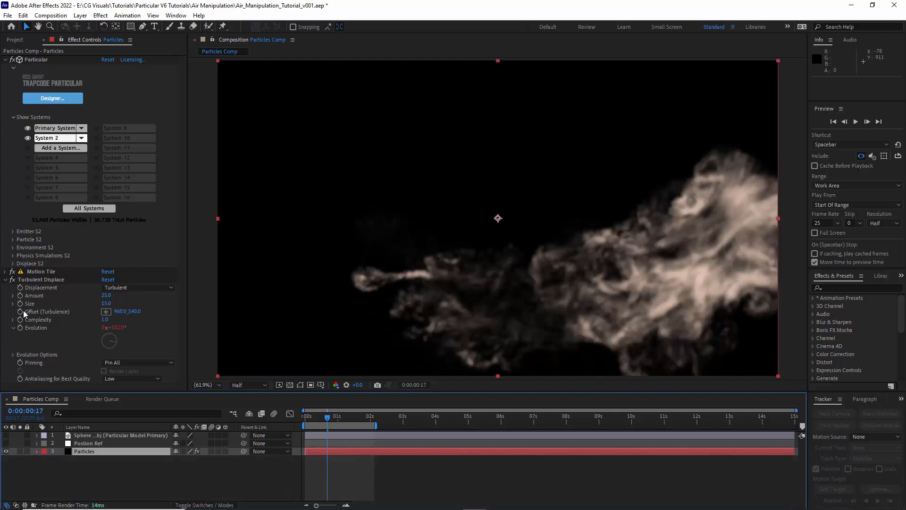
click(5, 279)
Step: Add a CC Vector Blur effect to the Particles layer with its Type set to Perpendicular
click(101, 15)
mouse_move(142, 82)
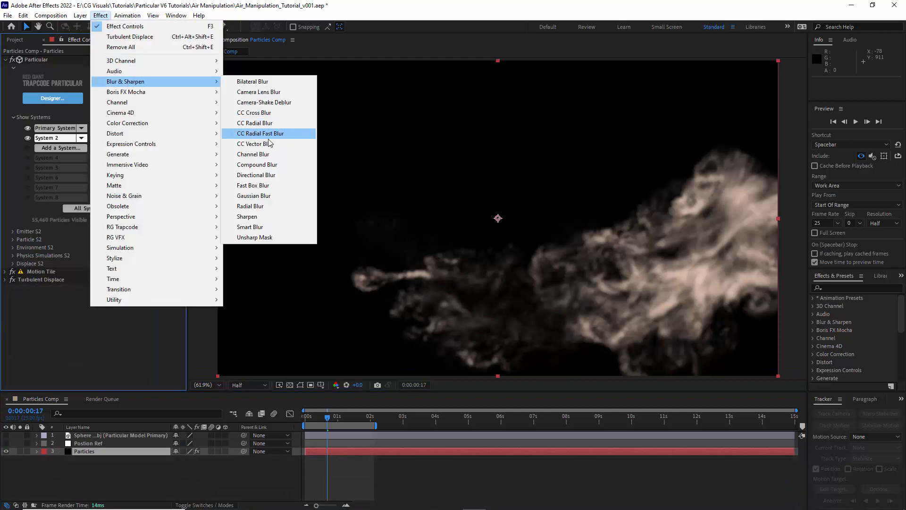
click(270, 143)
click(137, 296)
click(128, 324)
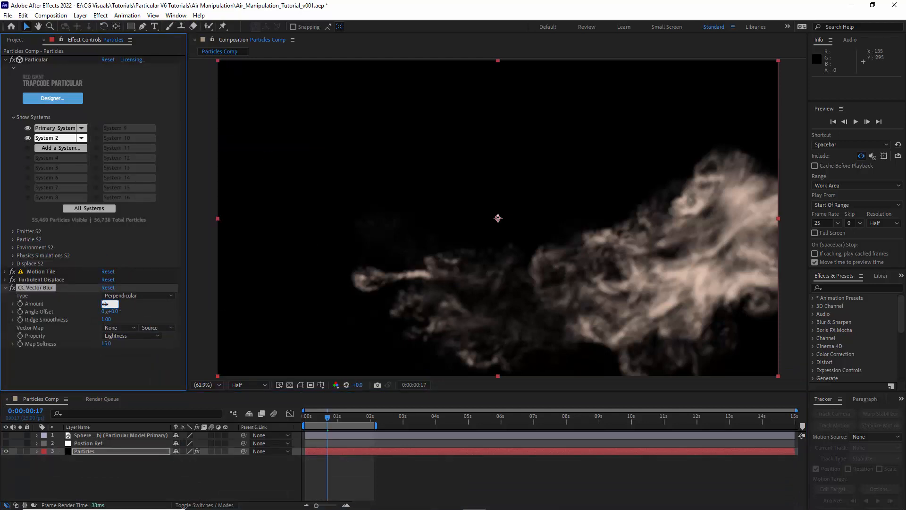
Step: Set the CC Vector Blur Amount to 100, Ridge Smoothness to 3, Property to Saturation and Map Softness to 100
click(106, 319)
text(3)
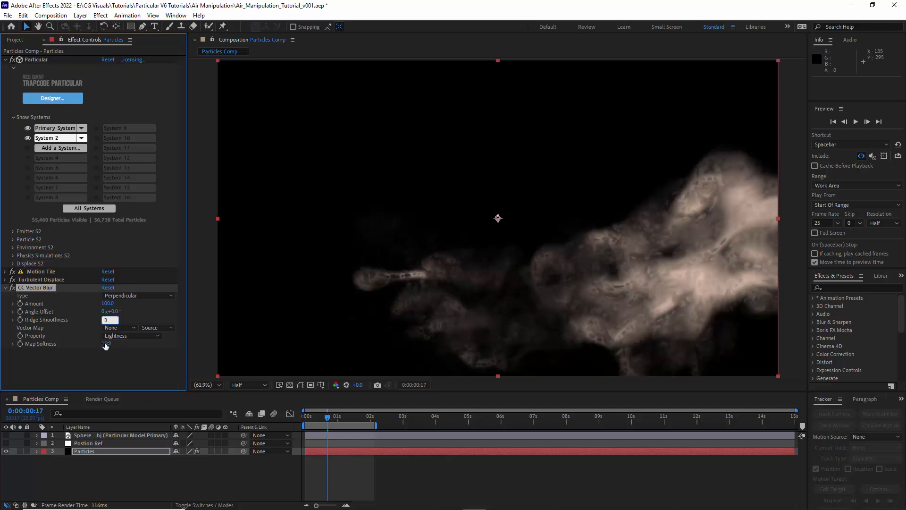
key(Return)
click(123, 336)
click(131, 418)
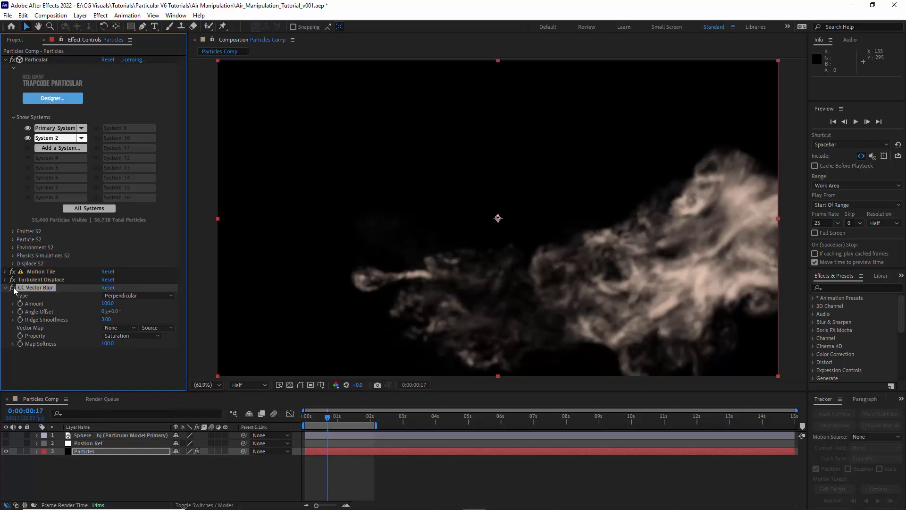
Step: Examine the blurred particle edges up close with the preview exposure raised, and restore the exposure and fitted view
scroll(508, 271, up, 4)
scroll(508, 271, down, 2)
drag(353, 385, 755, 350)
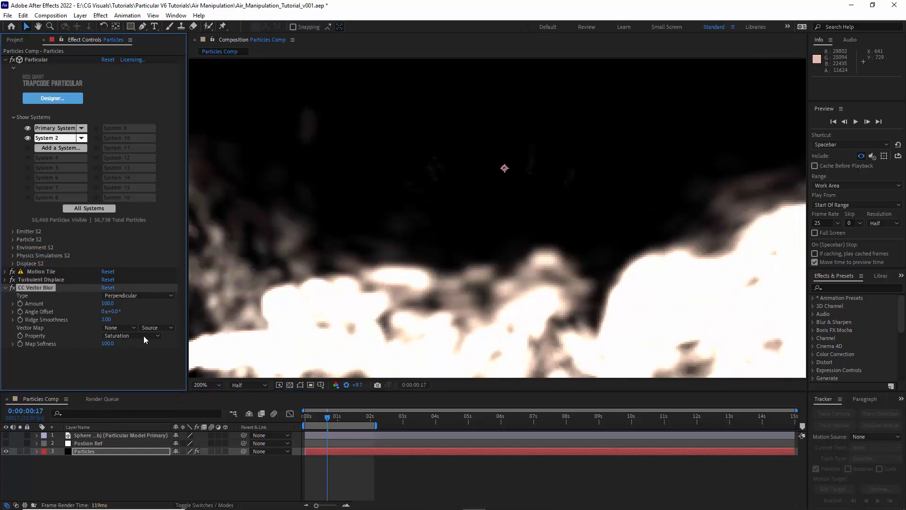
click(347, 385)
click(206, 385)
click(222, 236)
click(6, 288)
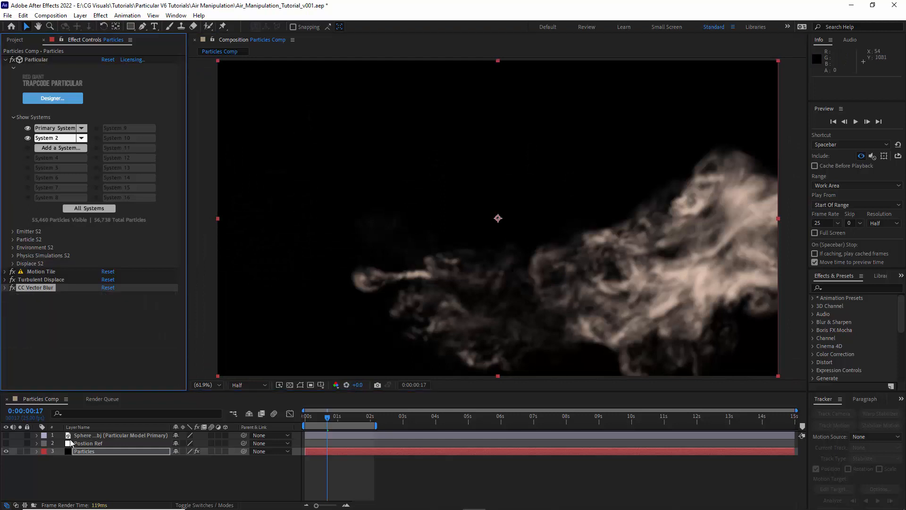
Step: Add Particles Comp to the render queue and set its QuickTime output codec to Animation
click(50, 15)
click(79, 96)
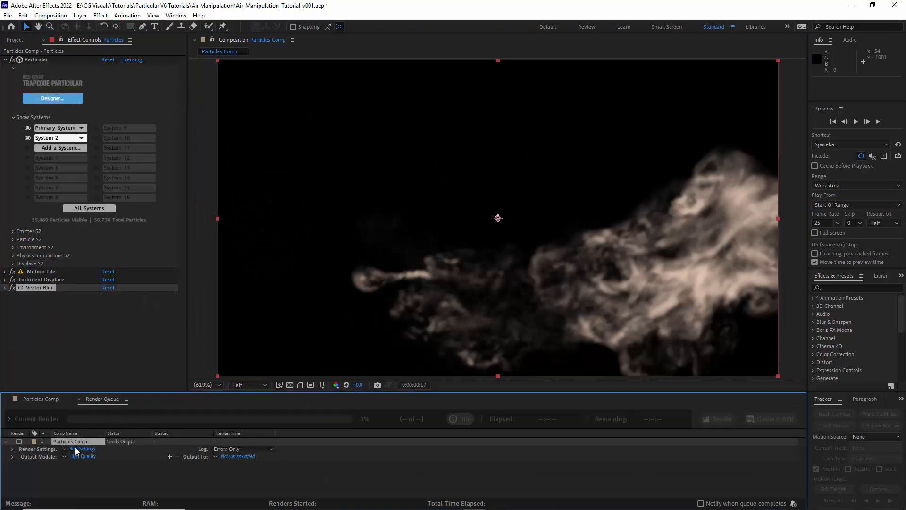
click(78, 456)
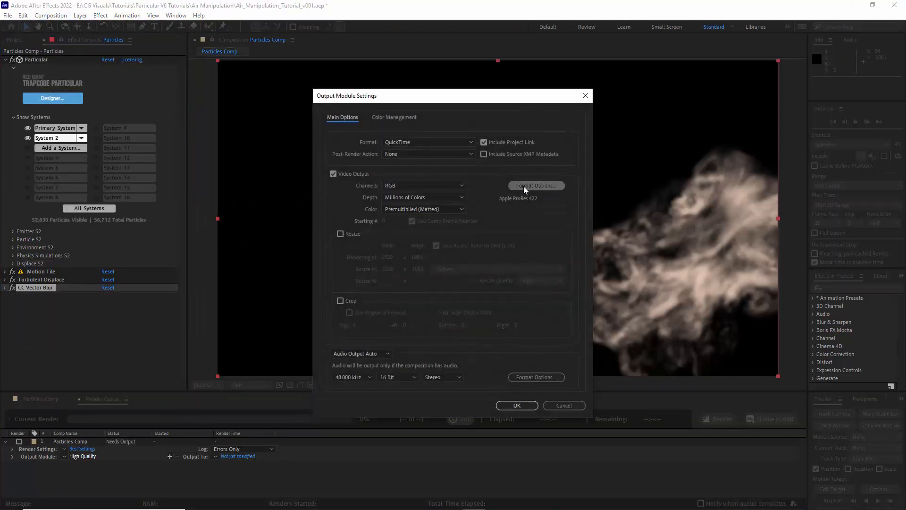
click(523, 186)
click(438, 118)
click(448, 326)
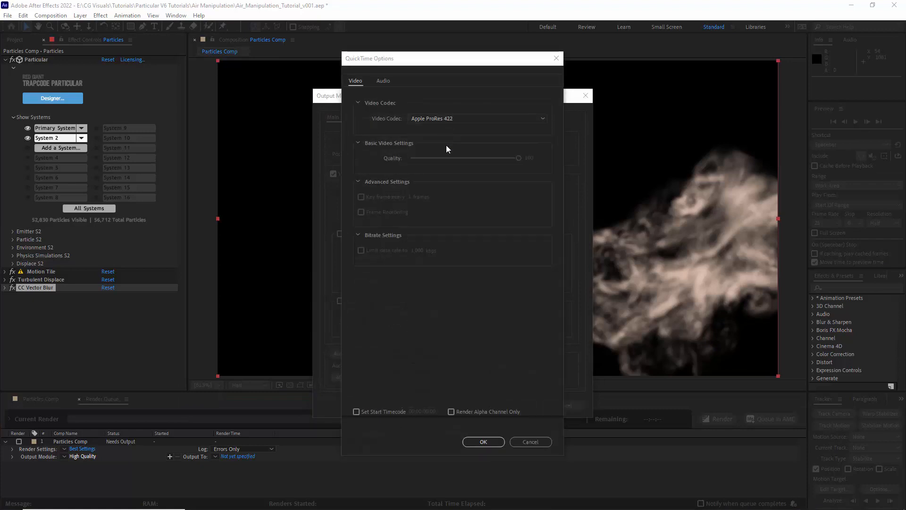
click(484, 441)
Step: Set the output module's Channels to RGB + Alpha and switch its audio output off
click(405, 186)
click(398, 211)
click(360, 353)
click(399, 385)
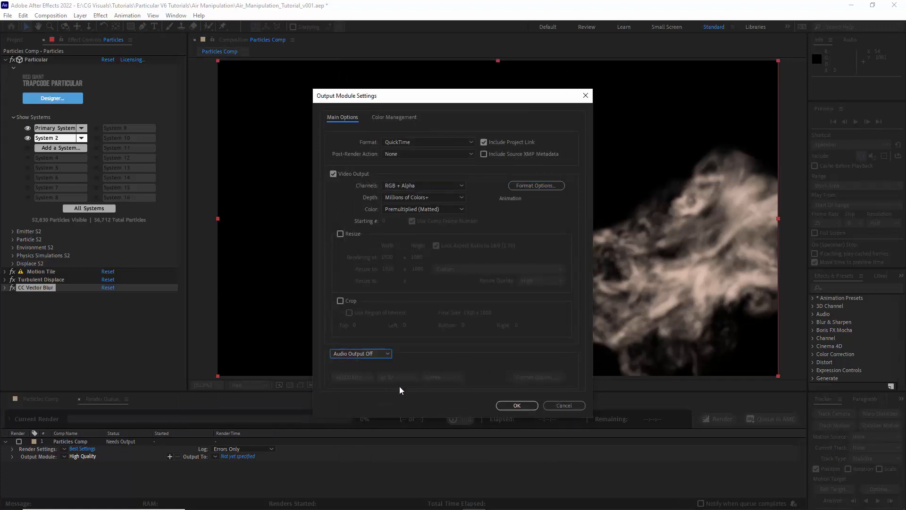
click(507, 404)
Step: Save the output as Air_Manipulation_Asset.mov in the Renders folder and start the render
click(239, 456)
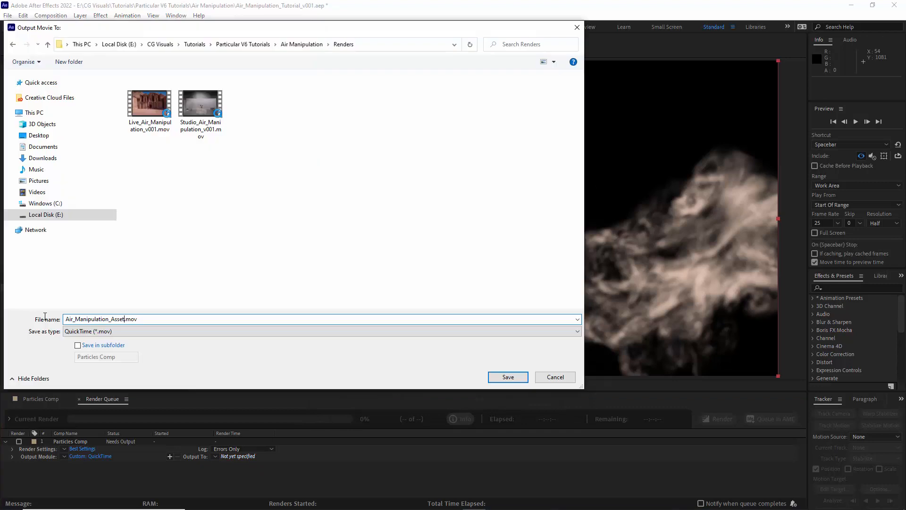
click(498, 377)
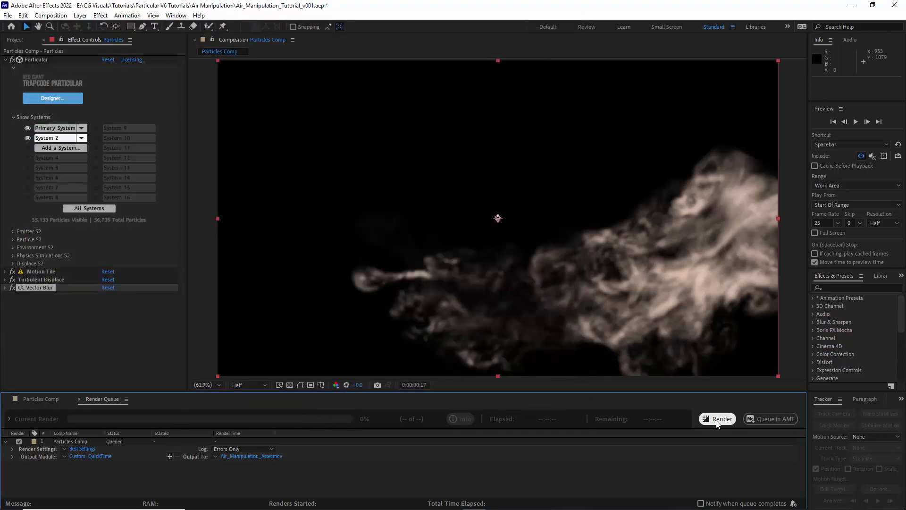
click(718, 420)
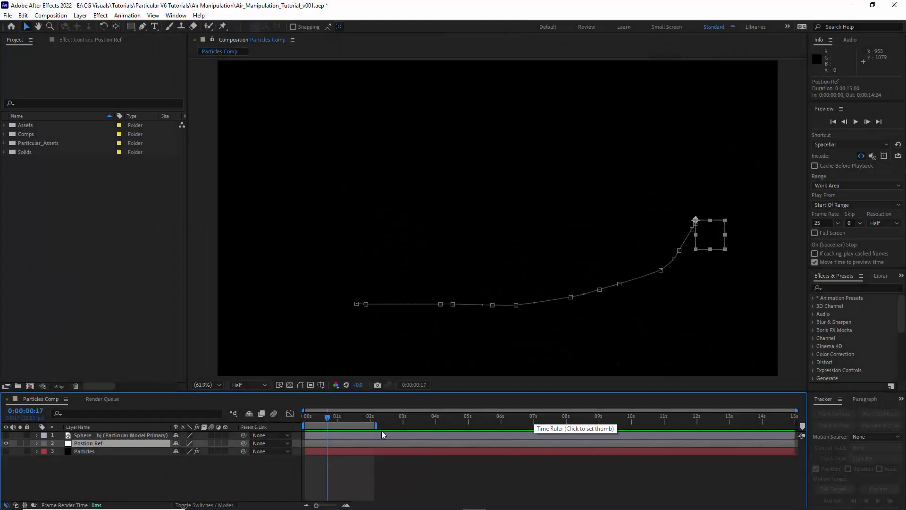
Step: Extend the work area to the full 15 seconds and record a new looping Motion Sketch path for the Postion Ref layer
drag(386, 426, 796, 425)
click(901, 399)
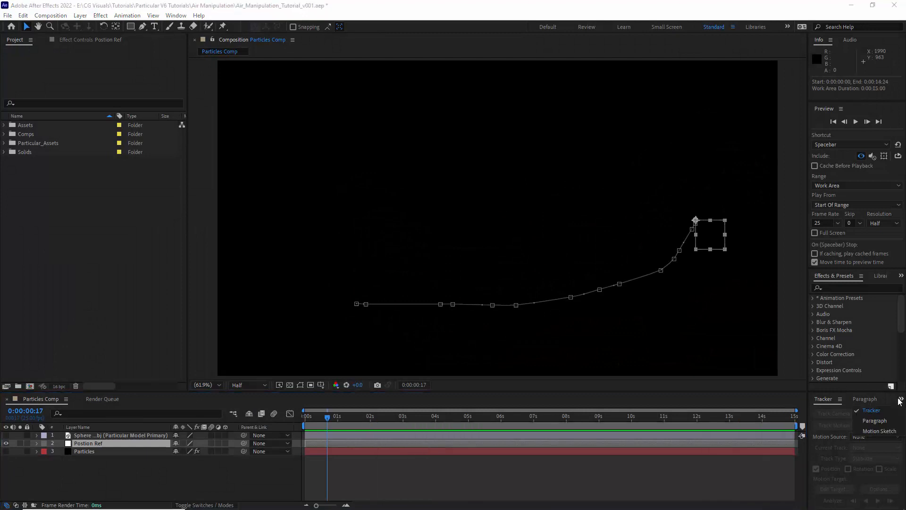
click(873, 420)
click(112, 443)
key(p)
click(60, 452)
click(877, 470)
mouse_move(504, 321)
mouse_down()
mouse_move(306, 263)
mouse_move(674, 259)
mouse_move(438, 251)
mouse_move(518, 298)
mouse_move(381, 310)
mouse_move(572, 202)
mouse_move(632, 191)
mouse_up()
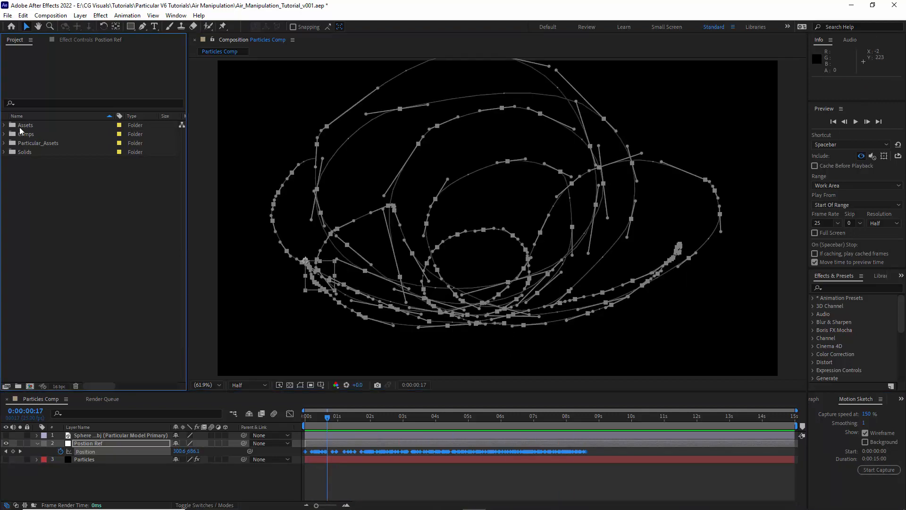
Step: Place Air_Manipulation_v004.mov above the Postion Ref layer, hide Postion Ref, and preview the footage up to 0:00:07:03
click(4, 125)
drag(61, 134, 94, 440)
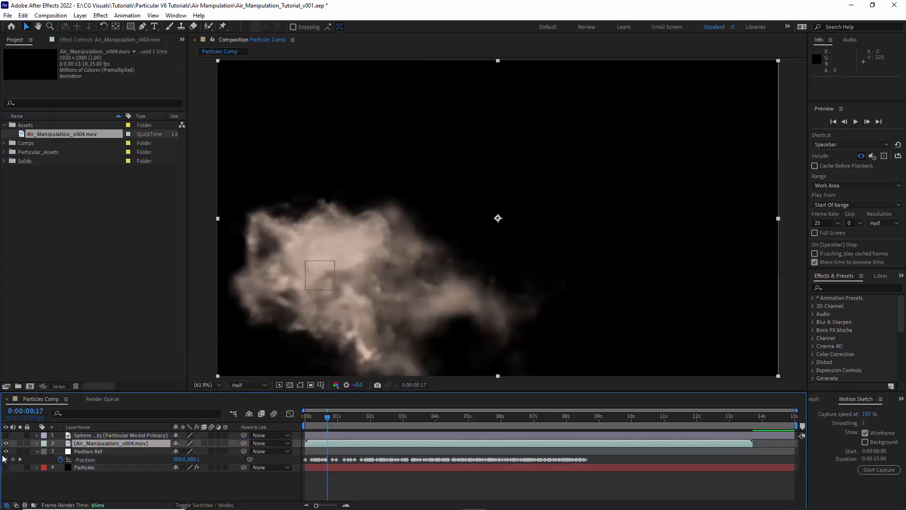
drag(311, 422, 538, 432)
click(37, 452)
click(4, 126)
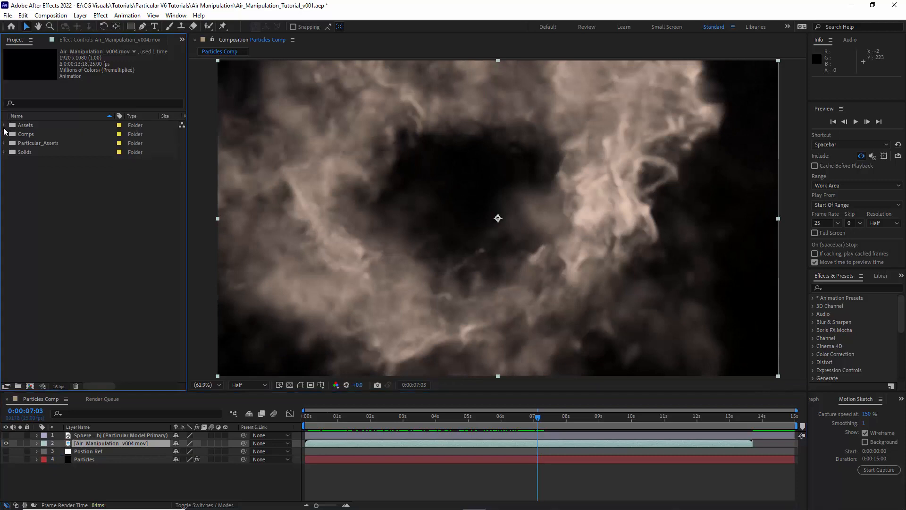
Step: Create a new 1920 x 1080, 15-second composition named Export Comp
click(44, 15)
click(54, 29)
text(Export Comp)
click(515, 369)
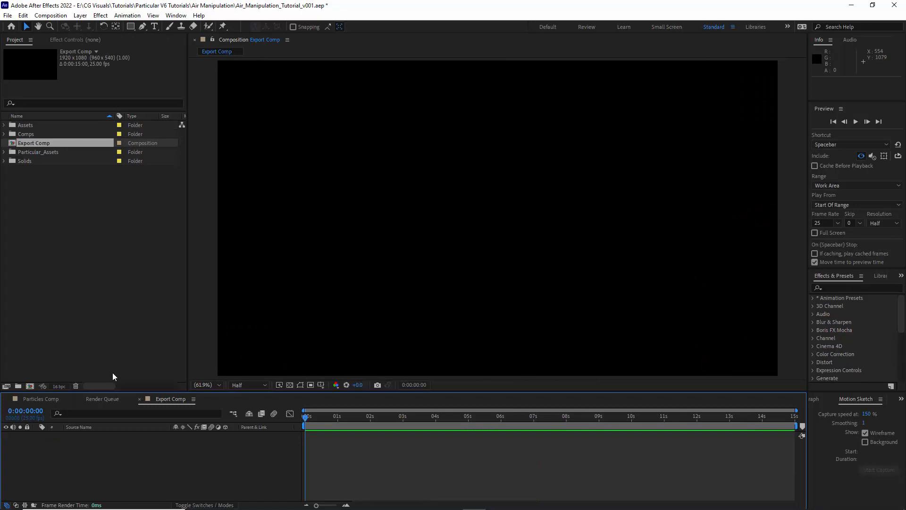
Step: File Export Comp in the Comps folder, add Particles Comp to its timeline, and move to 0:00:06:13
drag(22, 146, 95, 452)
click(4, 134)
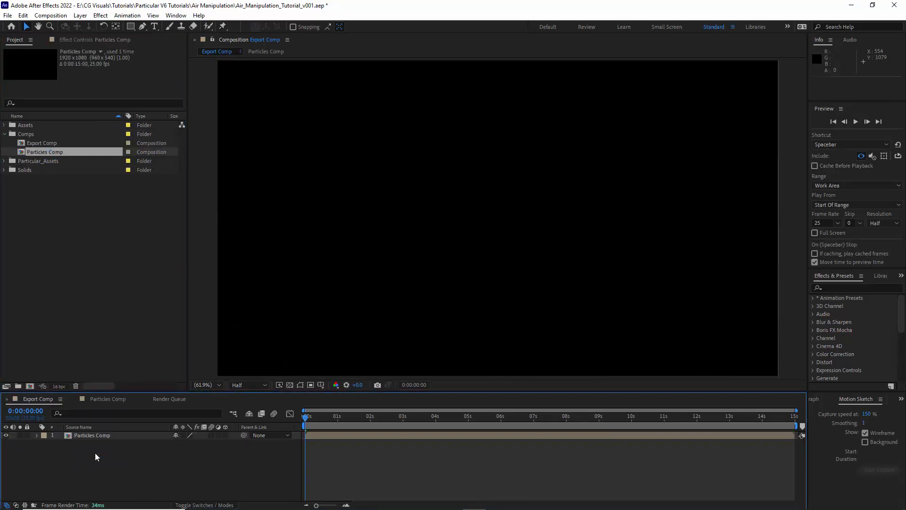
drag(331, 426, 517, 430)
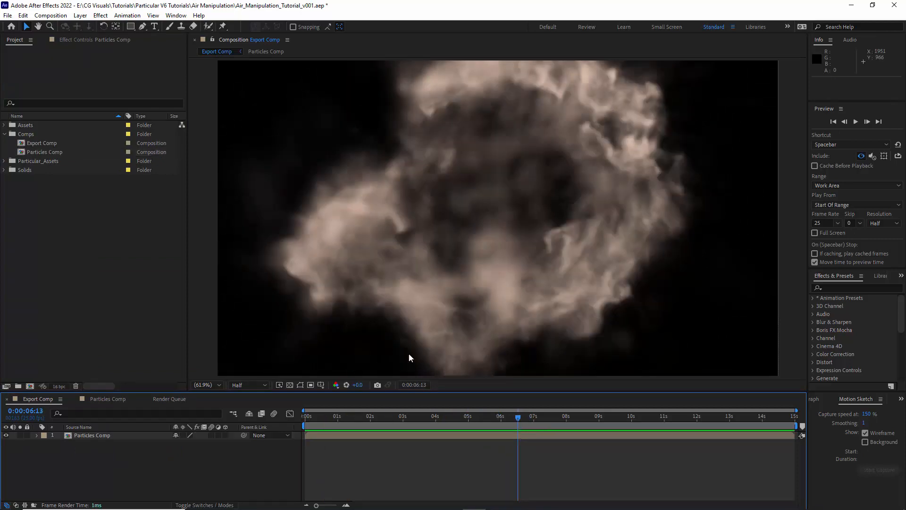
Step: Place Petra Ruins (6).jpg beneath Particles Comp in Export Comp and fit the image to the composition
click(5, 125)
drag(32, 147, 97, 465)
right_click(81, 445)
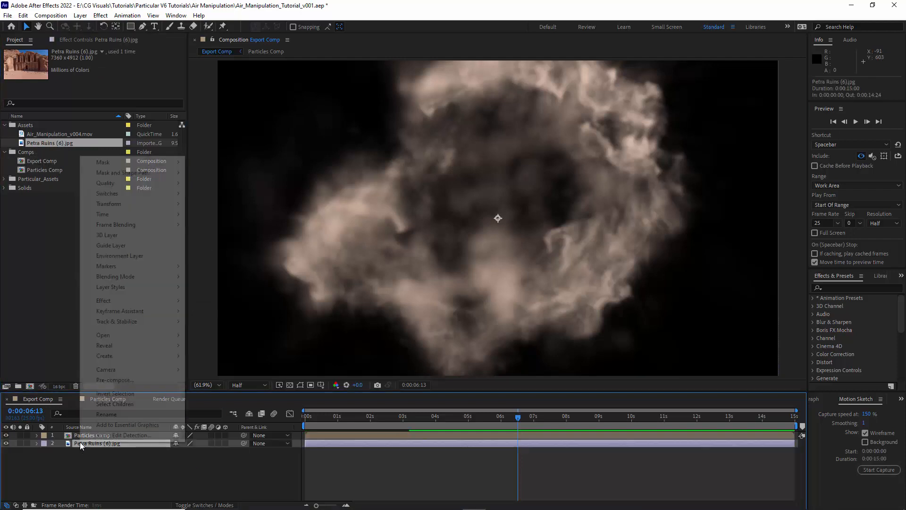
mouse_move(116, 207)
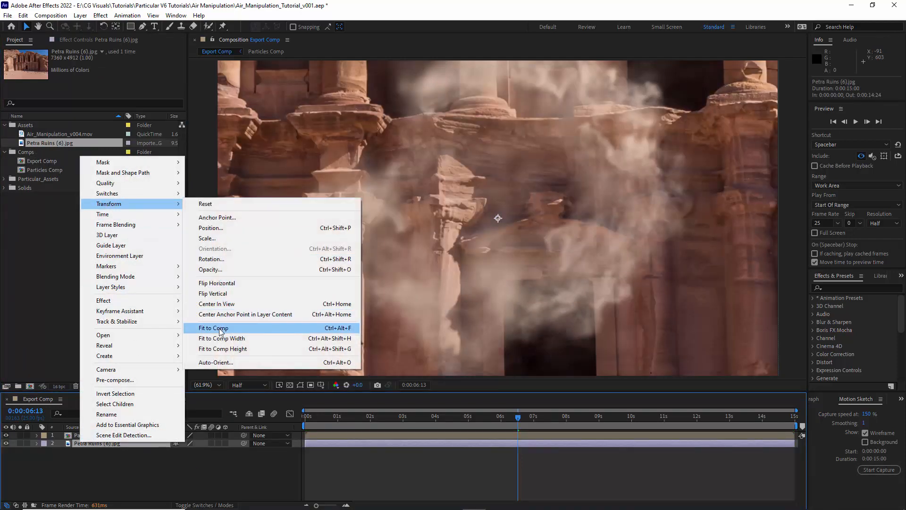
click(219, 328)
click(98, 466)
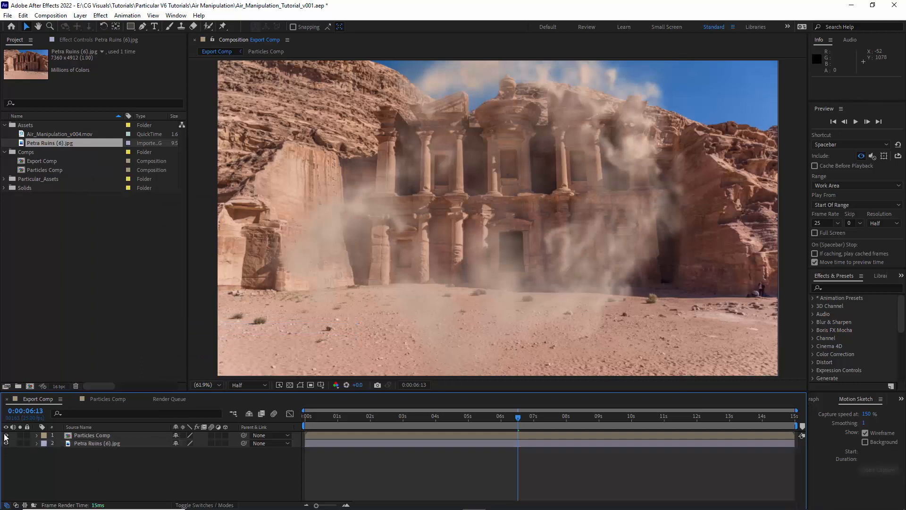
Step: Add a Tritone color correction effect to the Particles Comp layer
click(81, 435)
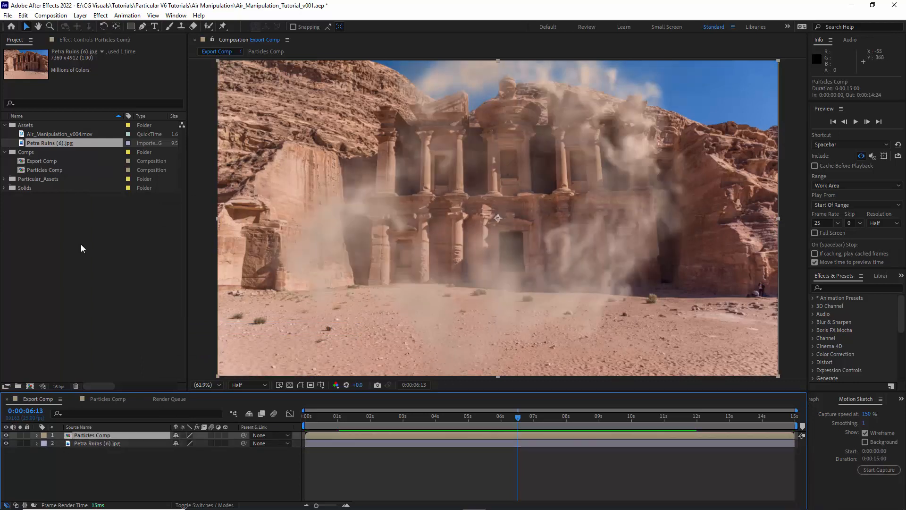
click(4, 152)
click(4, 125)
click(101, 15)
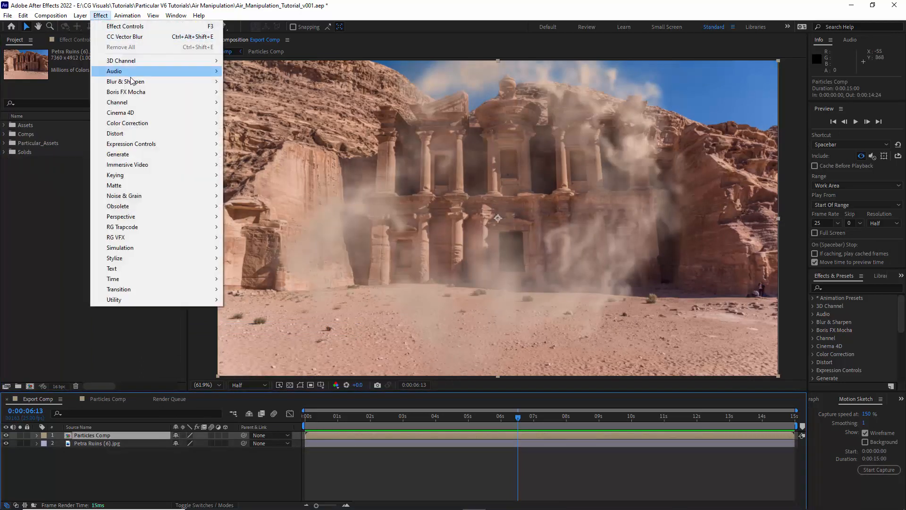
mouse_move(130, 123)
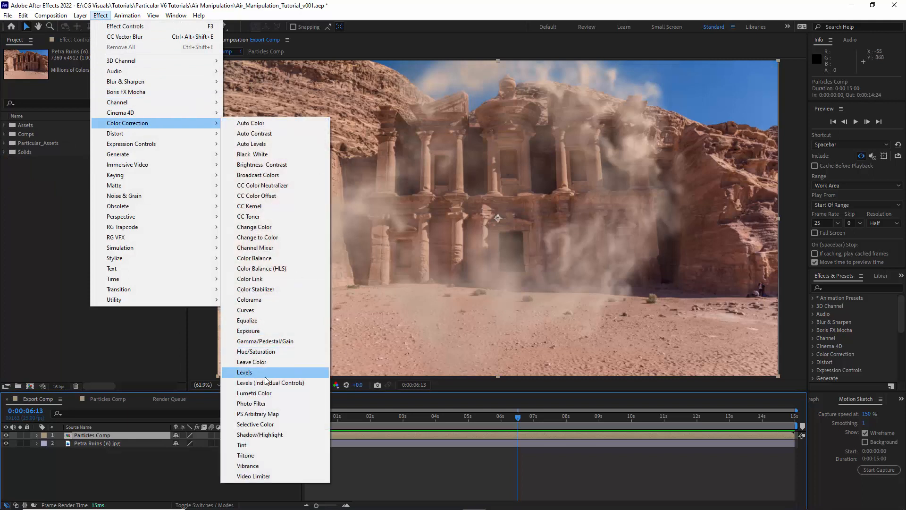
click(246, 455)
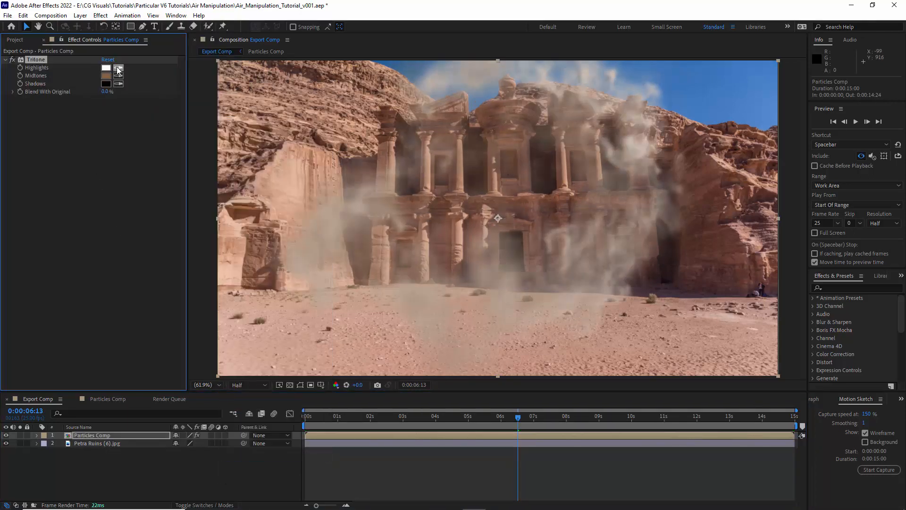
Step: Set the Tritone Highlights to a pale pink and the Midtones to a muted brown matching the ruins
click(106, 68)
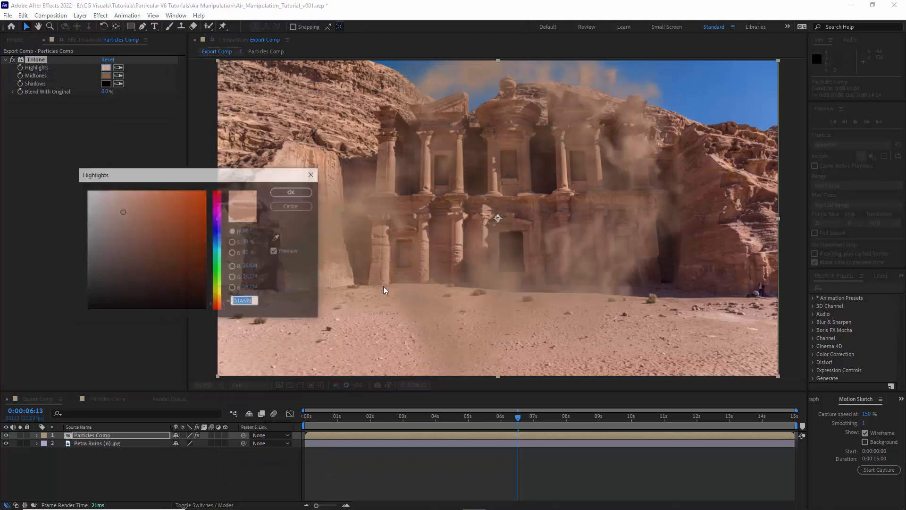
click(116, 194)
click(284, 191)
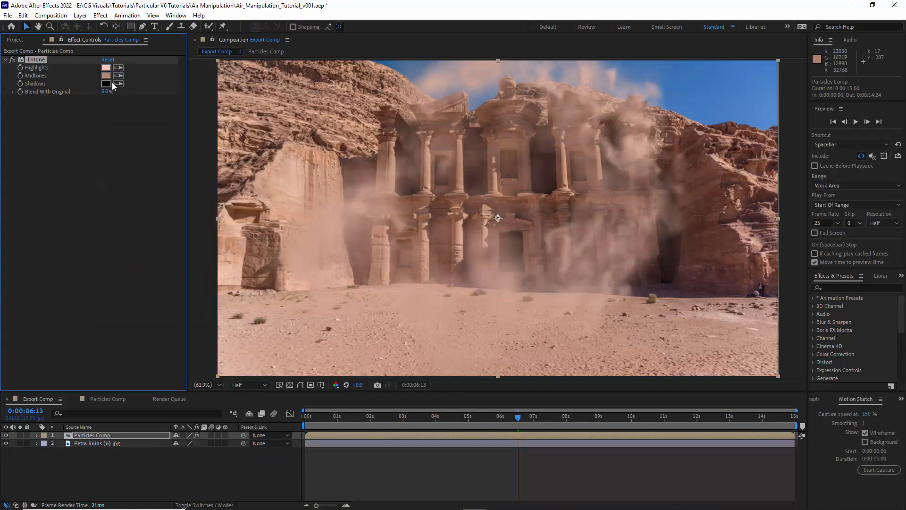
Step: Sample the Tritone Shadows color from the ruins' doorway and darken it to a near-black brown
click(519, 244)
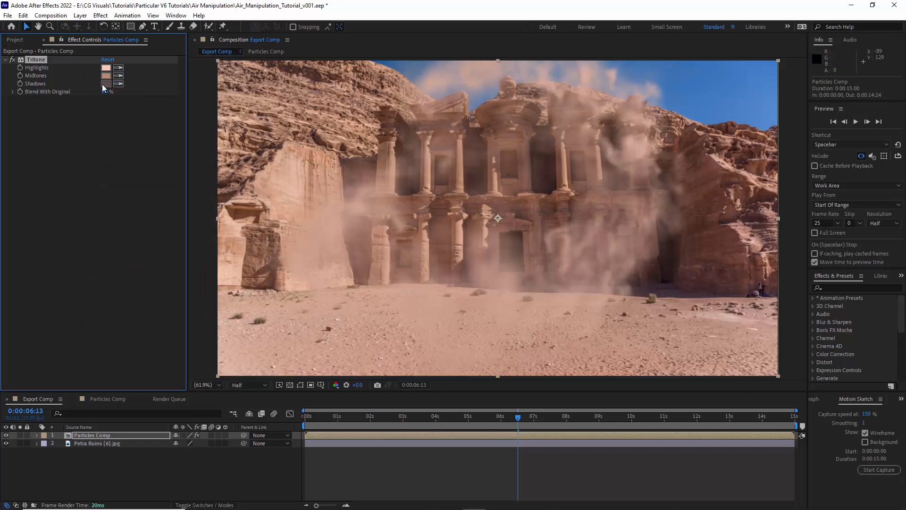
click(106, 83)
click(127, 299)
click(287, 192)
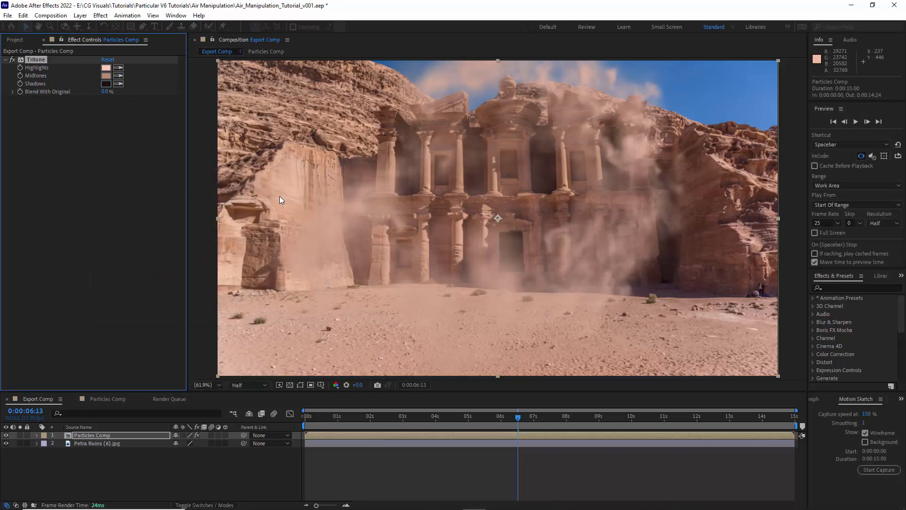
click(12, 60)
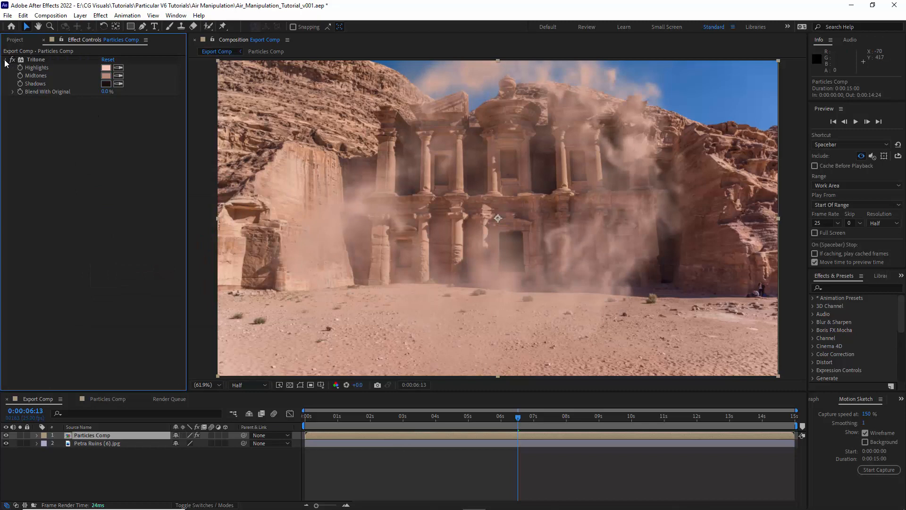
Step: Add Refine Soft Matte to Particles Comp with edge details and decontamination off and Chatter Reduction Smoother (Slower), and hide the ruins layer
click(100, 16)
mouse_move(127, 196)
click(257, 206)
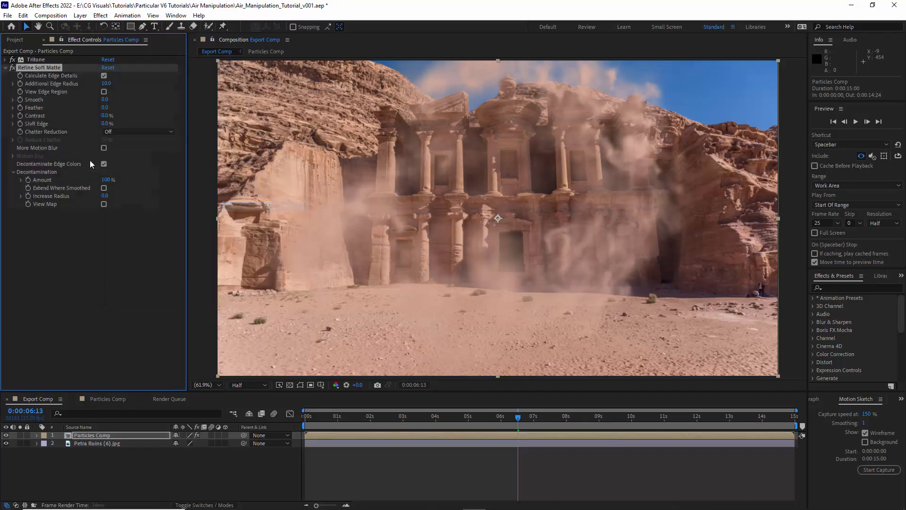
click(104, 76)
click(103, 164)
click(138, 131)
click(137, 166)
click(6, 444)
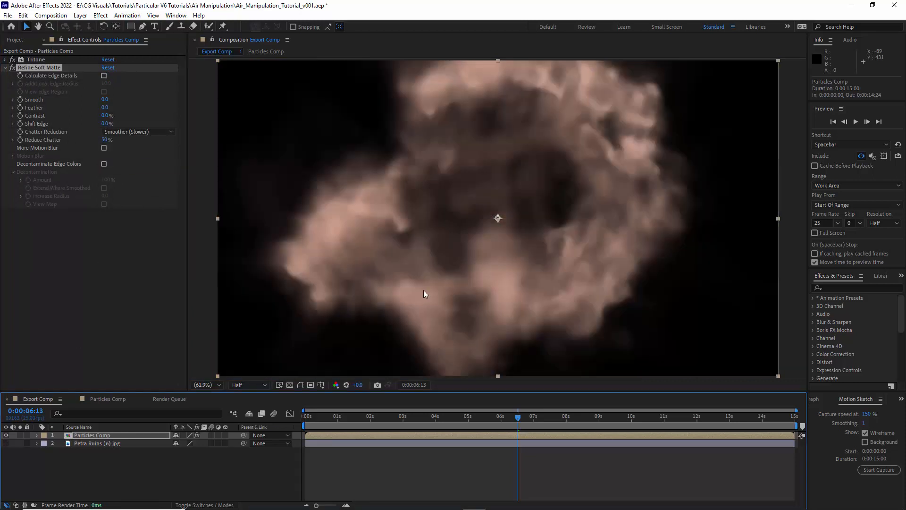
Step: Set Refine Soft Matte's Reduce Chatter to 25% and show the ruins layer again
click(13, 70)
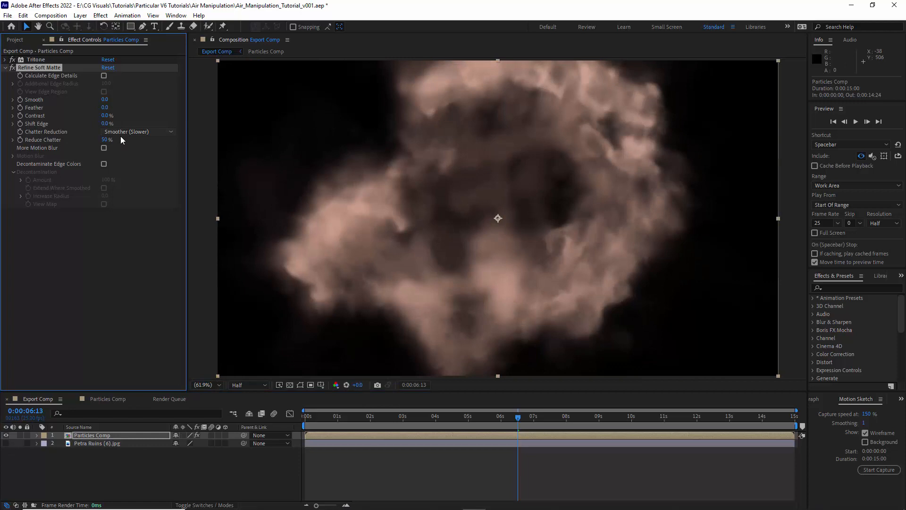
text(25)
key(Return)
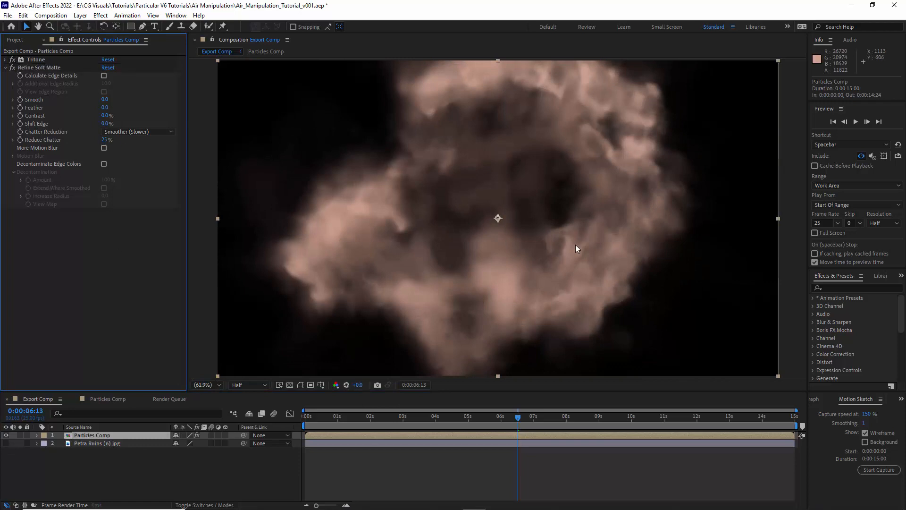
click(6, 68)
click(5, 444)
Step: Add the RG VFX Shadow effect to Particles Comp, narrowing its axis along the frame's lower edge and slanting it low toward about 790, 1027
click(99, 16)
mouse_move(134, 240)
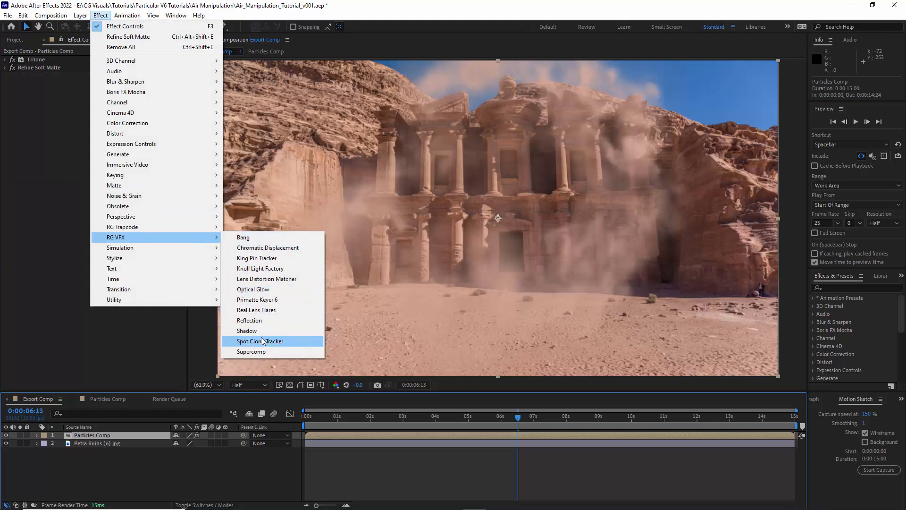
click(258, 332)
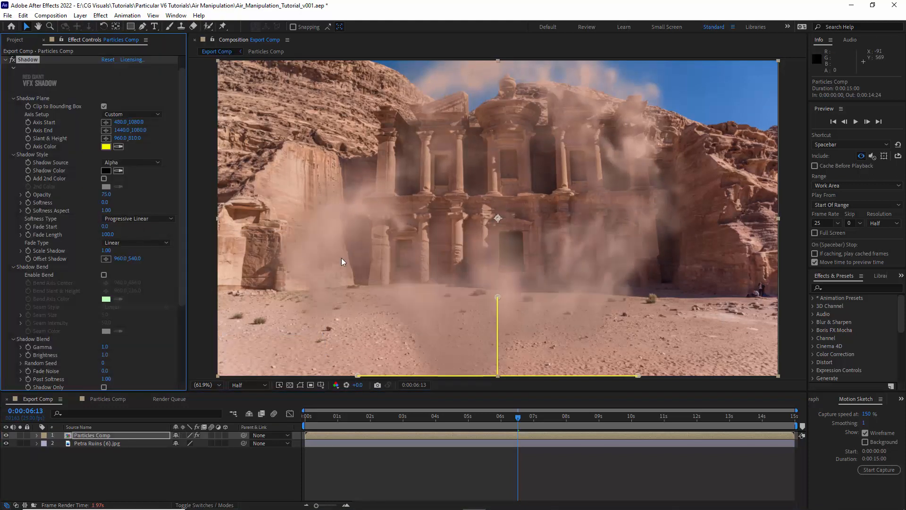
drag(499, 298, 457, 359)
drag(364, 377, 393, 377)
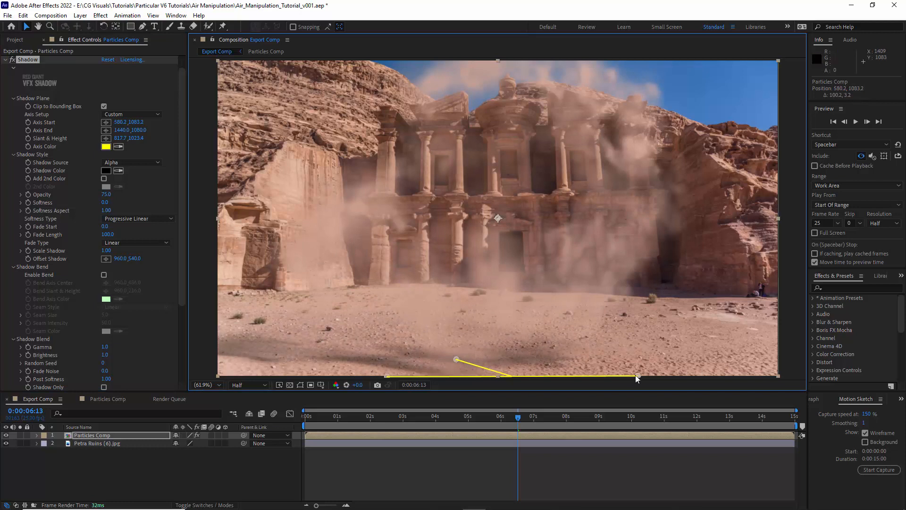
drag(635, 376, 595, 376)
drag(456, 360, 448, 361)
Step: Set the Shadow effect's Opacity to 35 and its color to a muted blue-purple, starting from a sample of the ruins' shaded base
click(312, 420)
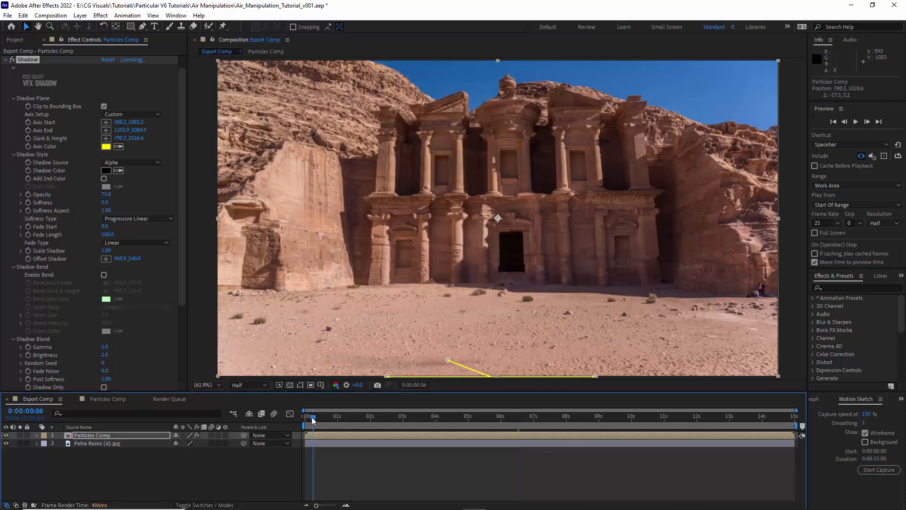
click(342, 420)
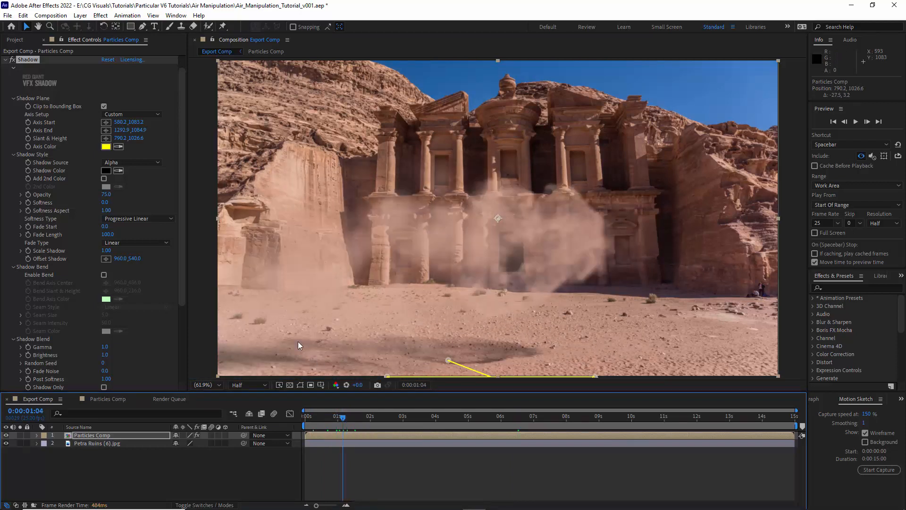
click(128, 194)
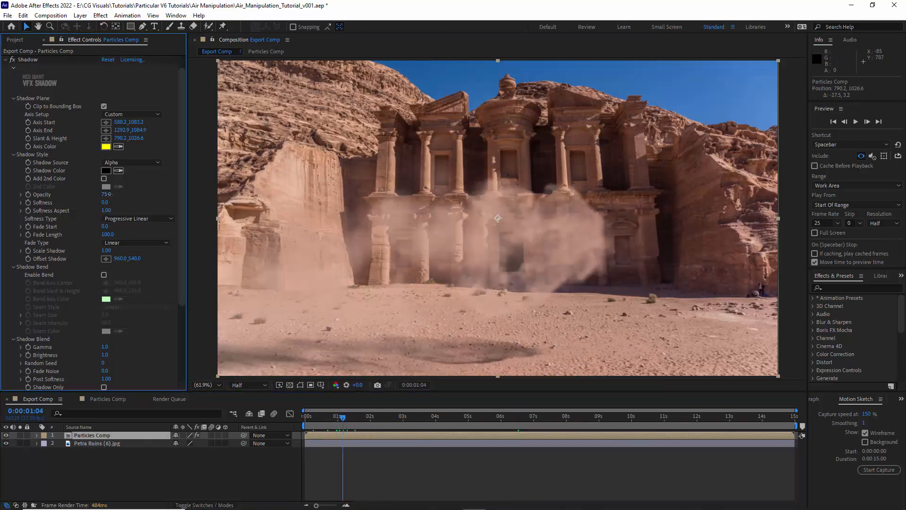
click(118, 171)
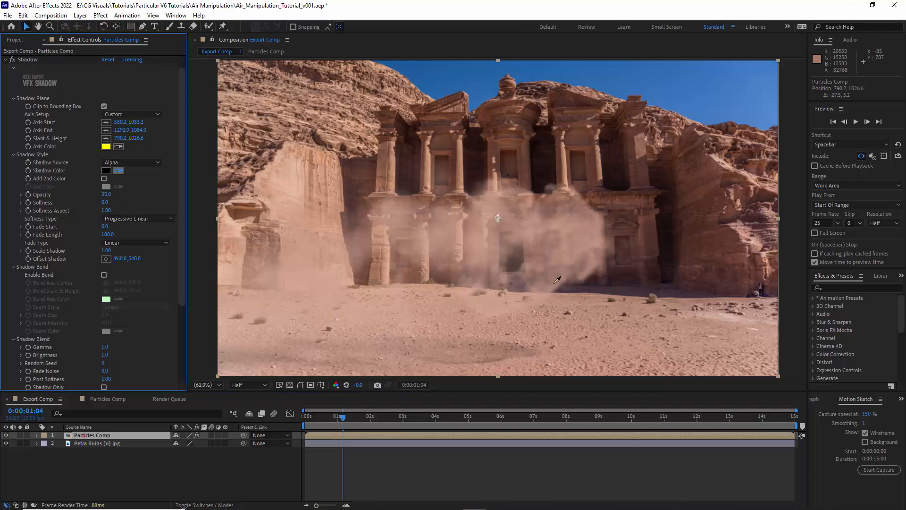
click(624, 293)
click(106, 171)
click(134, 253)
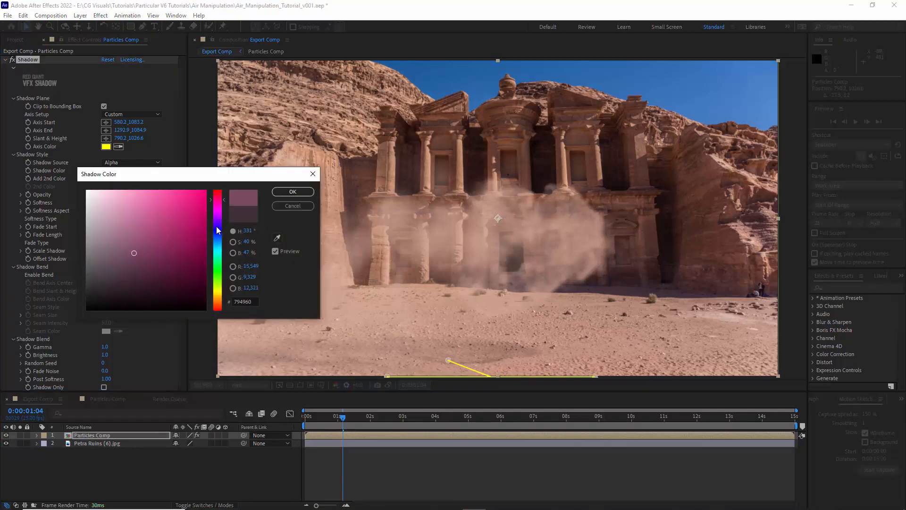
click(217, 224)
click(293, 193)
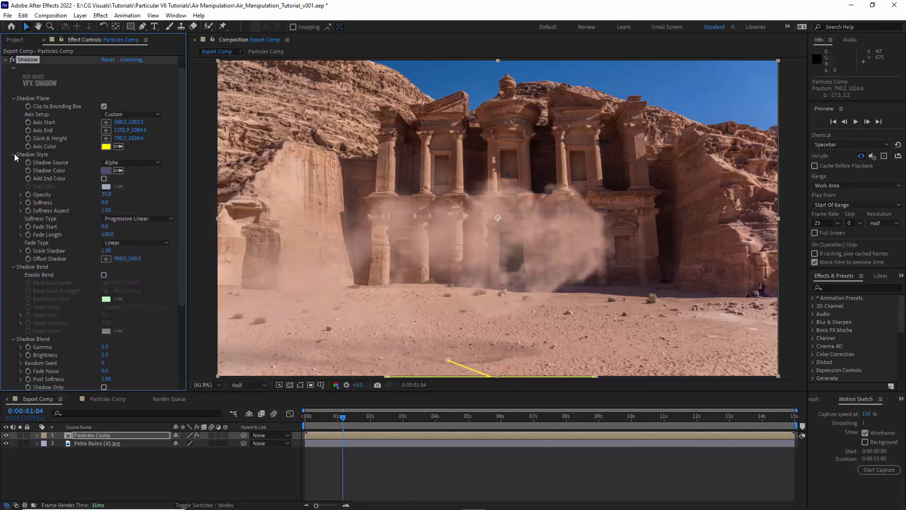
Step: Preview the dust animation with its ground shadow over the ruins
click(6, 60)
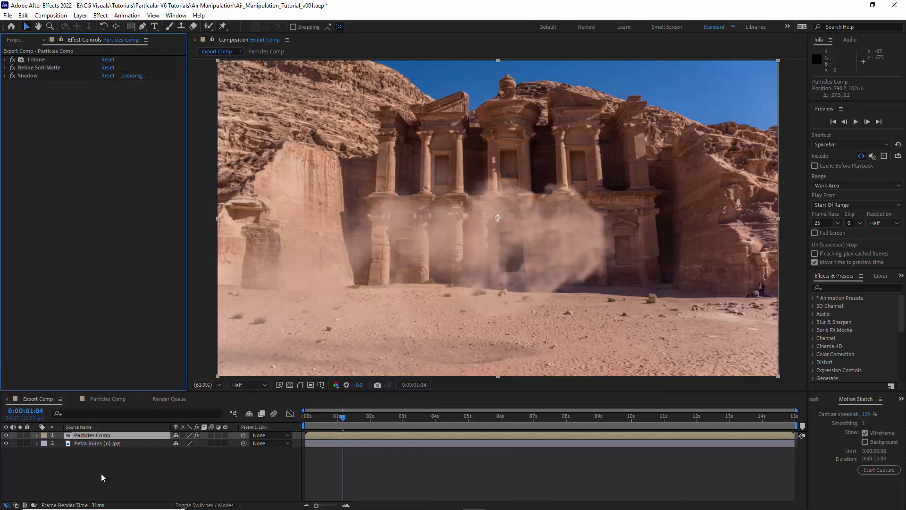
click(95, 476)
click(856, 122)
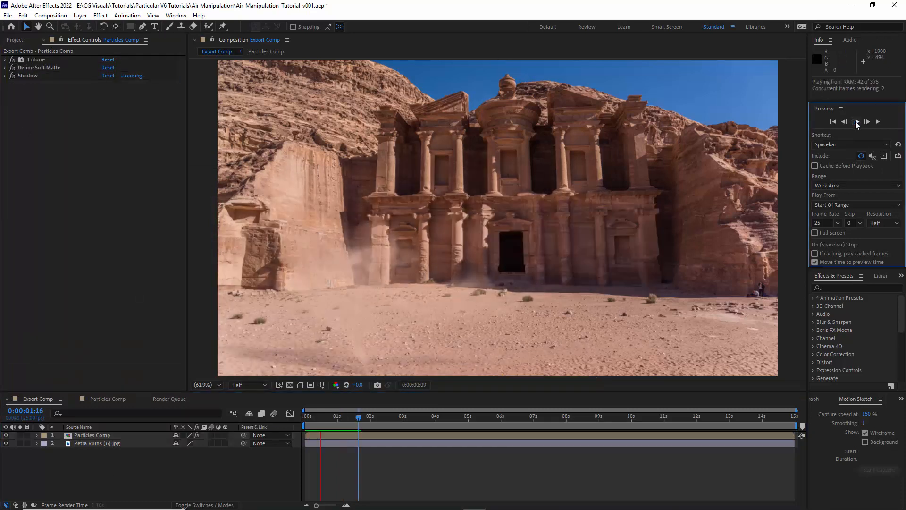
click(855, 121)
Step: Create an adjustment layer and place it between Particles Comp and the ruins photo
right_click(48, 477)
mouse_move(95, 364)
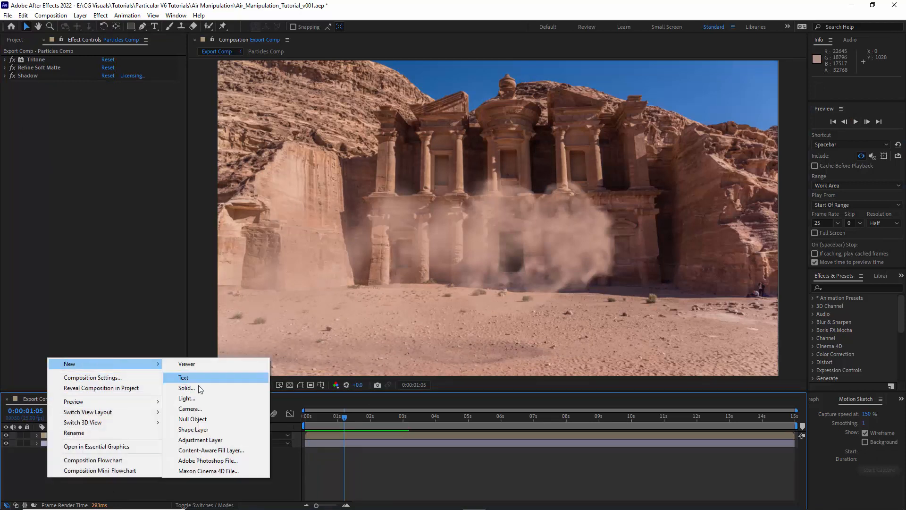
click(184, 446)
drag(97, 435, 87, 446)
Step: Add Motion Tile to the adjustment layer with Mirror Edges on and Output Width and Output Height at 110
click(101, 15)
mouse_move(118, 258)
click(255, 195)
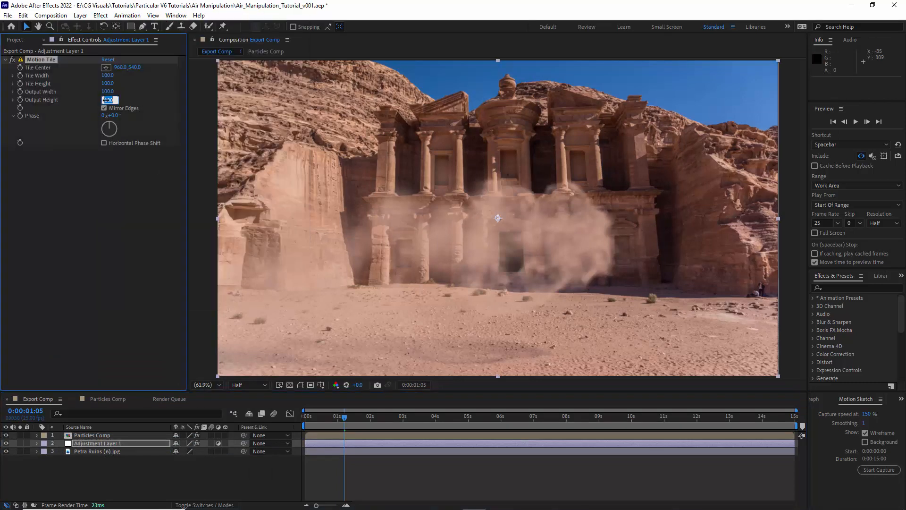
Step: Add a Displacement Map driven by Particles Comp to the adjustment layer, with maximum displacement -25 horizontal and 15 vertical
click(101, 15)
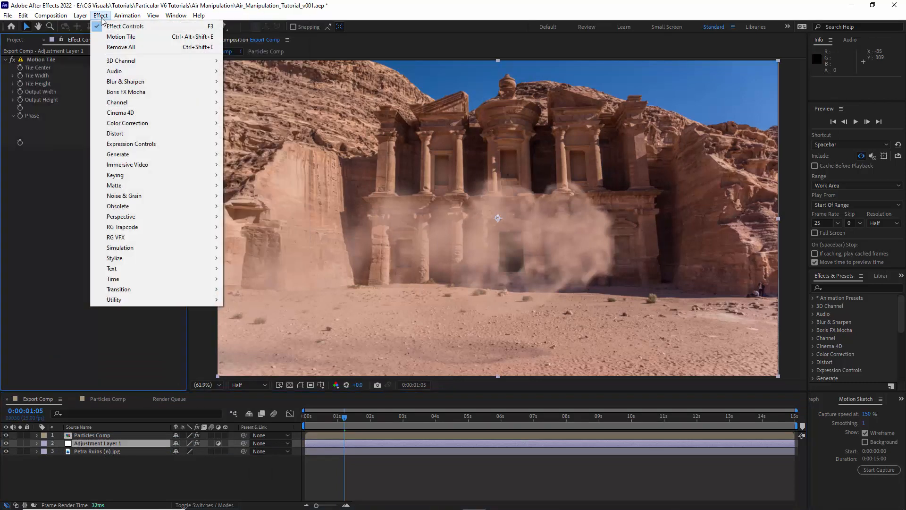
mouse_move(114, 133)
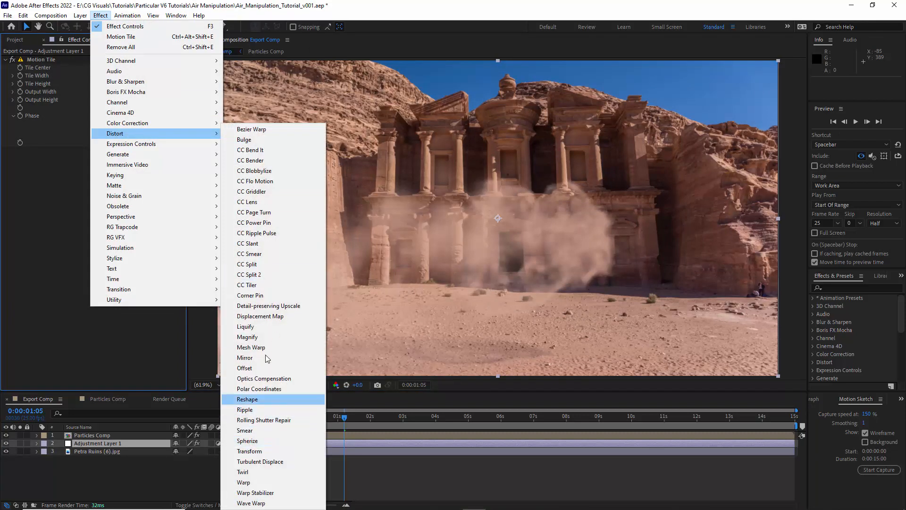
click(266, 316)
click(113, 161)
click(118, 179)
text(-25)
click(105, 191)
text(15)
click(95, 289)
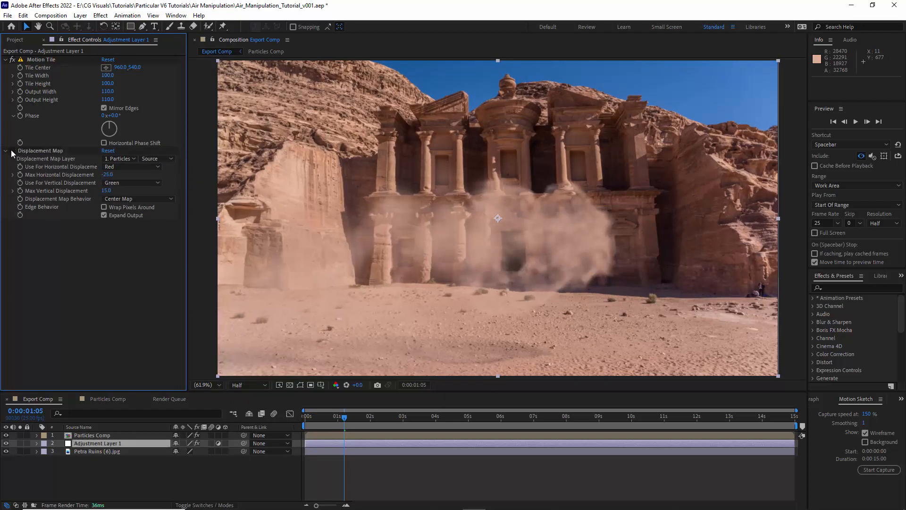
Step: Give the adjustment layer an Alpha track matte from Particles Comp, keeping both layers visible
key(slash)
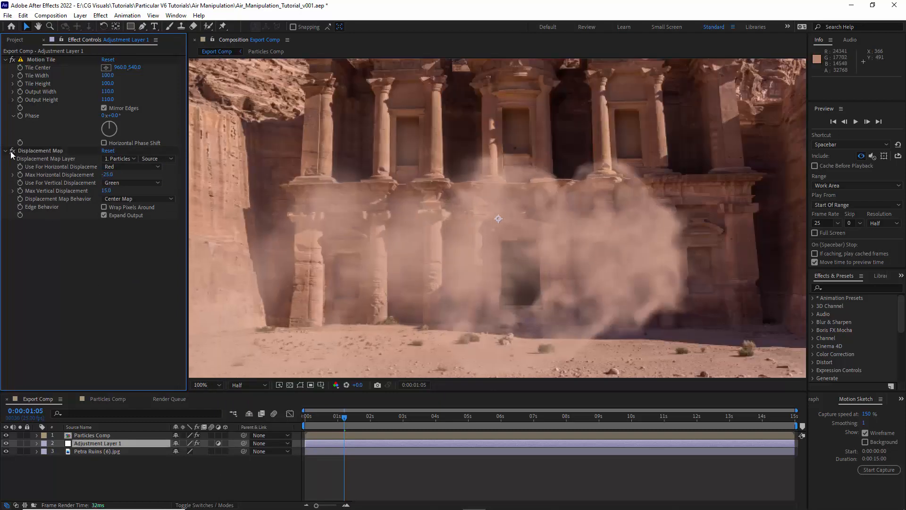
click(15, 505)
click(227, 445)
click(236, 467)
click(6, 442)
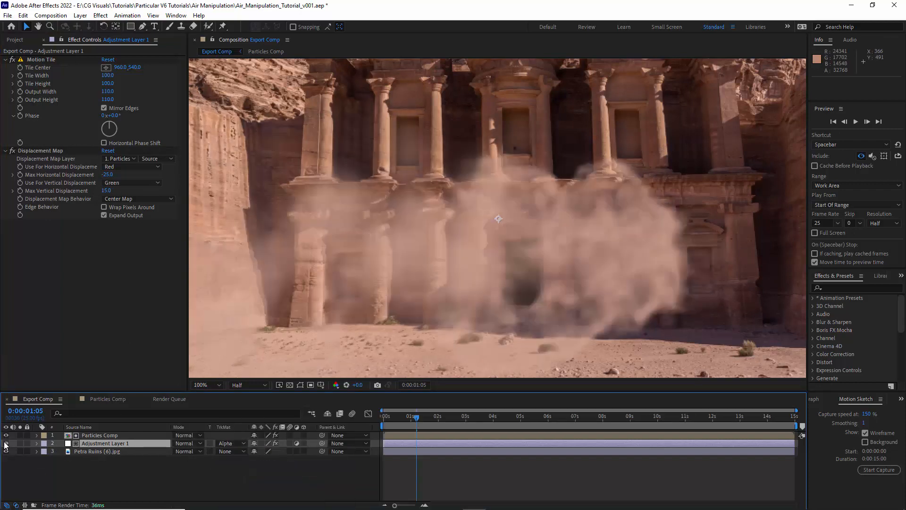
Step: Rename the adjustment layer as Displacement and hide the blending mode and track matte columns
key(Return)
text(Dis)
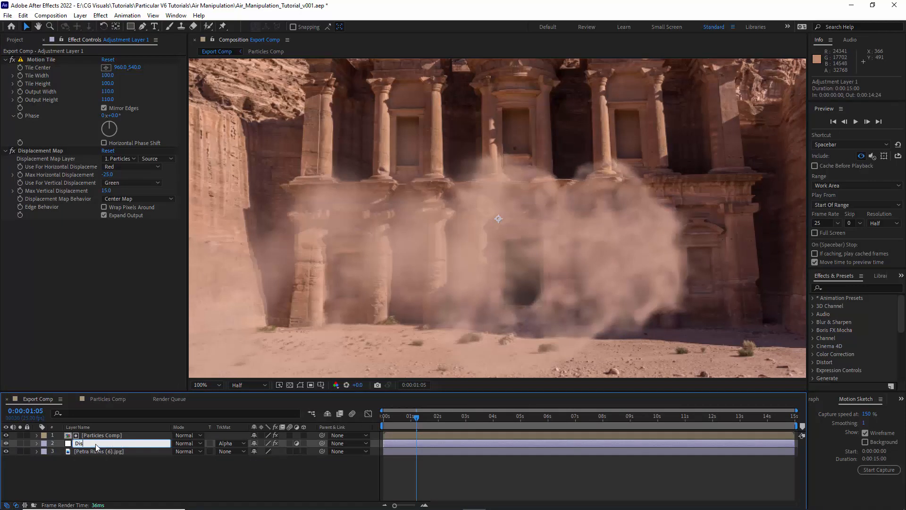
text(placement)
click(87, 463)
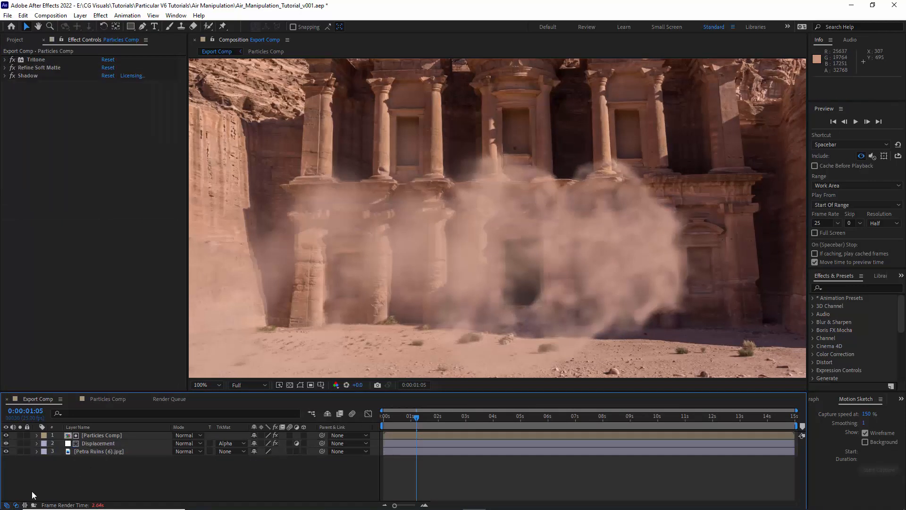
click(15, 505)
click(206, 385)
click(208, 218)
Step: Duplicate Particles Comp, place the copy below Displacement, and remove its Refine Soft Matte and Shadow effects
click(95, 437)
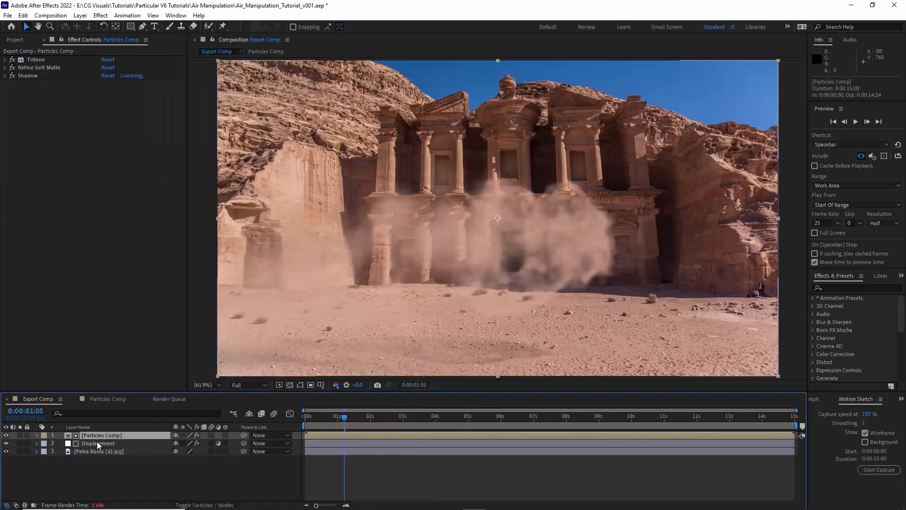
key(ctrl+d)
drag(90, 457, 90, 456)
click(33, 103)
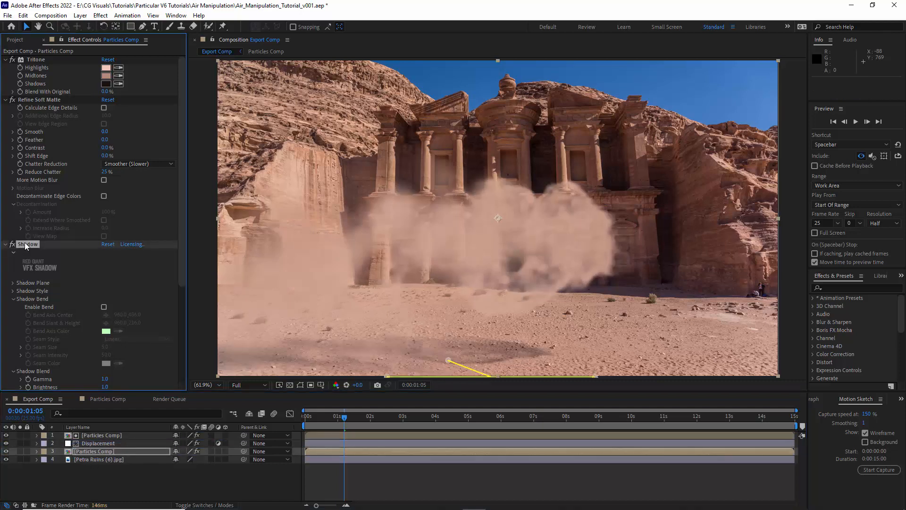
Step: Add Compound Blur to the Particles Comp copy with Maximum Blur 250 and Invert Blur on, checking the layer in solo
click(101, 16)
mouse_move(142, 83)
click(255, 165)
text(250)
key(Return)
click(21, 451)
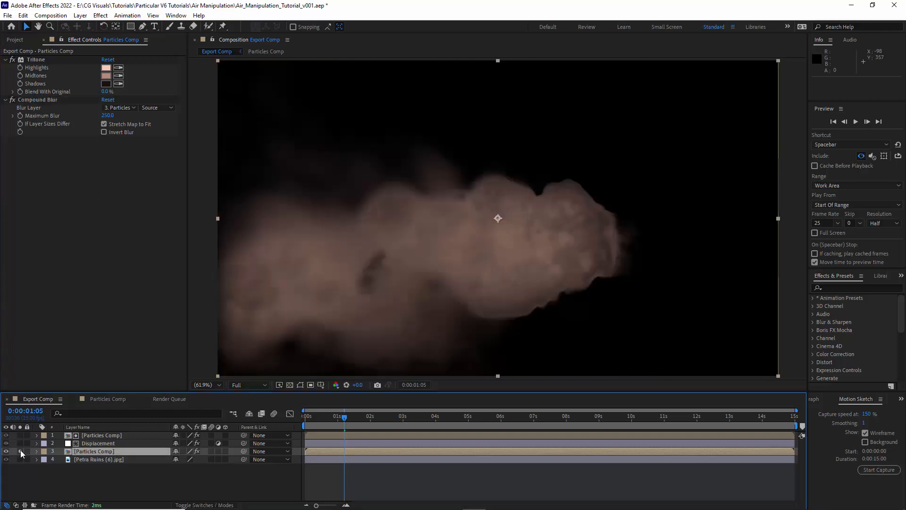
click(114, 199)
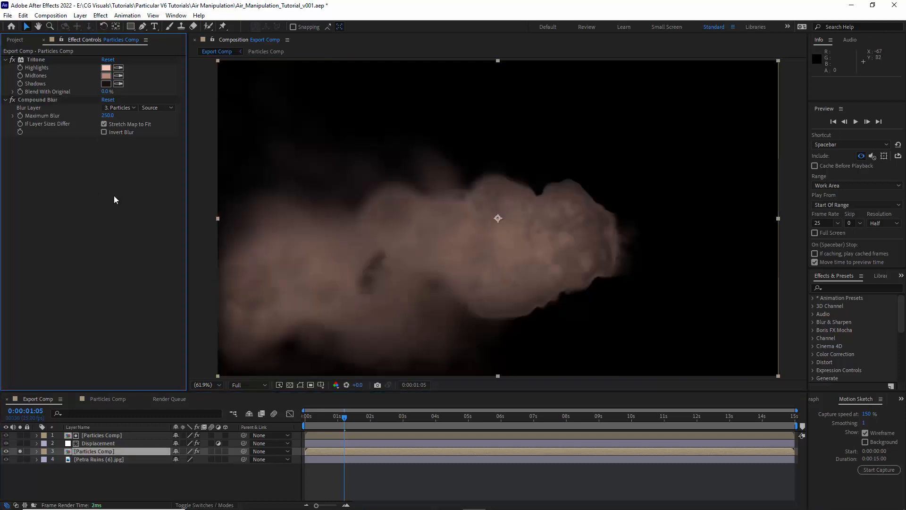
click(104, 132)
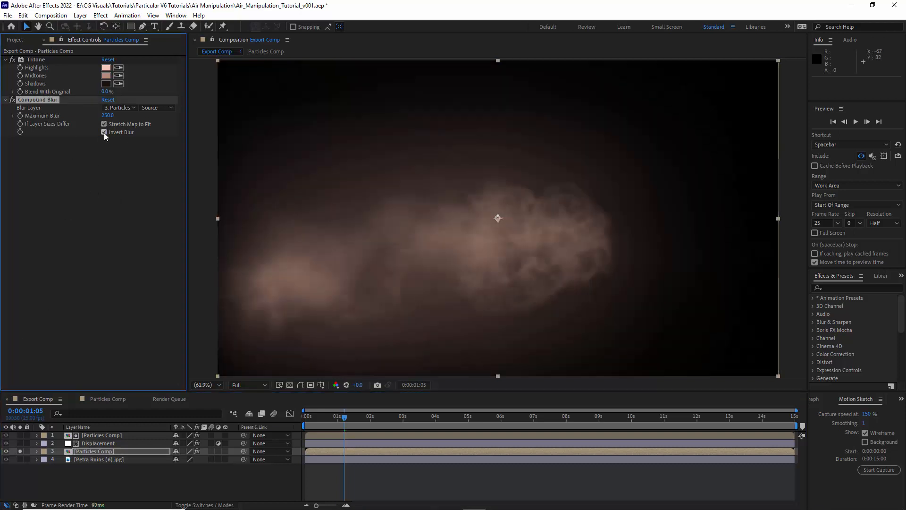
click(20, 452)
Step: Try the Soft Light blending mode on the blurred Particles Comp copy
right_click(89, 451)
mouse_move(149, 289)
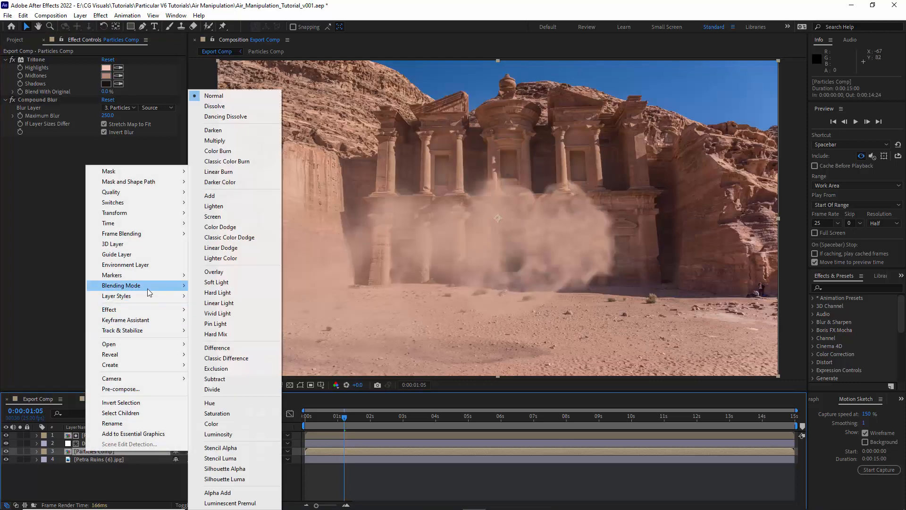
click(217, 283)
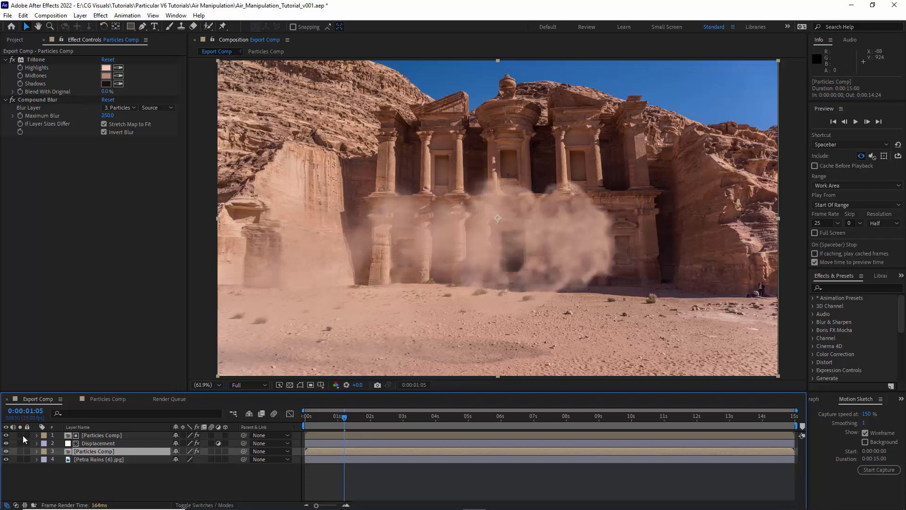
Step: Set the blurred Particles Comp copy to Hard Light and compare the composite with that layer hidden and shown at different times
right_click(113, 453)
mouse_move(199, 283)
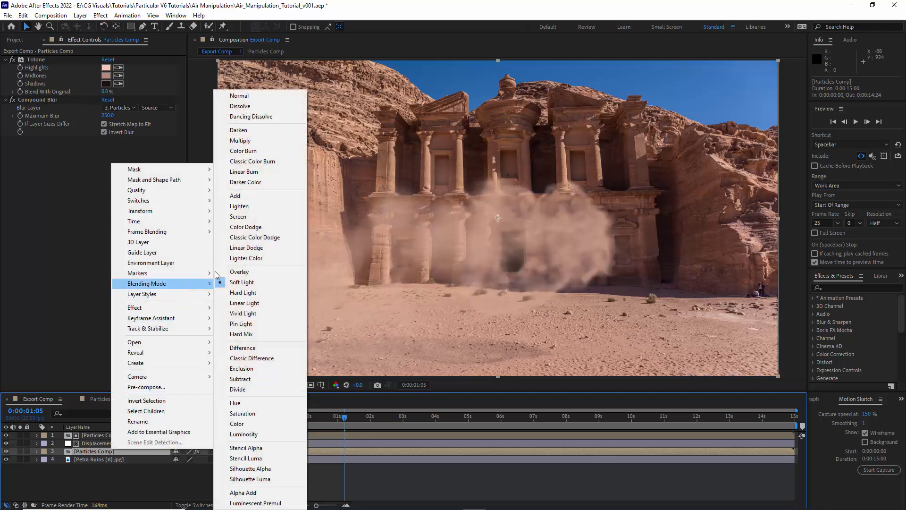
click(247, 294)
click(6, 451)
click(6, 452)
key(space)
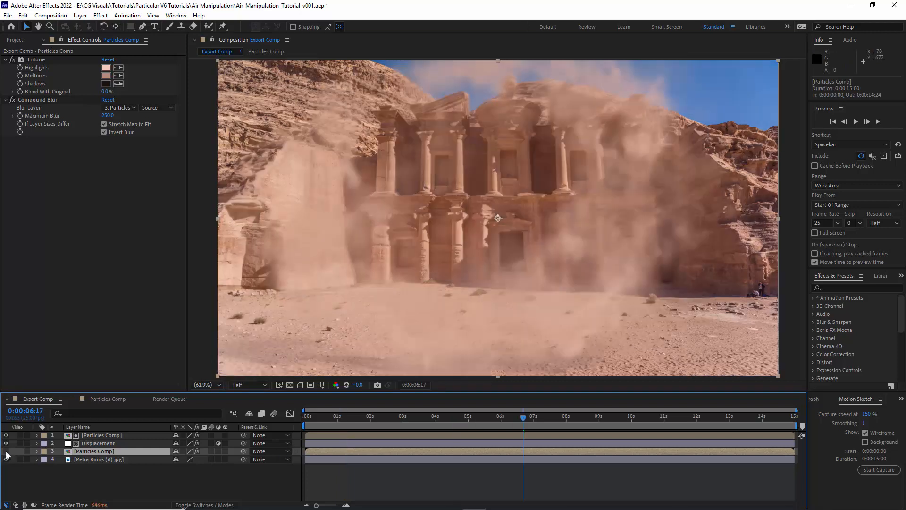
click(343, 418)
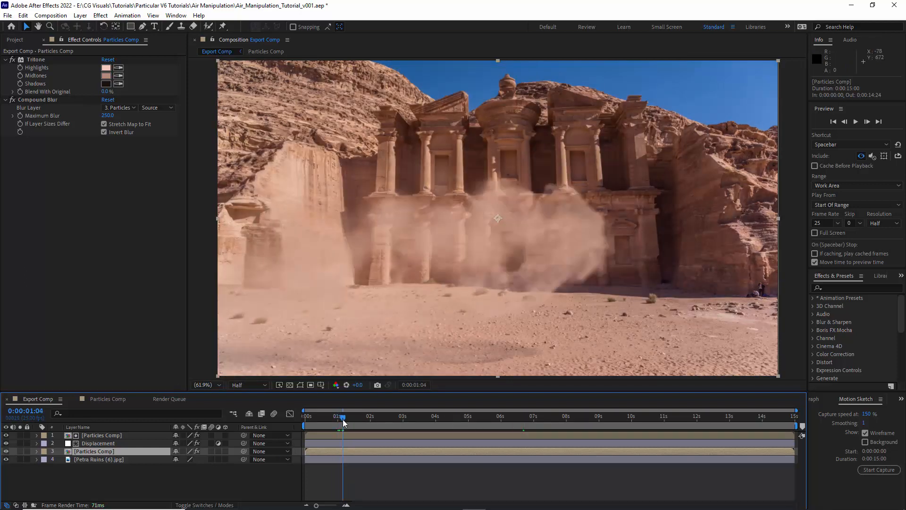
drag(344, 419, 345, 419)
Step: Create a new adjustment layer above all other layers and add Pixel Motion Blur to it
click(95, 468)
right_click(58, 479)
mouse_move(102, 372)
click(222, 443)
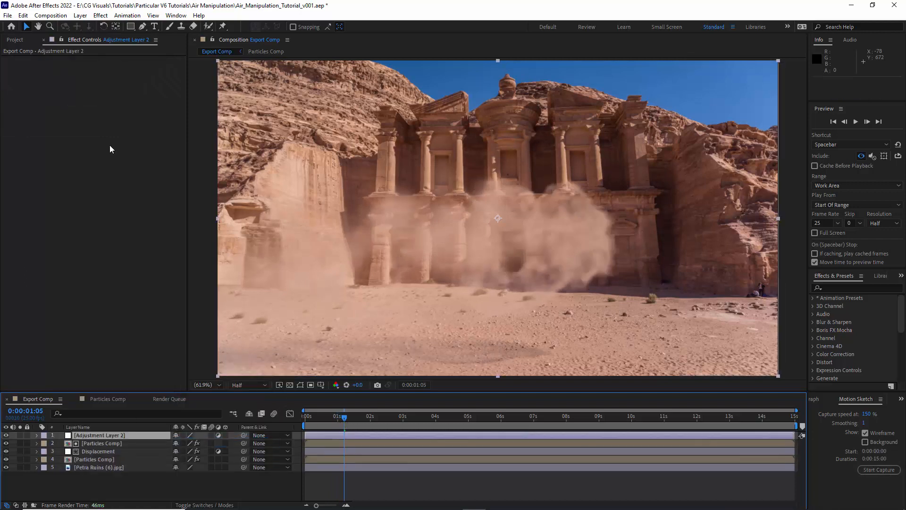
click(100, 17)
mouse_move(134, 278)
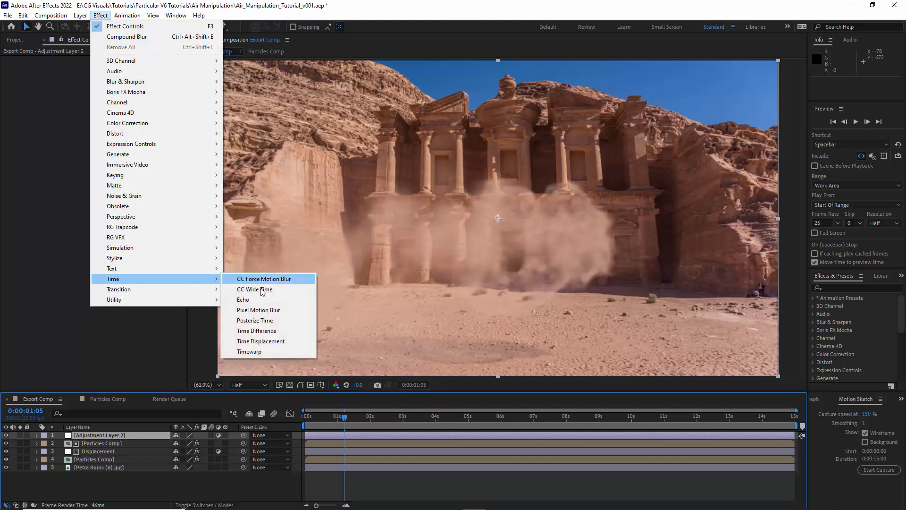
click(261, 312)
Step: Rename the adjustment layer with Pixel Motion Blur to Motion Blur
click(96, 437)
key(Return)
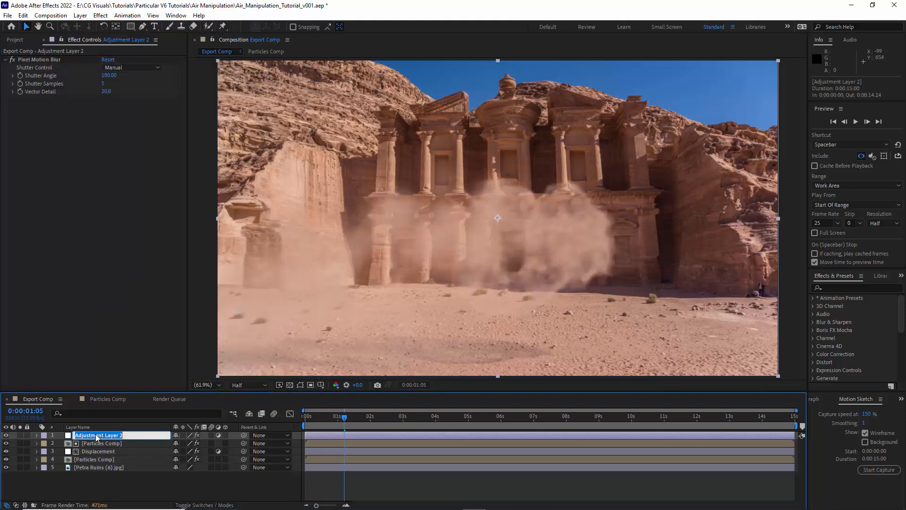
key(Return)
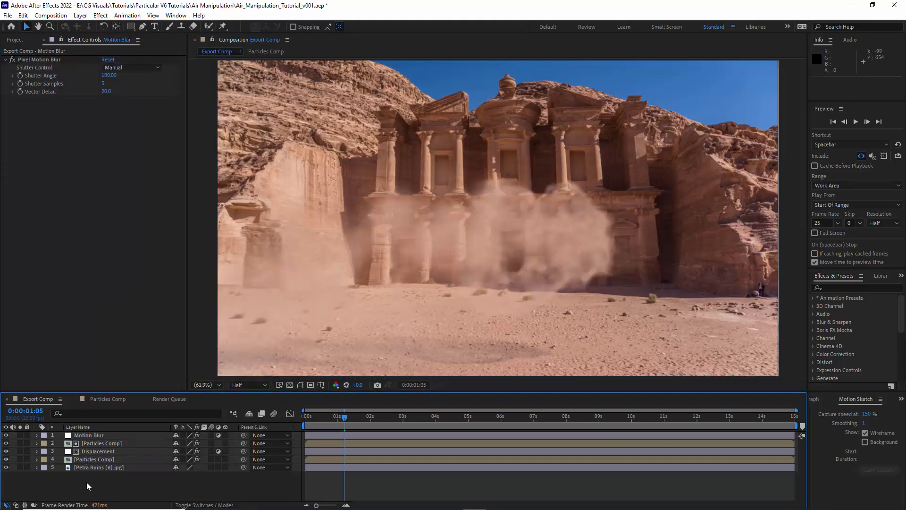
Step: Create another adjustment layer above all other layers and name it Color Correction
right_click(87, 485)
mouse_move(199, 373)
click(235, 446)
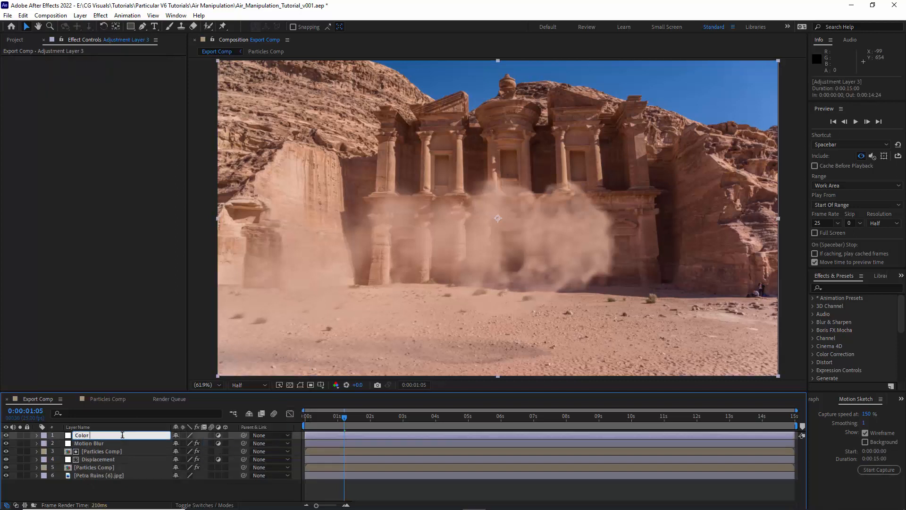
key(Return)
Step: Apply Lumetri Color to the Color Correction layer with a Vignette Amount of -1.0 and adjust the contrast in Basic Correction
click(101, 16)
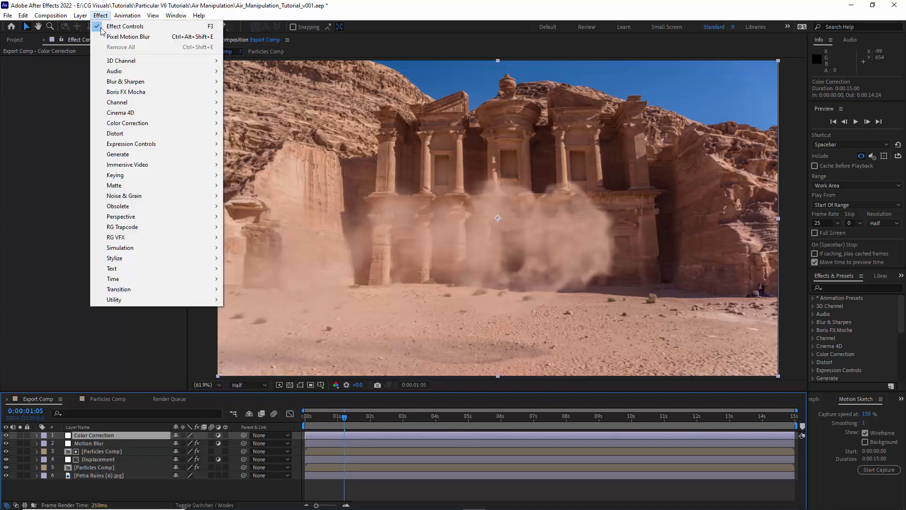
mouse_move(132, 125)
click(259, 393)
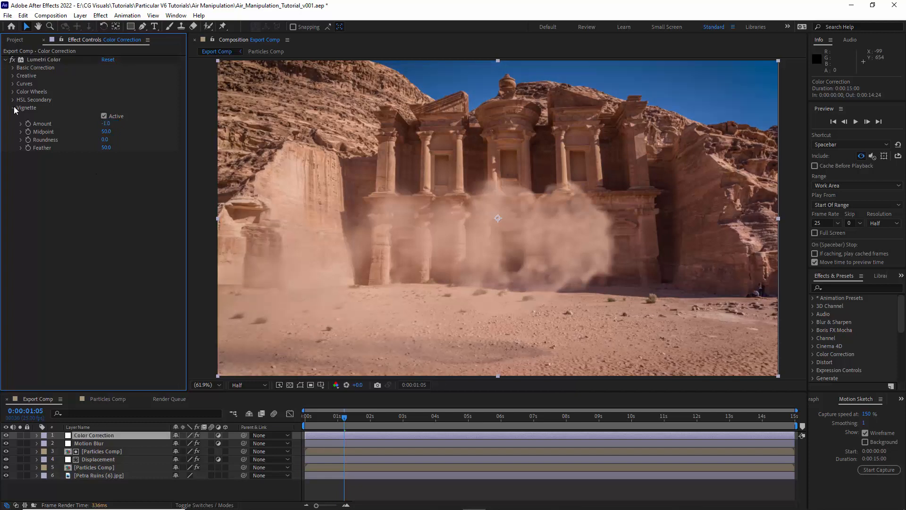
click(13, 68)
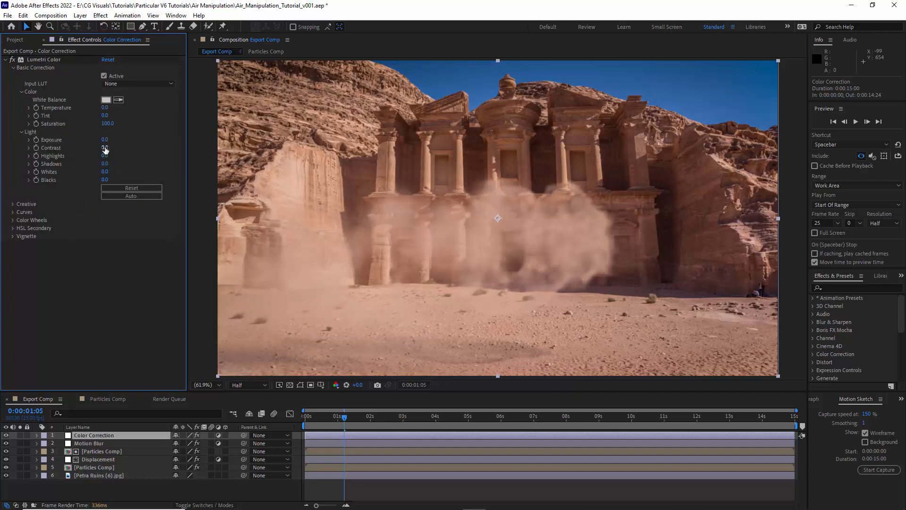
click(5, 62)
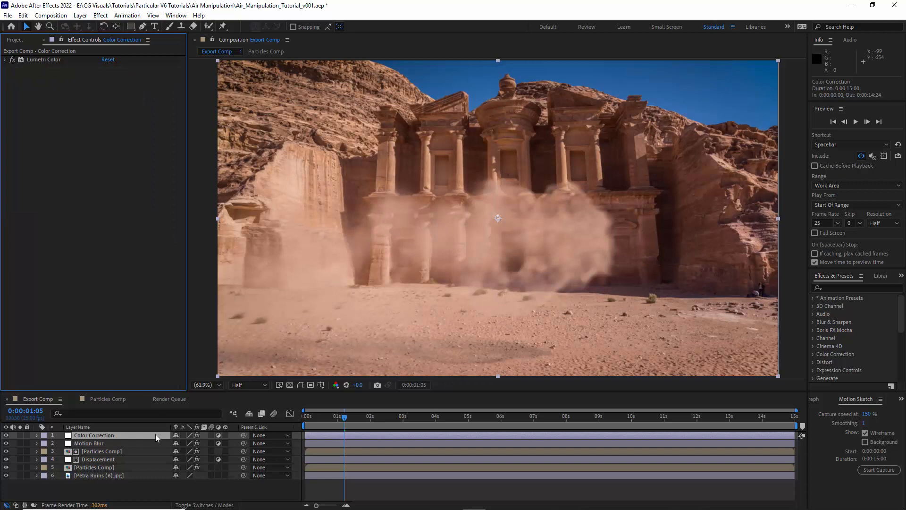
Step: Compare the soloed dust and ruins with the stored snapshot at 100% and Full resolution, and preview the composite fitted to the view
key(/)
key(ctrl+j)
click(388, 385)
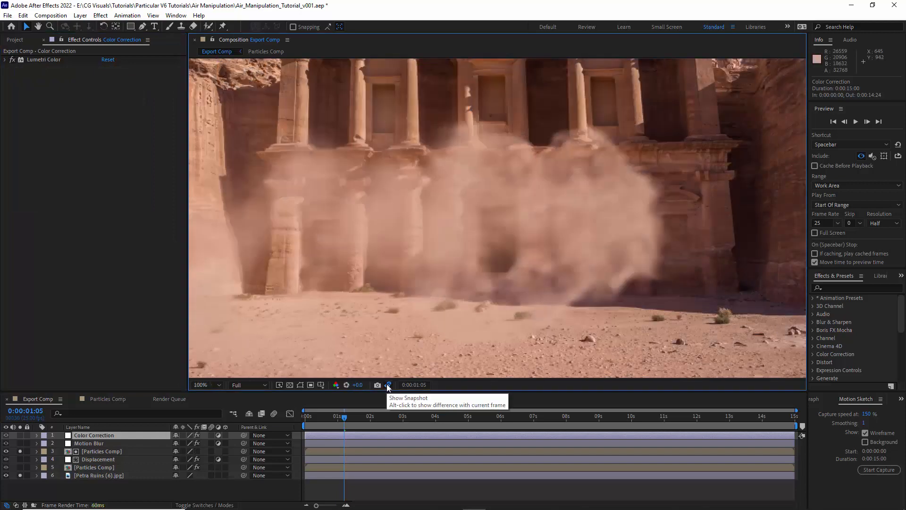
click(388, 385)
click(200, 385)
click(215, 226)
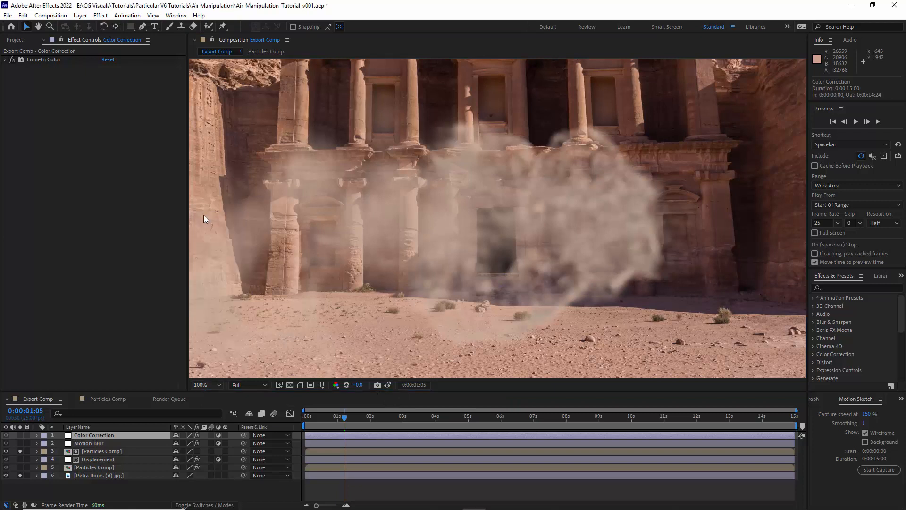
click(856, 122)
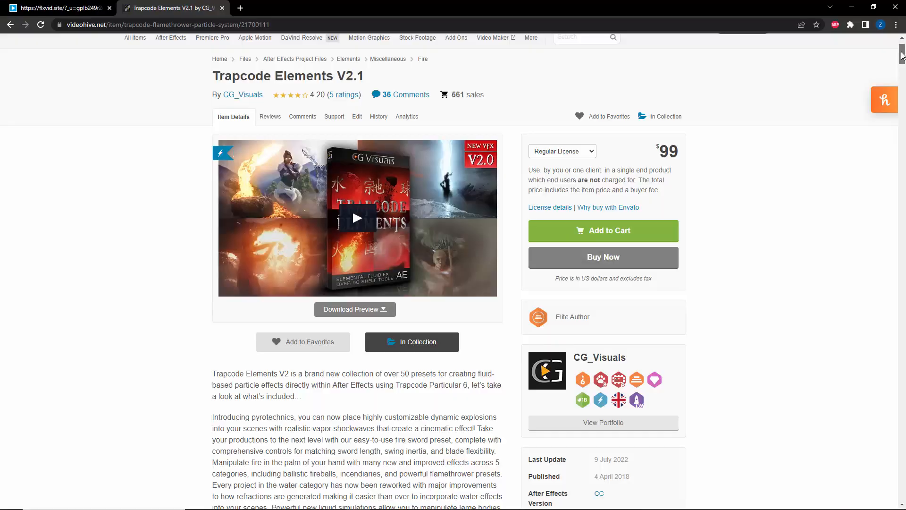
Step: Switch to the Trapcode Elements V2.1 page in the browser and examine its air effect previews, from Air Manipulation to Air Gust Into Camera
drag(902, 55, 882, 286)
scroll(583, 285, up, 3)
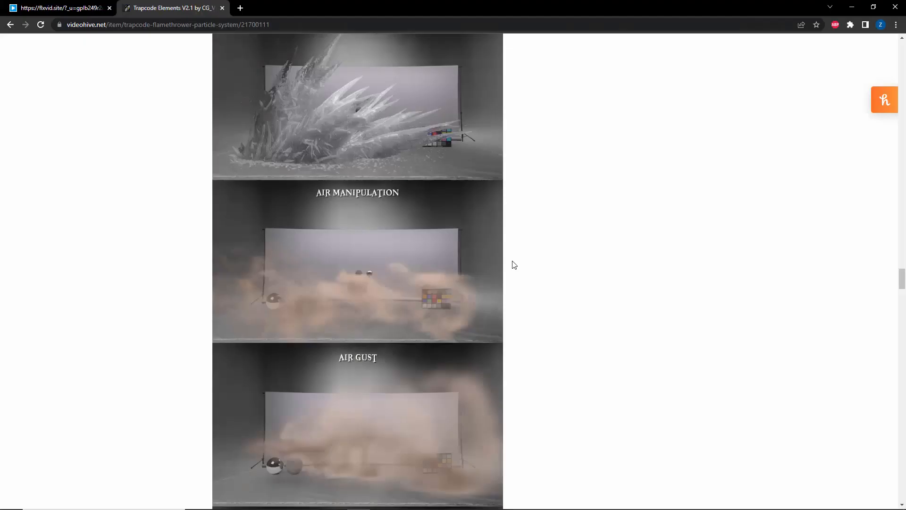
scroll(515, 263, down, 4)
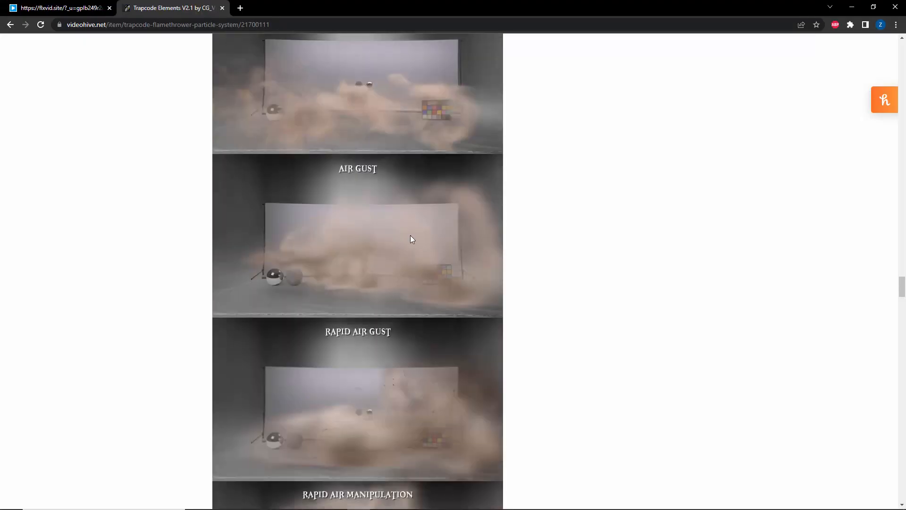
scroll(531, 252, down, 8)
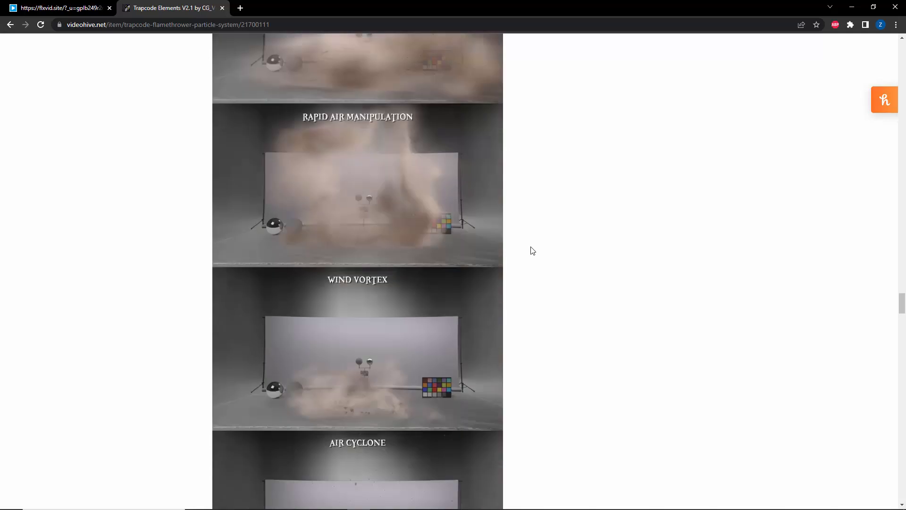
scroll(533, 250, down, 4)
scroll(533, 251, down, 6)
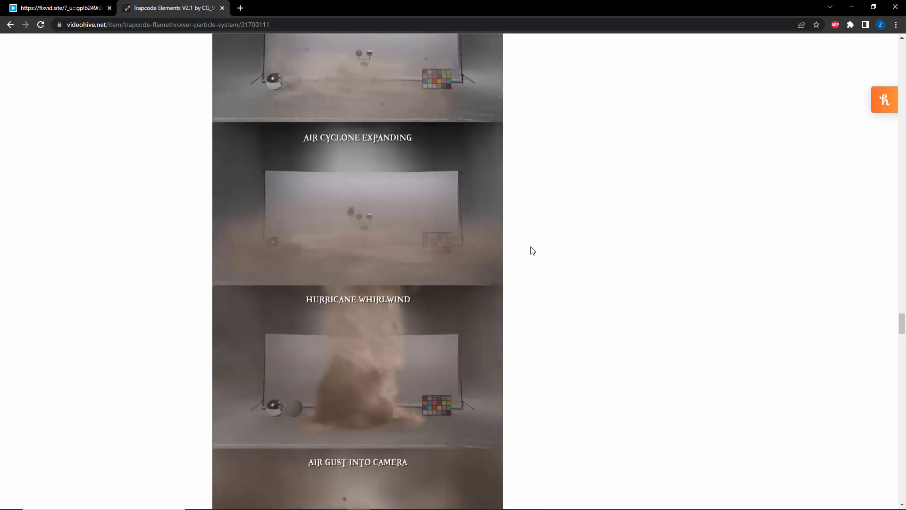
scroll(614, 278, down, 5)
drag(901, 337, 838, 58)
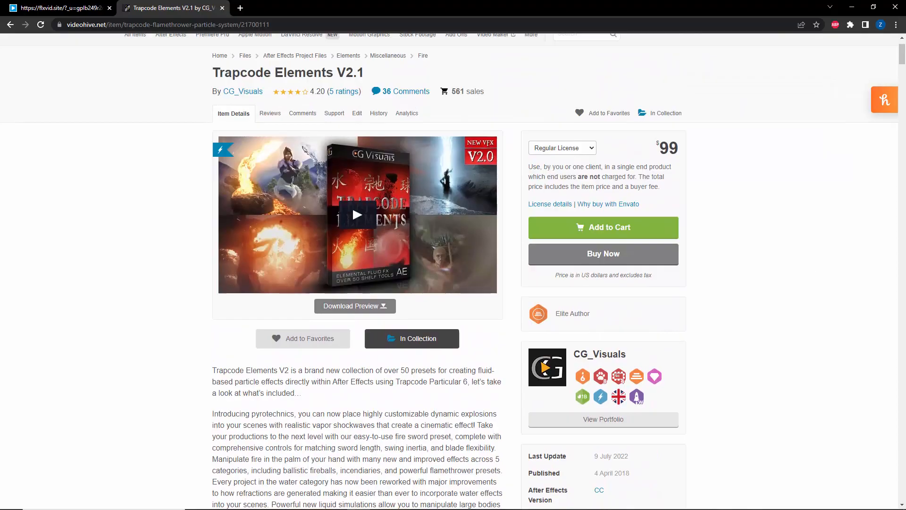